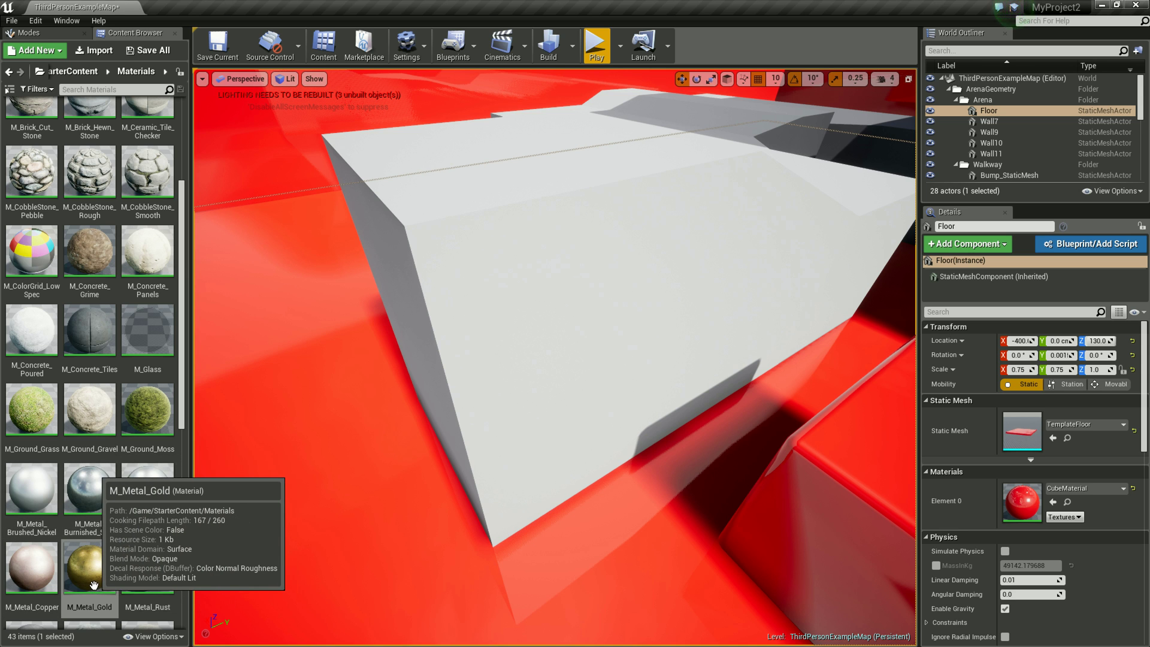
Open M_Metal_Gold, select the BaseColorTextureSamples Texture Sample and open its T_Metal_Gold_D texture
{"action": "left_click", "coordinate": [94, 582]}
{"action": "double_click", "coordinate": [94, 582]}
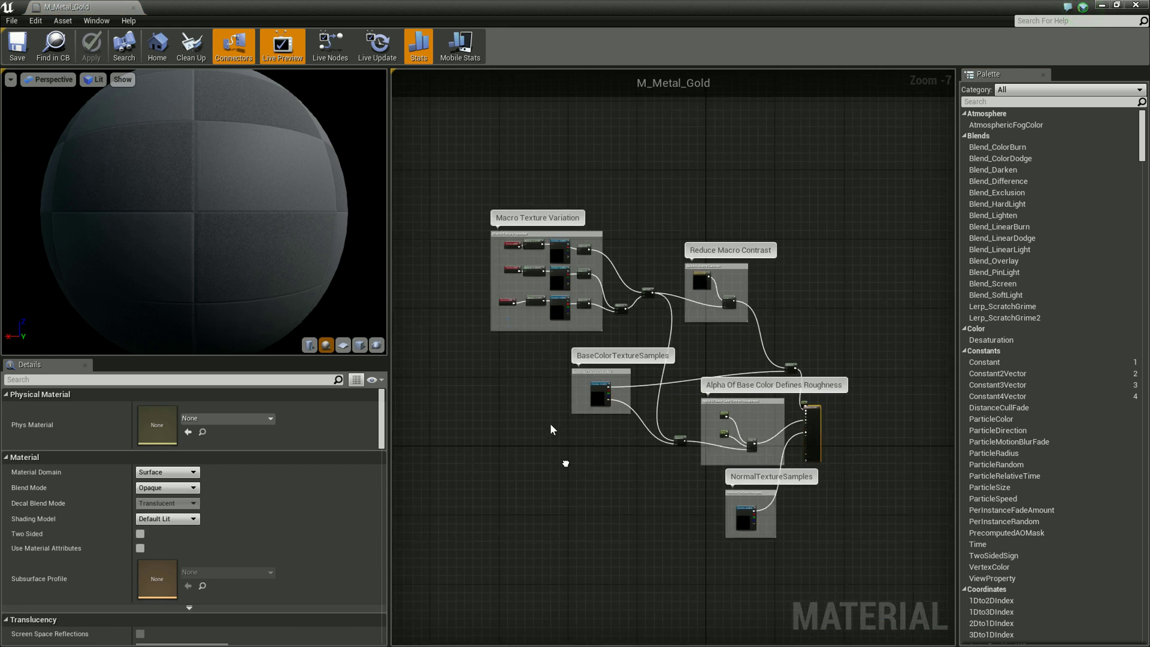
{"action": "scroll", "coordinate": [588, 445], "scroll_direction": "up", "scroll_amount": 3}
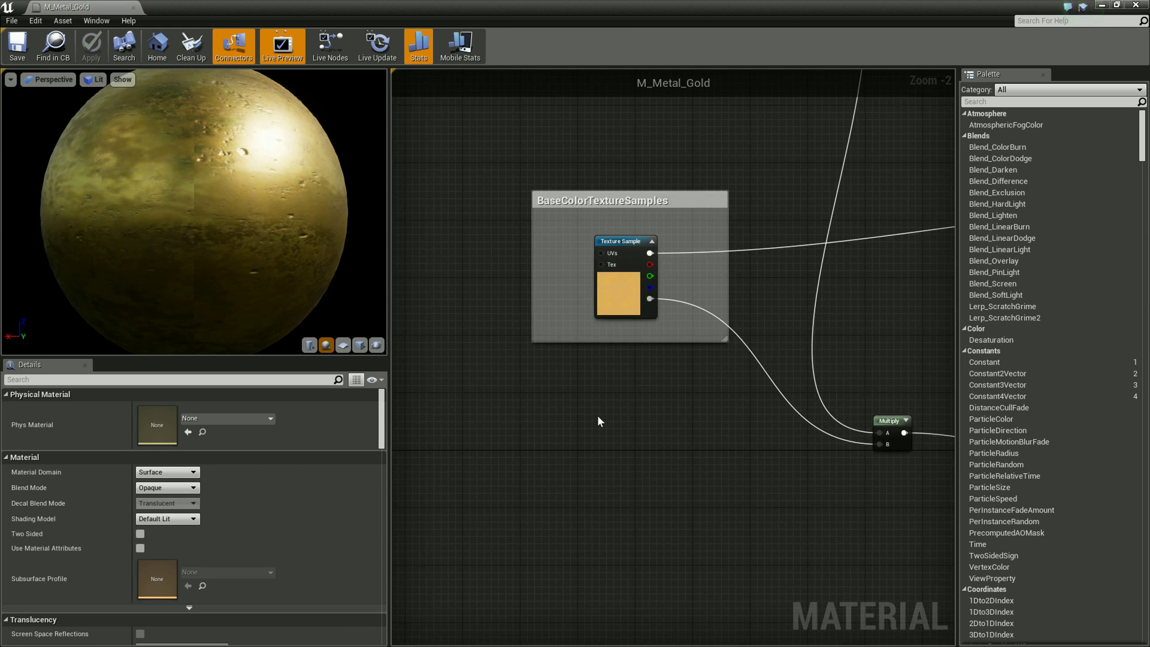
{"action": "scroll", "coordinate": [627, 347], "scroll_direction": "up", "scroll_amount": 2}
{"action": "left_click", "coordinate": [636, 296]}
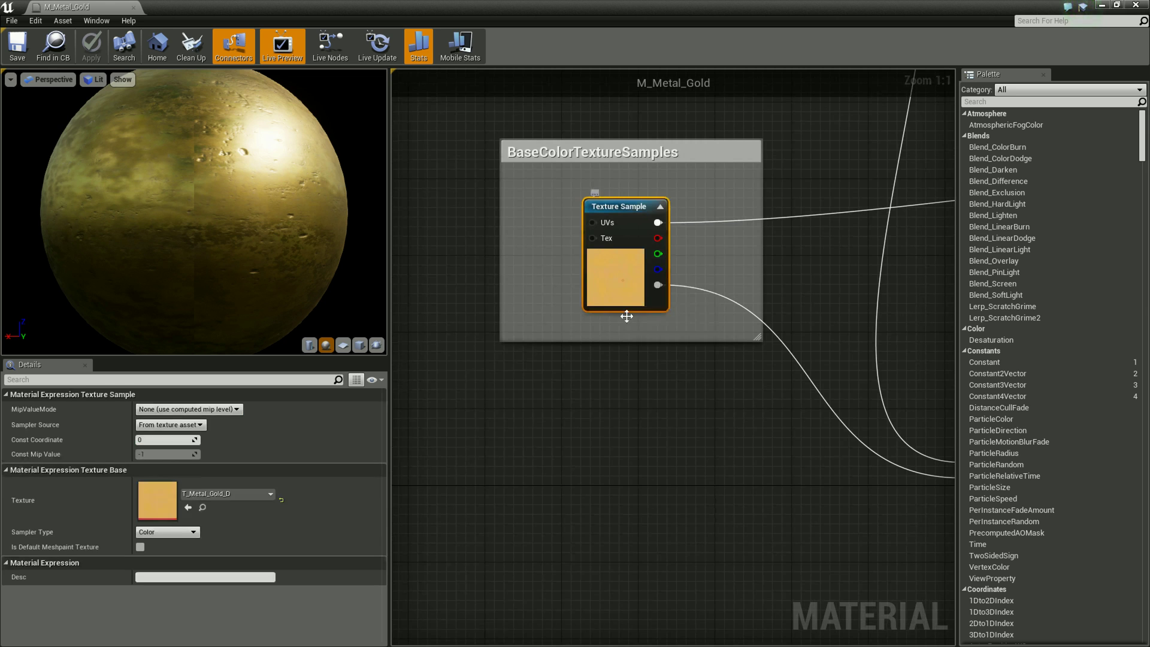
{"action": "double_click", "coordinate": [160, 503]}
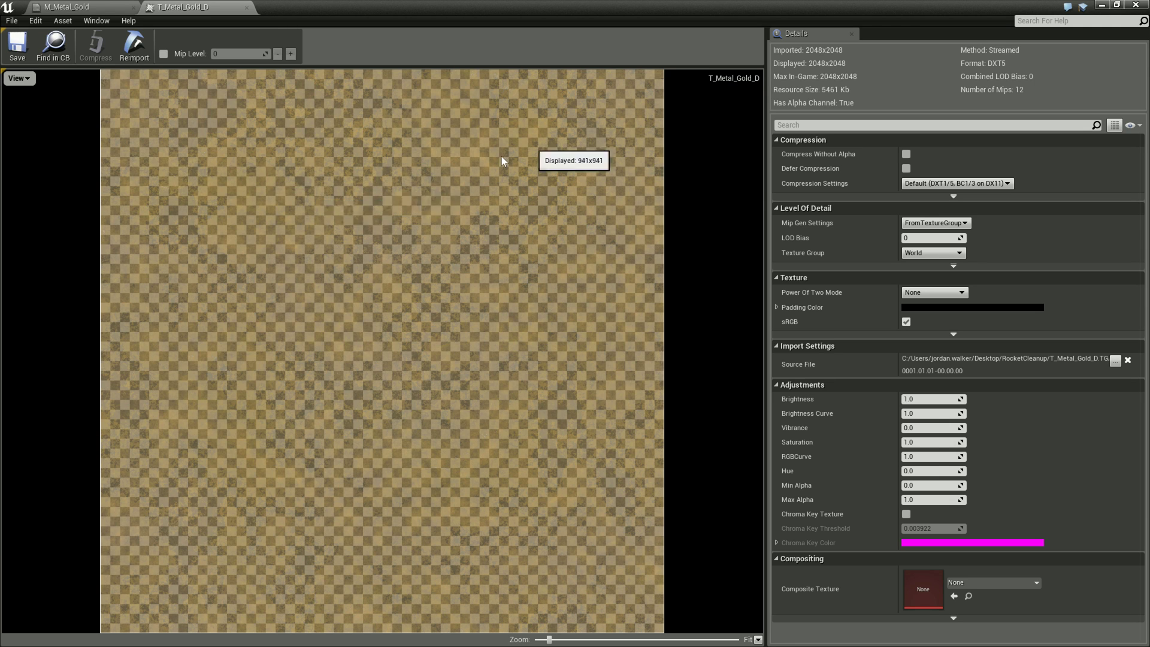
Close the T_Metal_Gold_D texture editor tab after reviewing its 12 mips and World group
{"action": "left_click", "coordinate": [246, 7]}
Deselect the texture node and zoom out so every node group is visible
{"action": "left_click", "coordinate": [676, 404]}
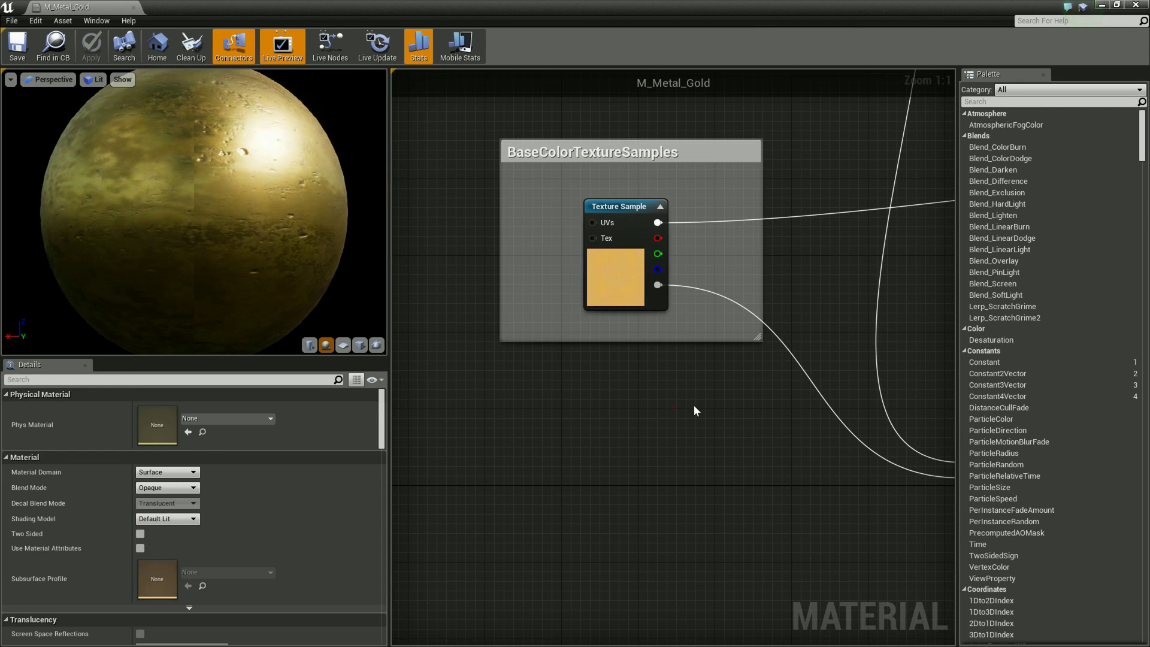
{"action": "scroll", "coordinate": [694, 408], "scroll_direction": "down", "scroll_amount": 5}
{"action": "mouse_move", "coordinate": [694, 407]}
{"action": "right_mouse_down"}
{"action": "mouse_move", "coordinate": [611, 382]}
{"action": "mouse_move", "coordinate": [618, 419]}
{"action": "right_mouse_up"}
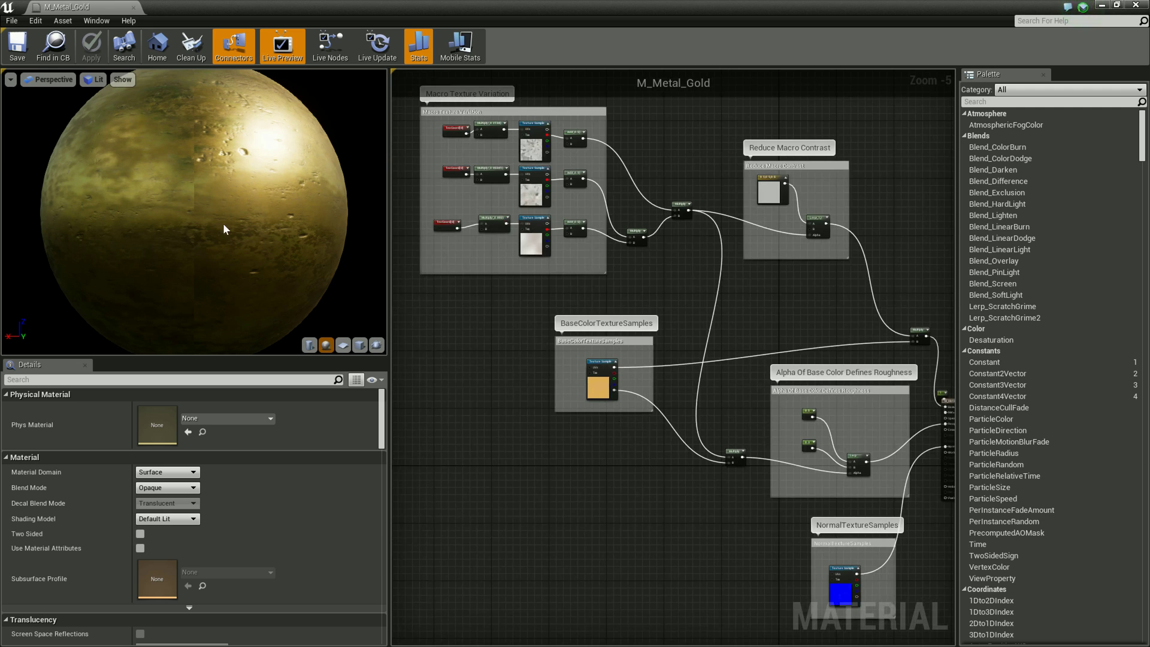
Switch the material preview mesh to a cube and orbit it to several angles
{"action": "left_click", "coordinate": [360, 346]}
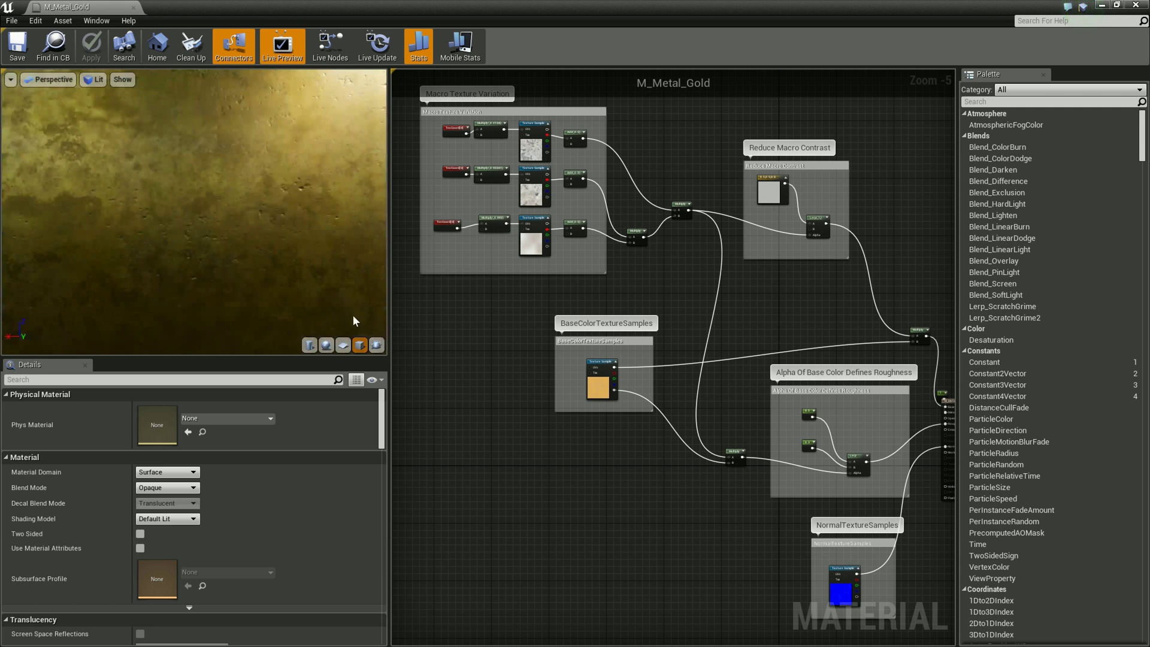
{"action": "scroll", "coordinate": [239, 212], "scroll_direction": "down", "scroll_amount": 5}
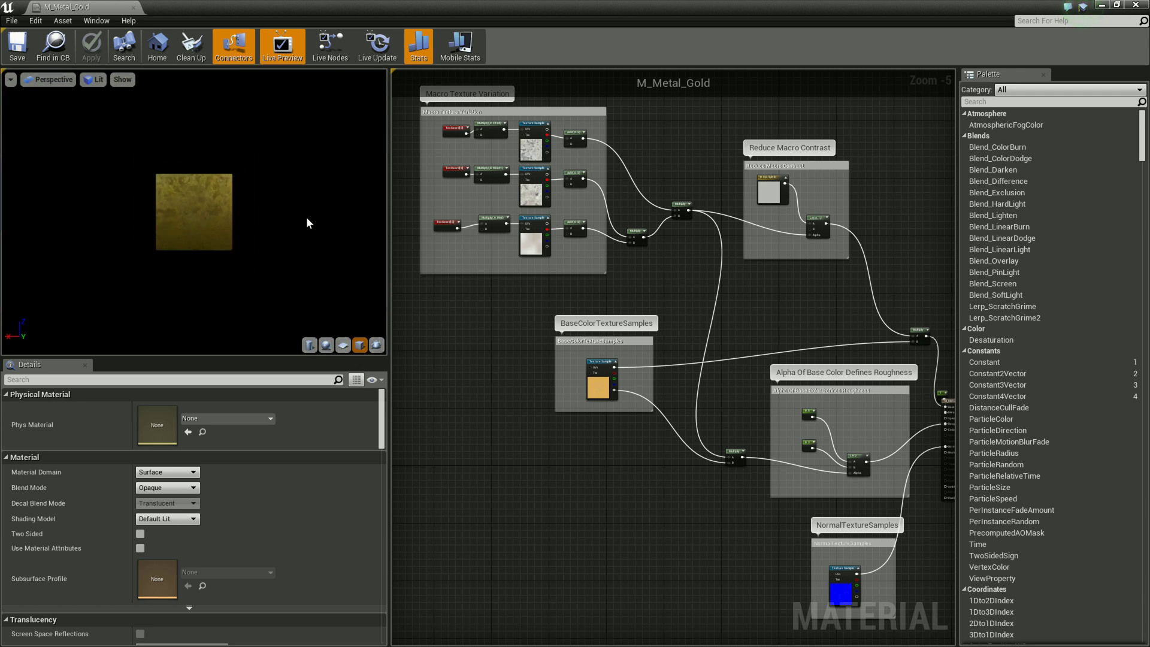
{"action": "left_click_drag", "start_coordinate": [285, 224], "coordinate": [243, 231]}
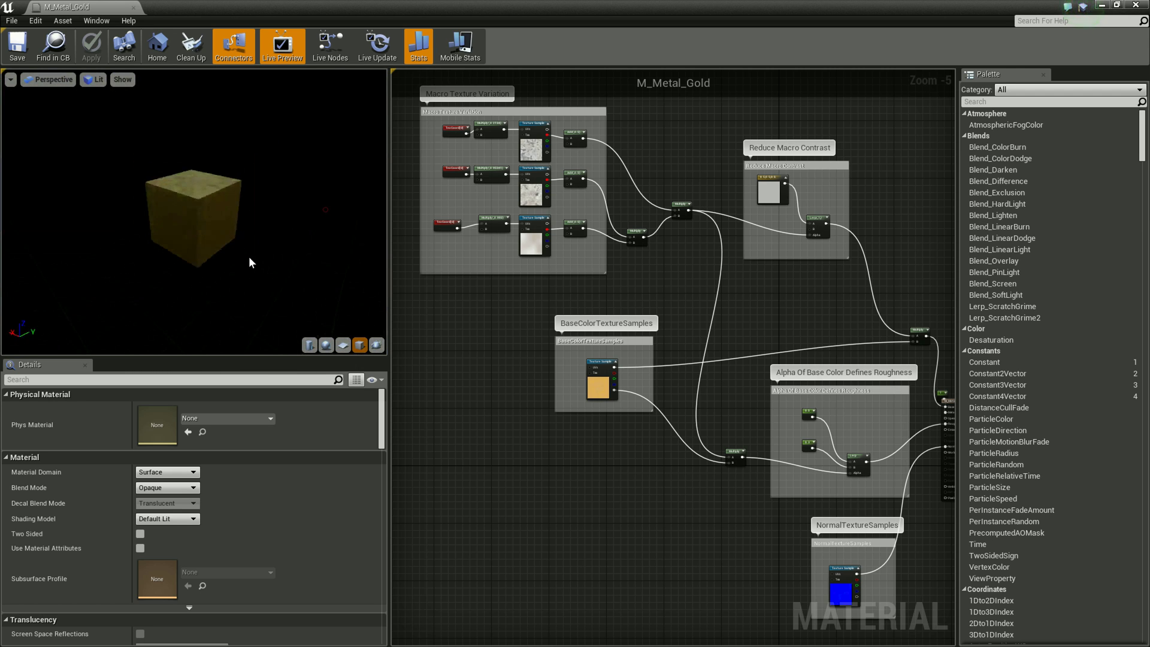
{"action": "left_click", "coordinate": [312, 346]}
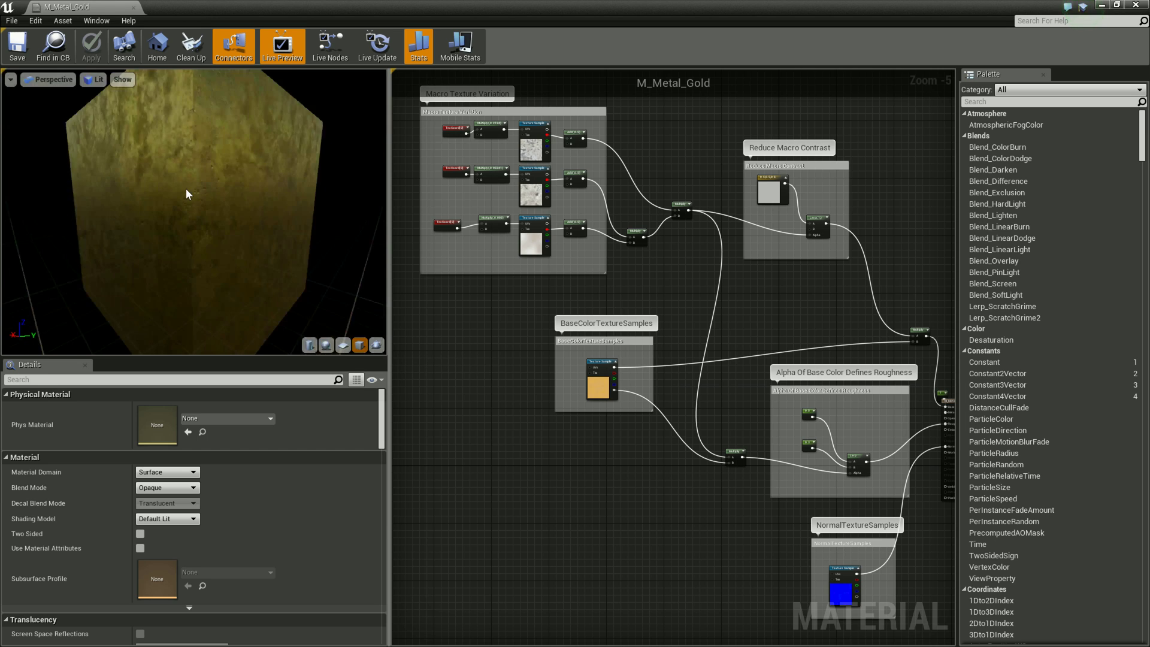
{"action": "scroll", "coordinate": [186, 198], "scroll_direction": "down", "scroll_amount": 3}
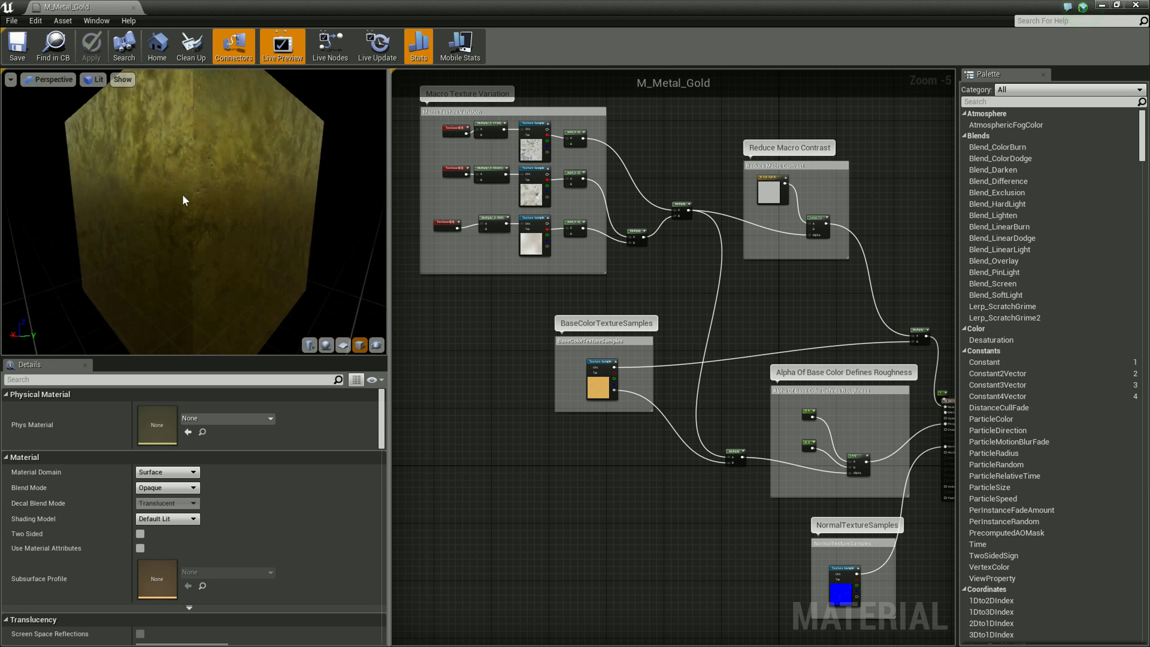
{"action": "left_click_drag", "start_coordinate": [184, 198], "coordinate": [181, 187]}
{"action": "left_click_drag", "start_coordinate": [289, 239], "coordinate": [205, 228]}
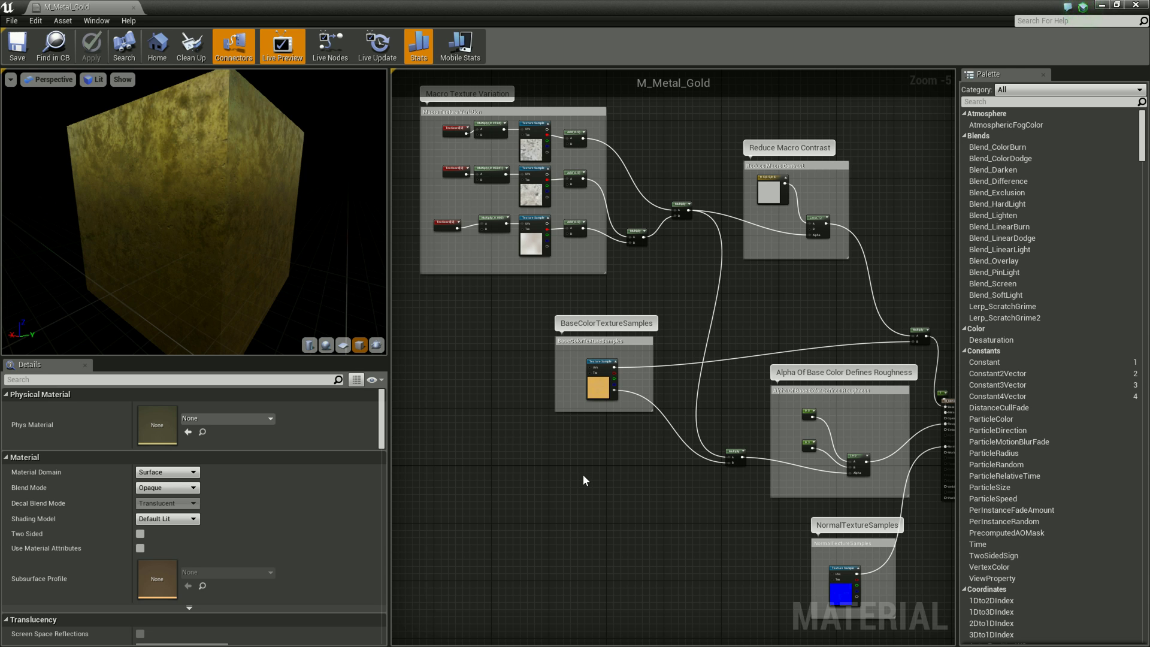
Drag the M_Metal_Gold result node up and right, clear of the roughness Lerp group
{"action": "right_click_drag", "start_coordinate": [584, 480], "coordinate": [607, 541]}
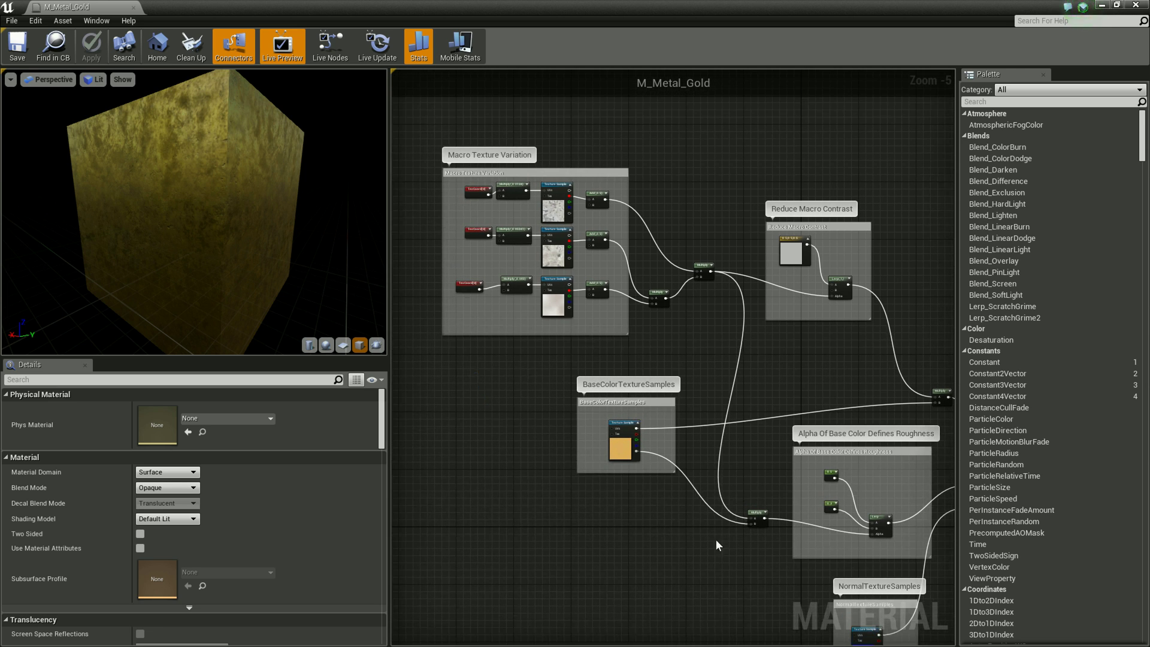
{"action": "right_click_drag", "start_coordinate": [772, 377], "coordinate": [702, 319]}
{"action": "mouse_move", "coordinate": [160, 214]}
{"action": "left_mouse_down"}
{"action": "mouse_move", "coordinate": [307, 278]}
{"action": "mouse_move", "coordinate": [292, 306]}
{"action": "mouse_move", "coordinate": [315, 285]}
{"action": "left_mouse_up"}
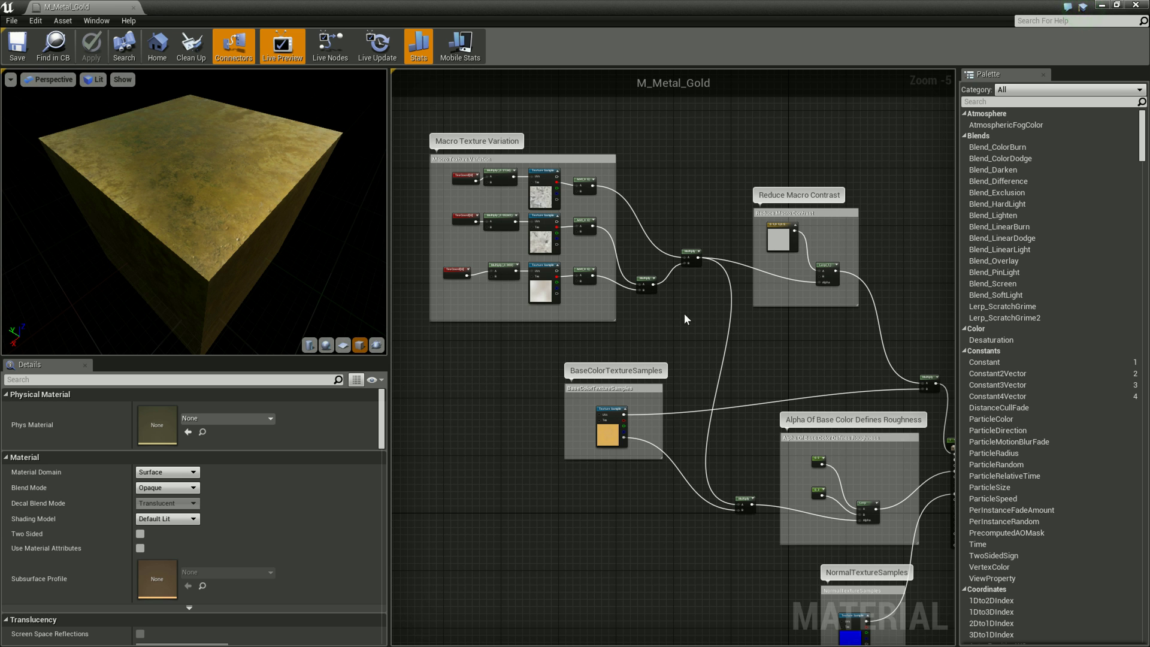
{"action": "right_click_drag", "start_coordinate": [694, 544], "coordinate": [669, 356]}
{"action": "scroll", "coordinate": [852, 282], "scroll_direction": "up", "scroll_amount": 4}
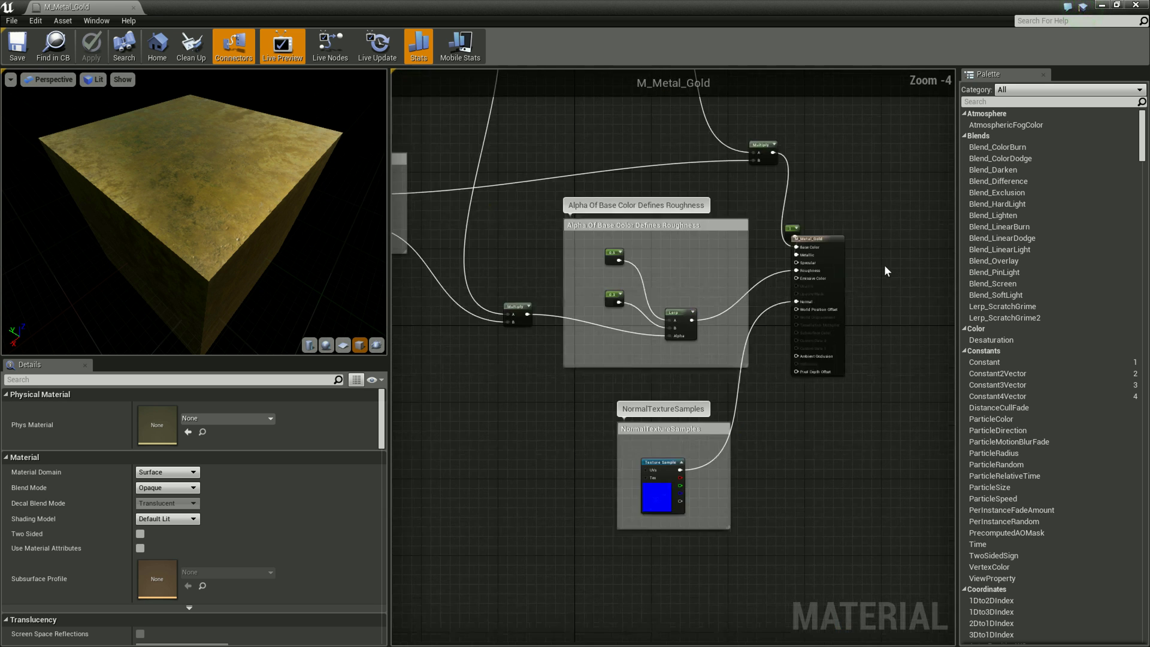
{"action": "scroll", "coordinate": [853, 289], "scroll_direction": "up", "scroll_amount": 1}
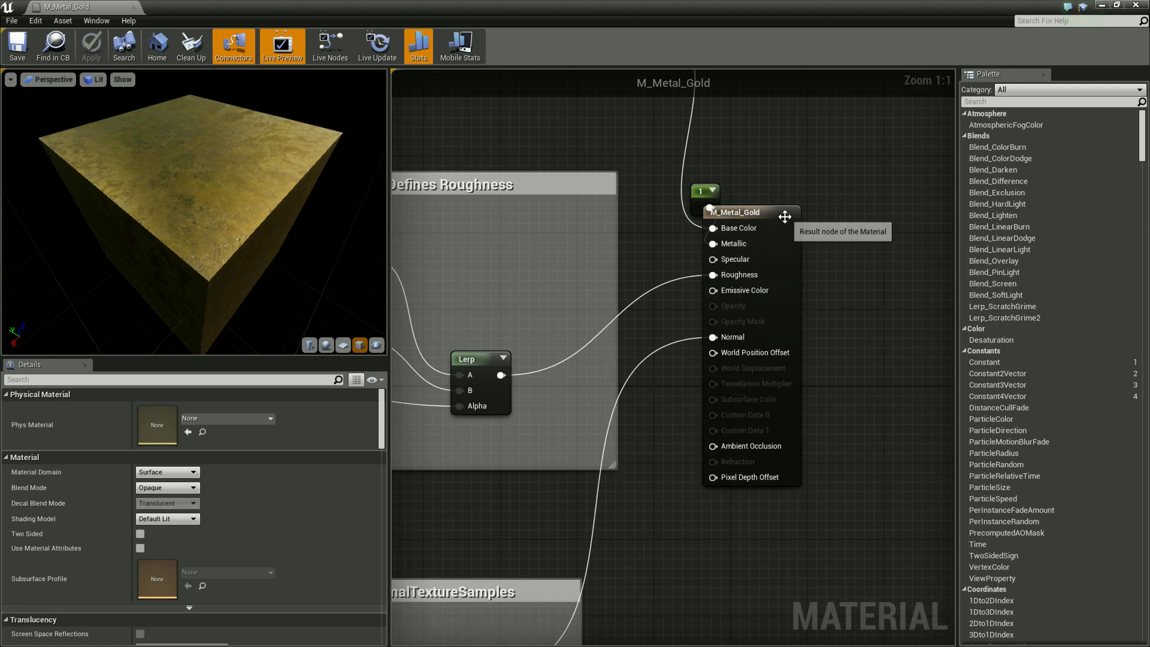
{"action": "left_click_drag", "start_coordinate": [784, 218], "coordinate": [860, 207]}
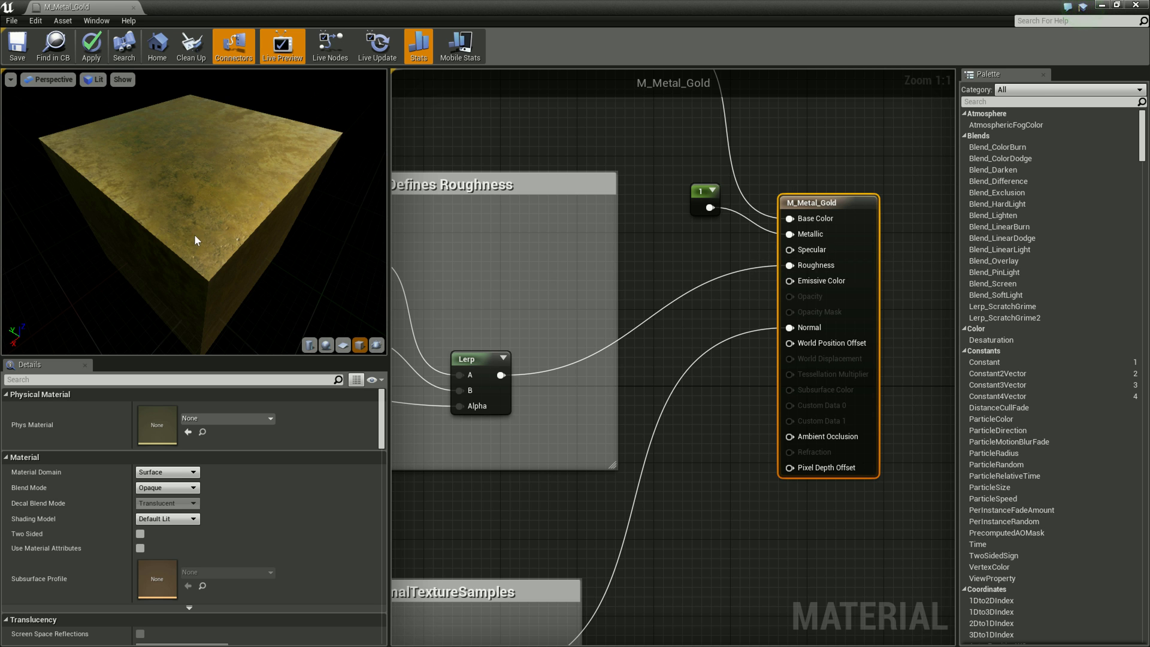
{"action": "mouse_move", "coordinate": [246, 155]}
{"action": "left_mouse_down"}
{"action": "mouse_move", "coordinate": [246, 174]}
{"action": "mouse_move", "coordinate": [282, 133]}
{"action": "mouse_move", "coordinate": [314, 164]}
{"action": "mouse_move", "coordinate": [289, 121]}
{"action": "mouse_move", "coordinate": [308, 120]}
{"action": "mouse_move", "coordinate": [278, 130]}
{"action": "mouse_move", "coordinate": [279, 153]}
{"action": "left_mouse_up"}
{"action": "right_click_drag", "start_coordinate": [518, 510], "coordinate": [866, 376]}
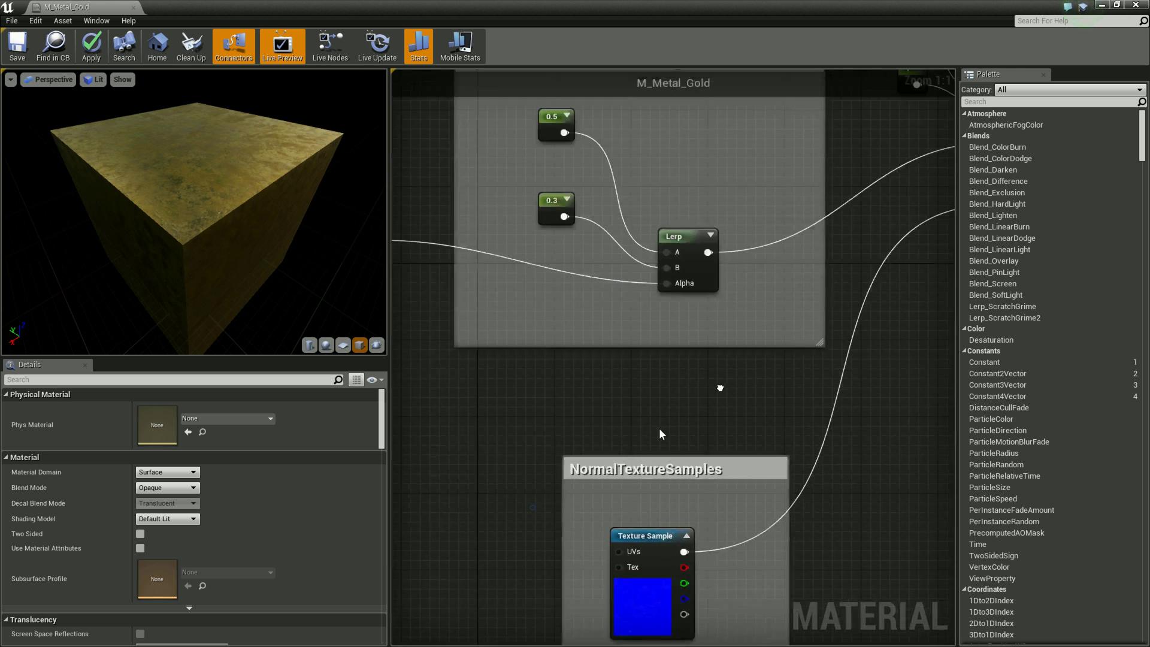
{"action": "right_click_drag", "start_coordinate": [758, 421], "coordinate": [683, 326]}
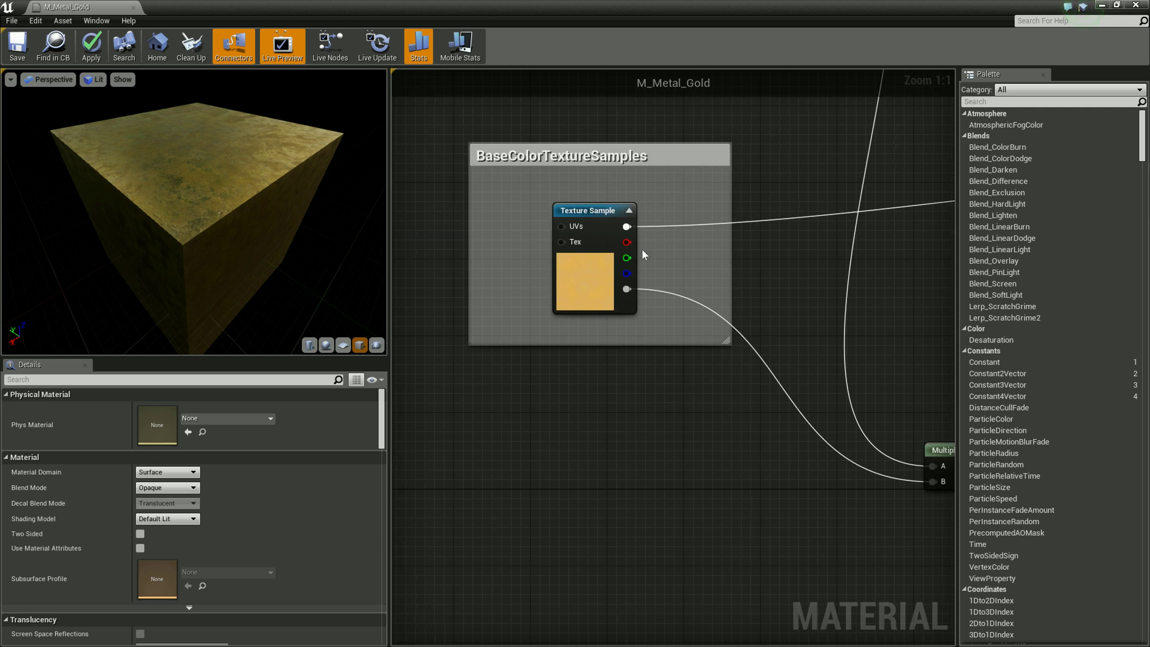
{"action": "left_click", "coordinate": [1006, 102]}
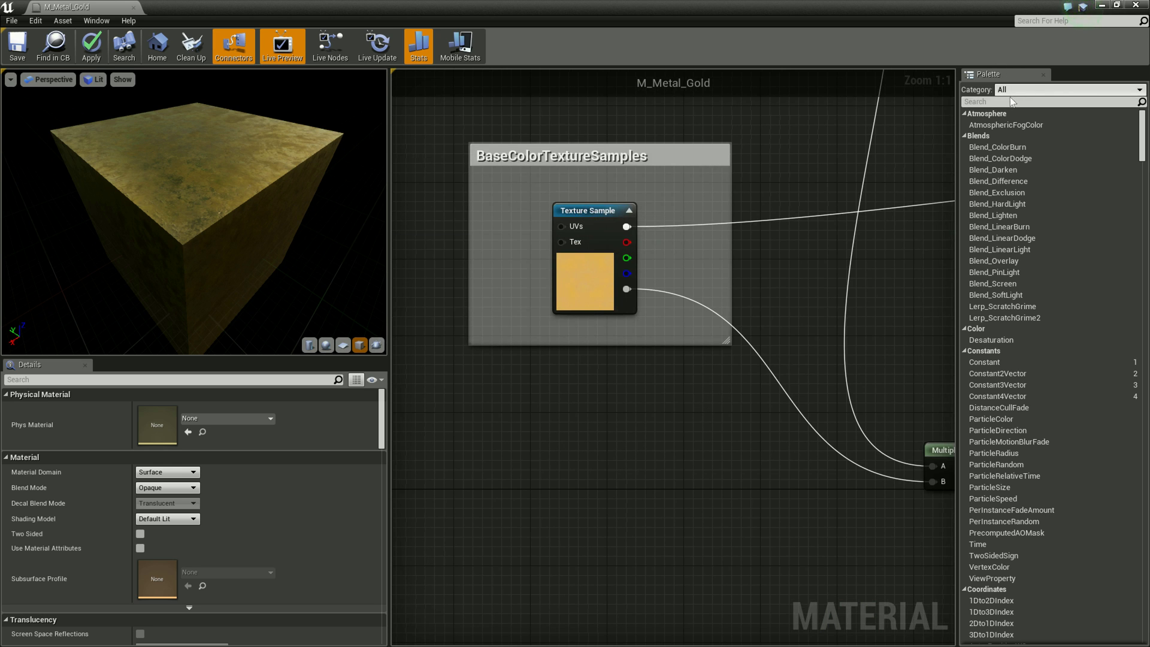
{"action": "type", "text": "TextureSa"}
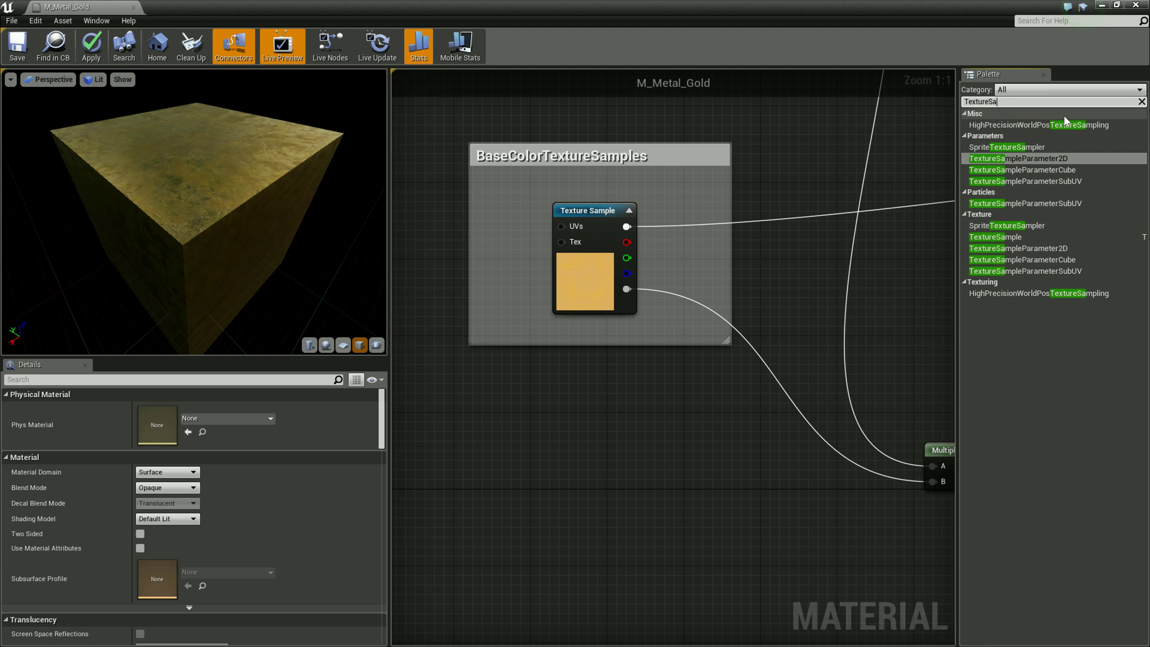
{"action": "left_click", "coordinate": [1141, 101]}
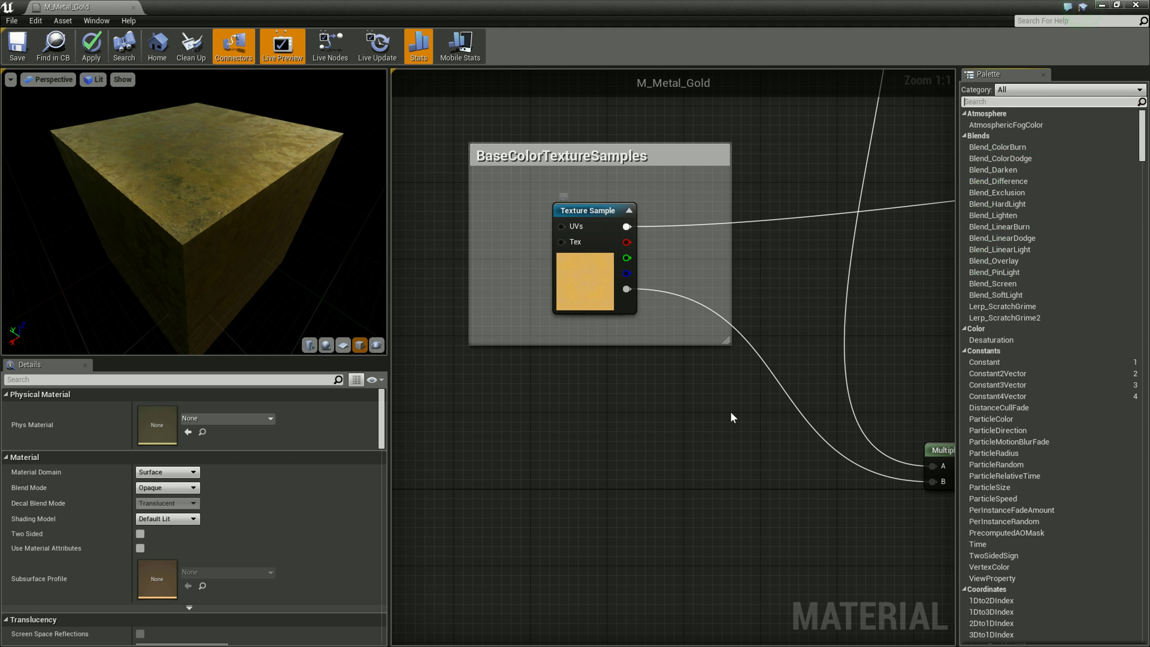
{"action": "left_click", "coordinate": [597, 271]}
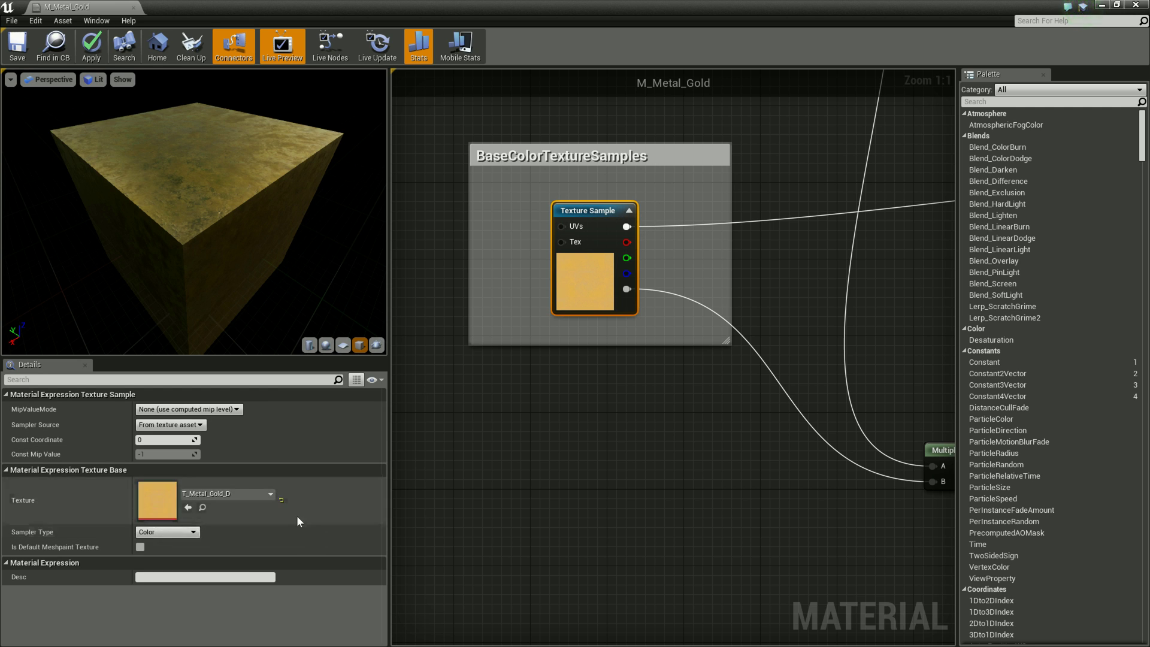
{"action": "left_click", "coordinate": [172, 534]}
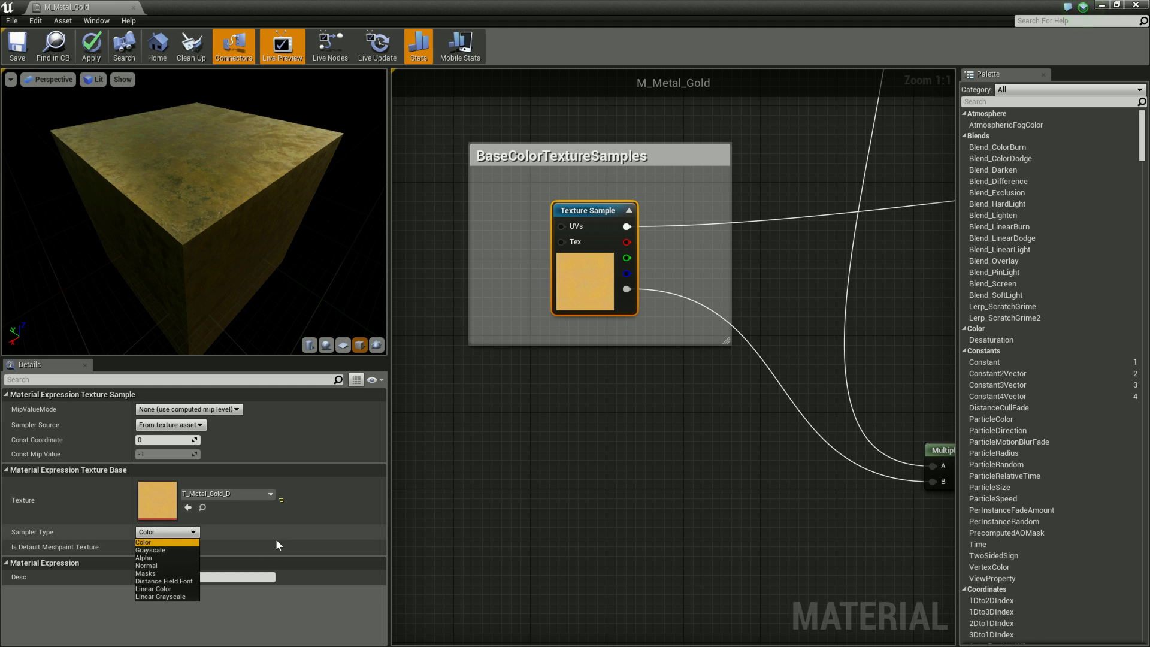
{"action": "left_click", "coordinate": [656, 504]}
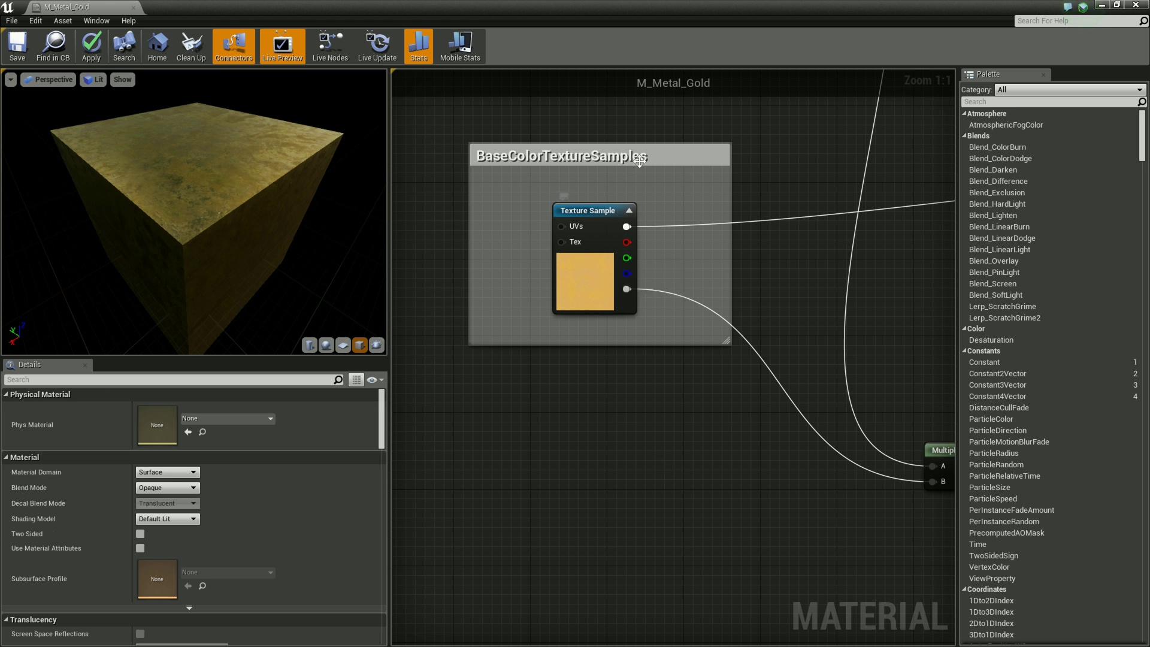
{"action": "scroll", "coordinate": [728, 415], "scroll_direction": "down", "scroll_amount": 3}
{"action": "scroll", "coordinate": [623, 411], "scroll_direction": "down", "scroll_amount": 2}
{"action": "scroll", "coordinate": [588, 401], "scroll_direction": "down", "scroll_amount": 2}
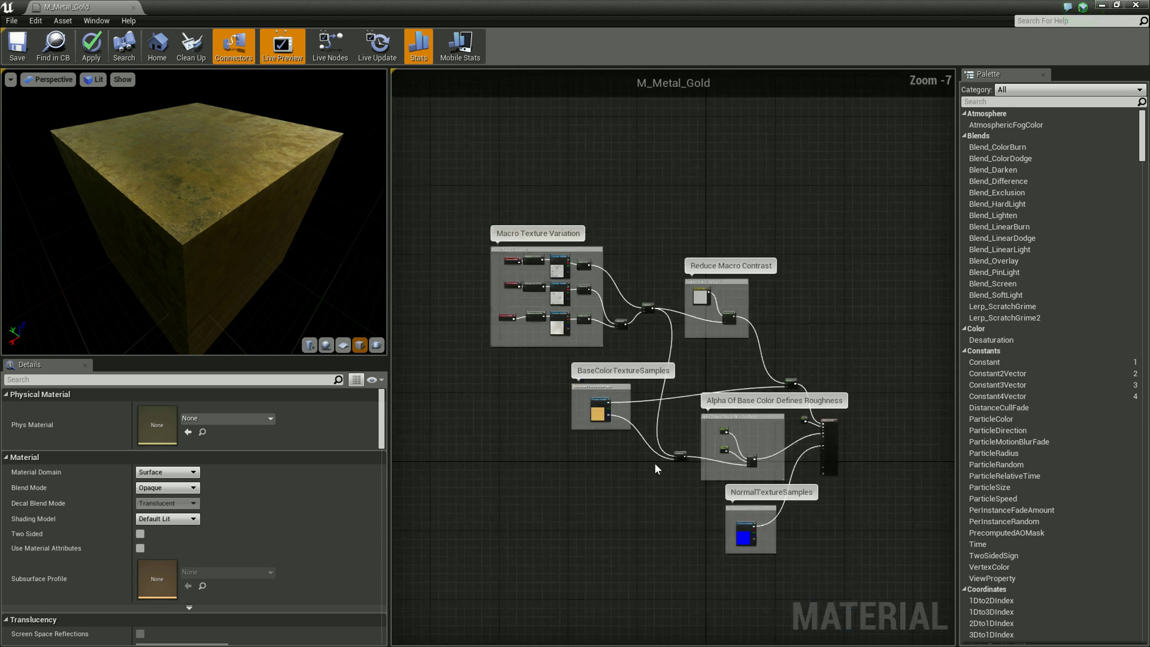
{"action": "scroll", "coordinate": [872, 404], "scroll_direction": "up", "scroll_amount": 4}
{"action": "right_click_drag", "start_coordinate": [768, 388], "coordinate": [802, 305]}
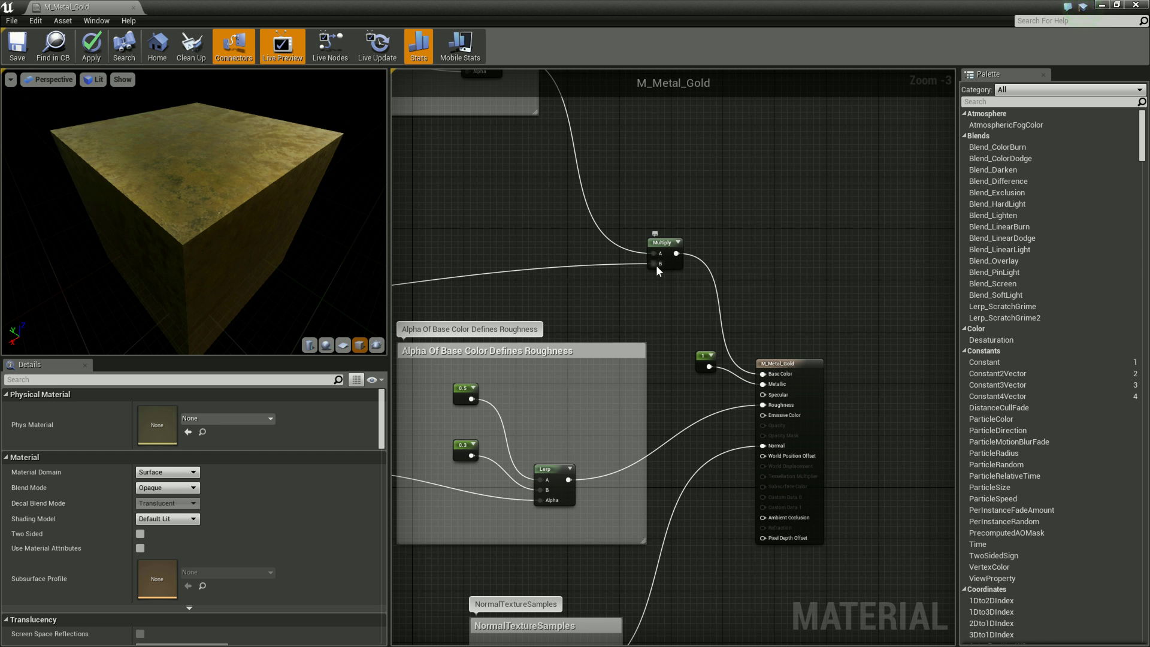
{"action": "right_click_drag", "start_coordinate": [653, 332], "coordinate": [688, 258]}
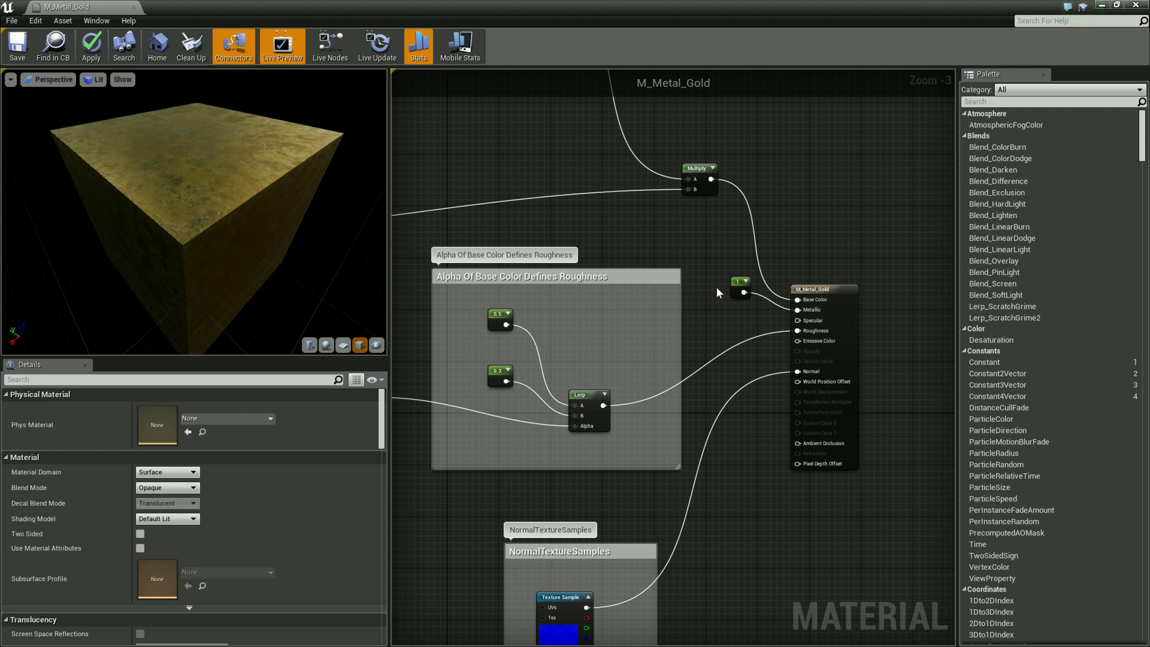
{"action": "left_click", "coordinate": [740, 286]}
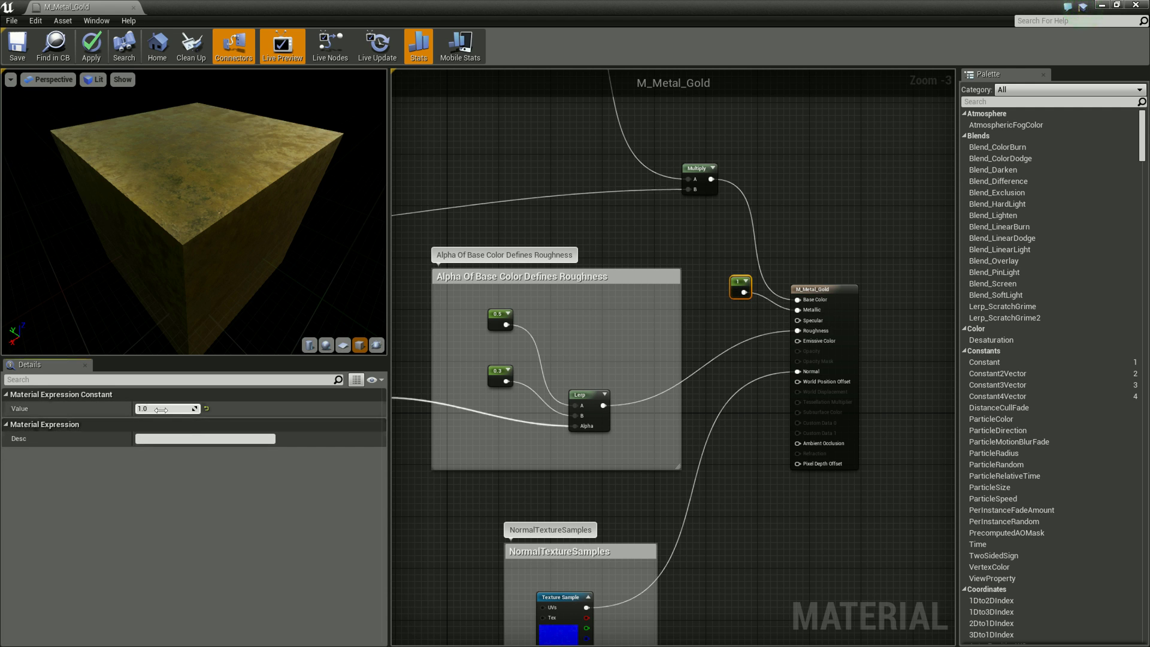
{"action": "left_click_drag", "start_coordinate": [144, 408], "coordinate": [172, 408]}
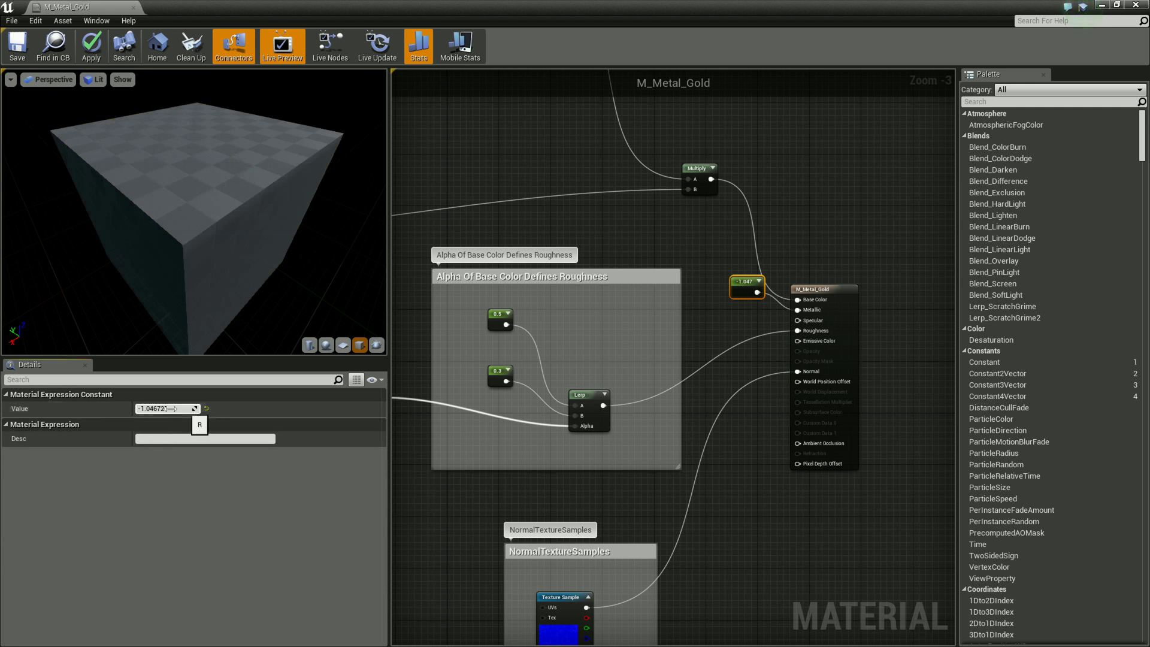
{"action": "type", "text": "0"}
{"action": "key", "text": "Return"}
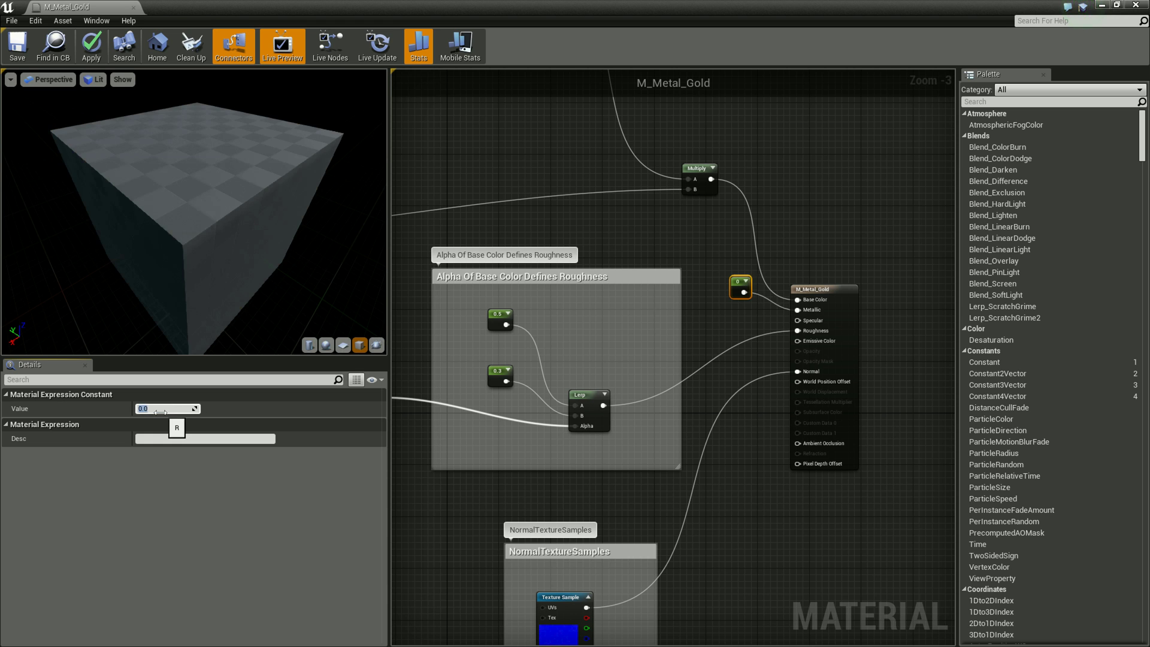
{"action": "scroll", "coordinate": [176, 226], "scroll_direction": "up", "scroll_amount": 5}
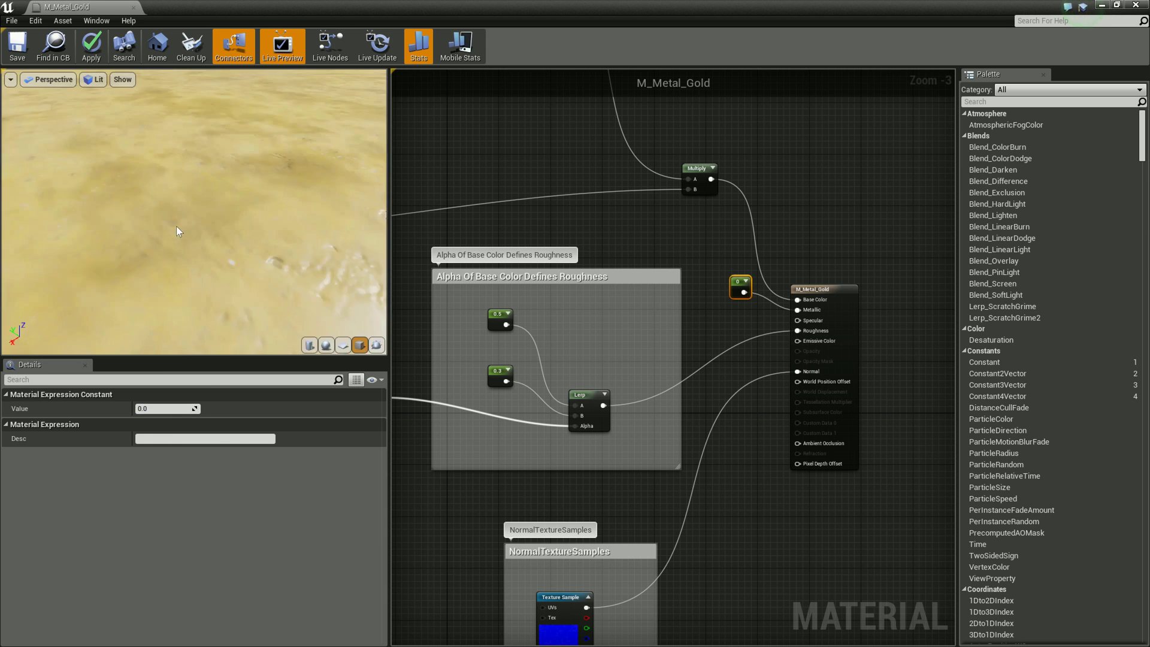
{"action": "scroll", "coordinate": [176, 226], "scroll_direction": "down", "scroll_amount": 5}
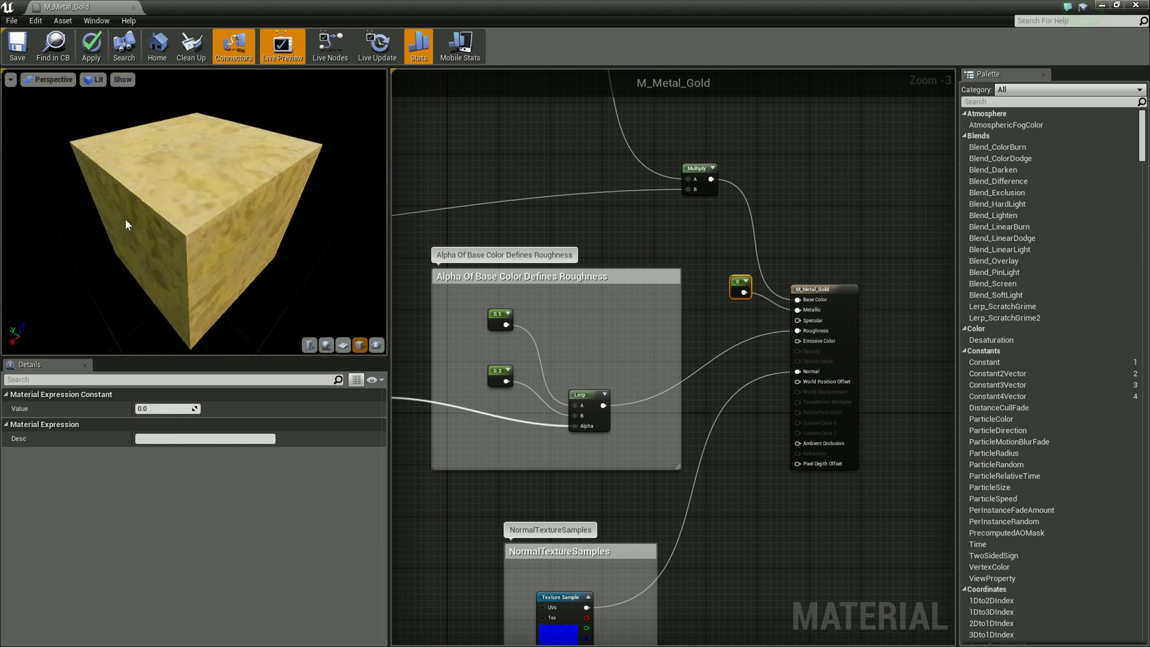
{"action": "scroll", "coordinate": [127, 224], "scroll_direction": "up", "scroll_amount": 2}
{"action": "left_click", "coordinate": [165, 406]}
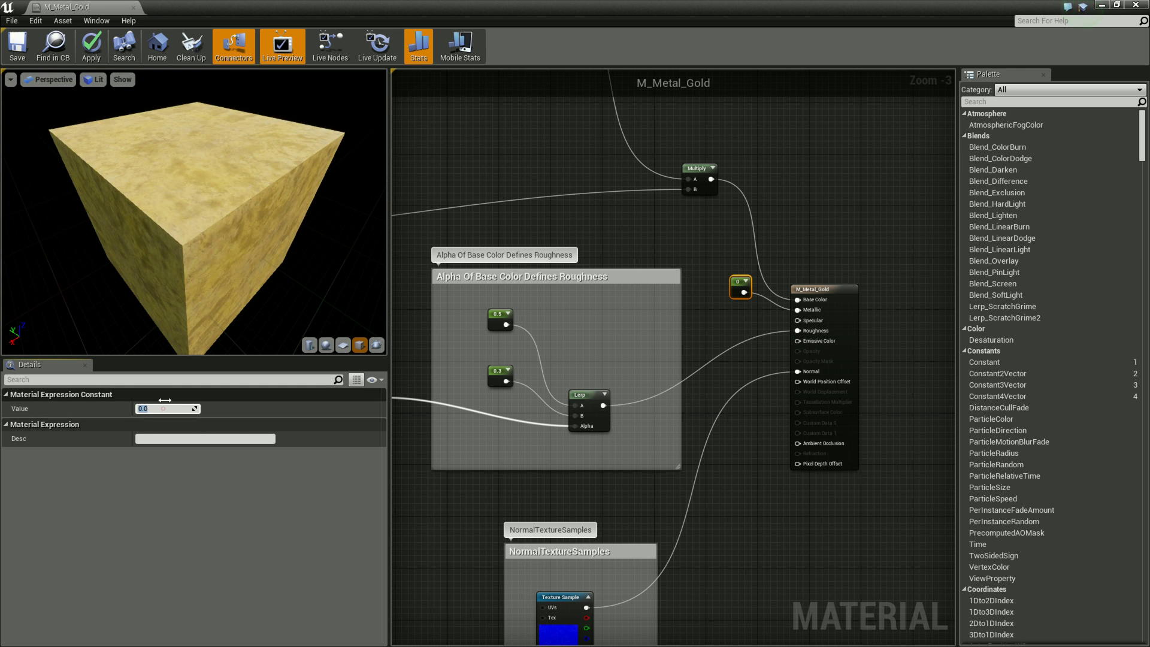
{"action": "type", "text": "1"}
{"action": "key", "text": "Return"}
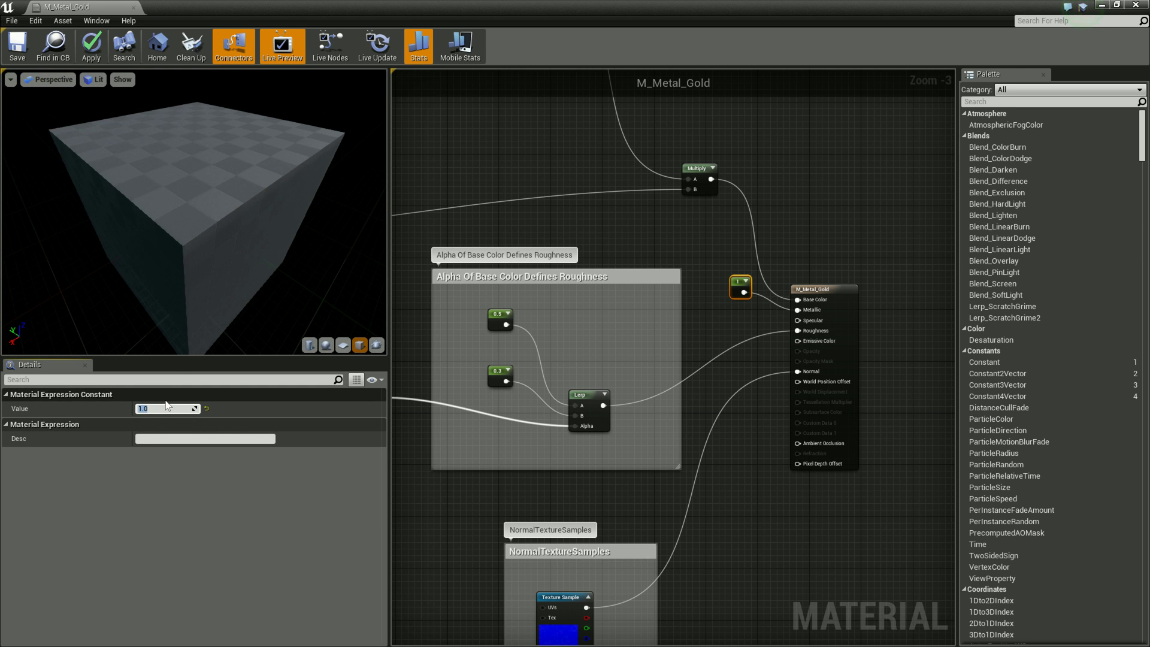
{"action": "left_click", "coordinate": [156, 408]}
{"action": "type", "text": "5"}
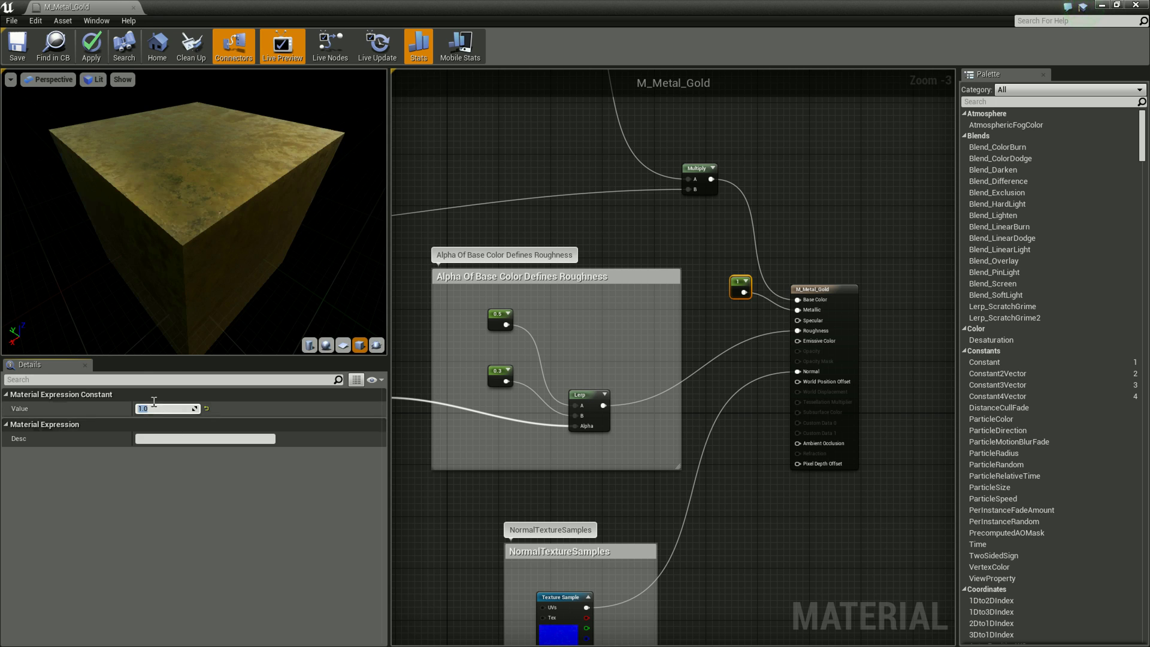
{"action": "key", "text": "Return"}
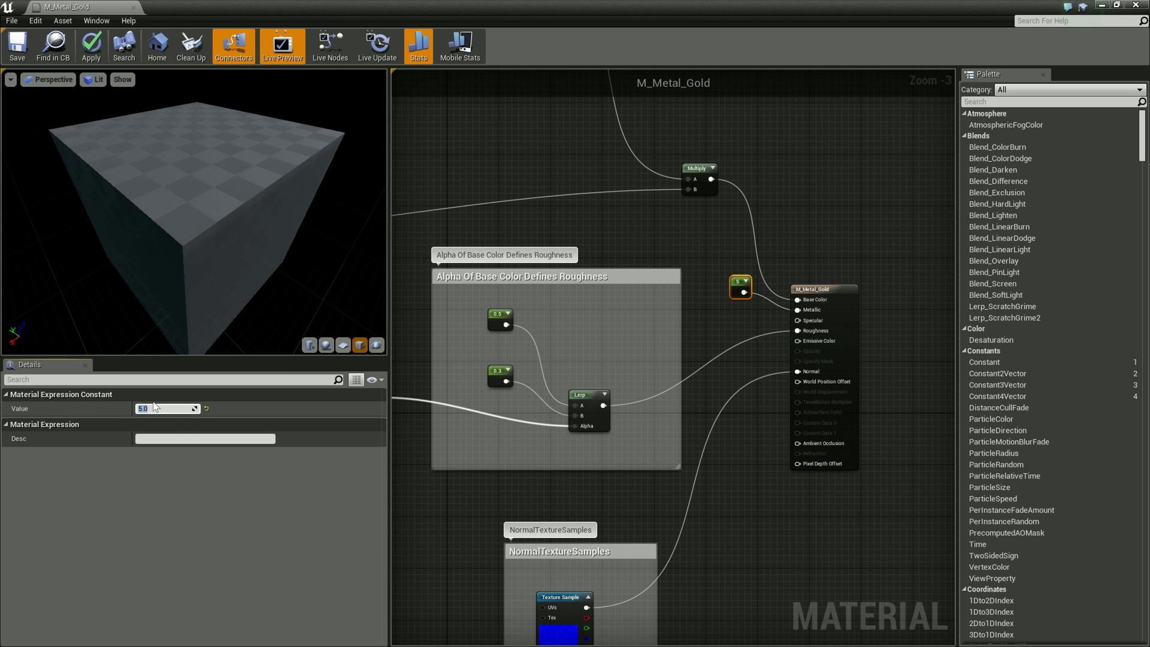
{"action": "left_click_drag", "start_coordinate": [191, 195], "coordinate": [145, 174]}
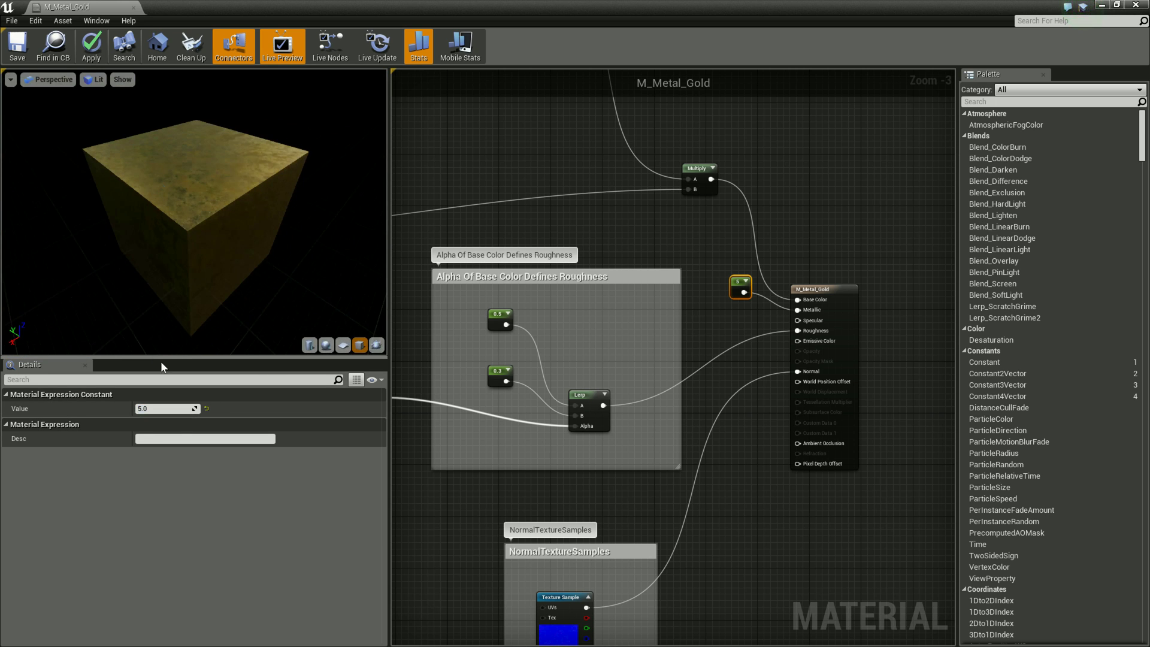
{"action": "left_click", "coordinate": [166, 408]}
{"action": "type", "text": "1"}
{"action": "key", "text": "Return"}
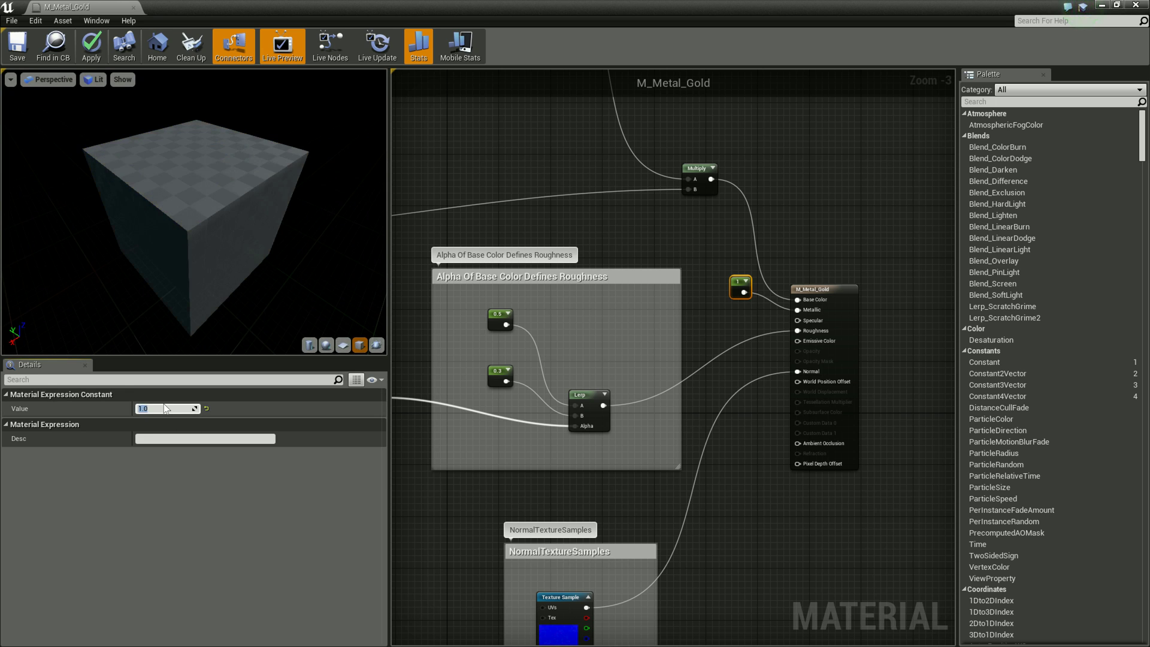
{"action": "left_click", "coordinate": [791, 267]}
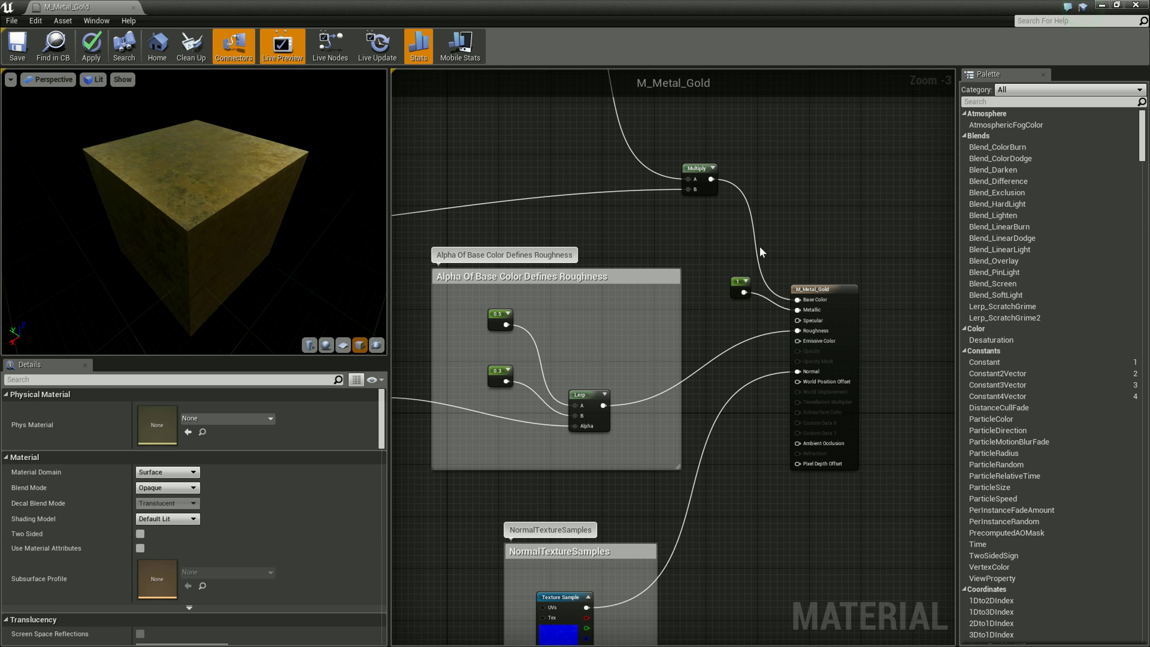
{"action": "right_click_drag", "start_coordinate": [759, 251], "coordinate": [797, 225]}
{"action": "mouse_move", "coordinate": [546, 449]}
{"action": "right_mouse_down"}
{"action": "mouse_move", "coordinate": [775, 427]}
{"action": "mouse_move", "coordinate": [475, 434]}
{"action": "right_mouse_up"}
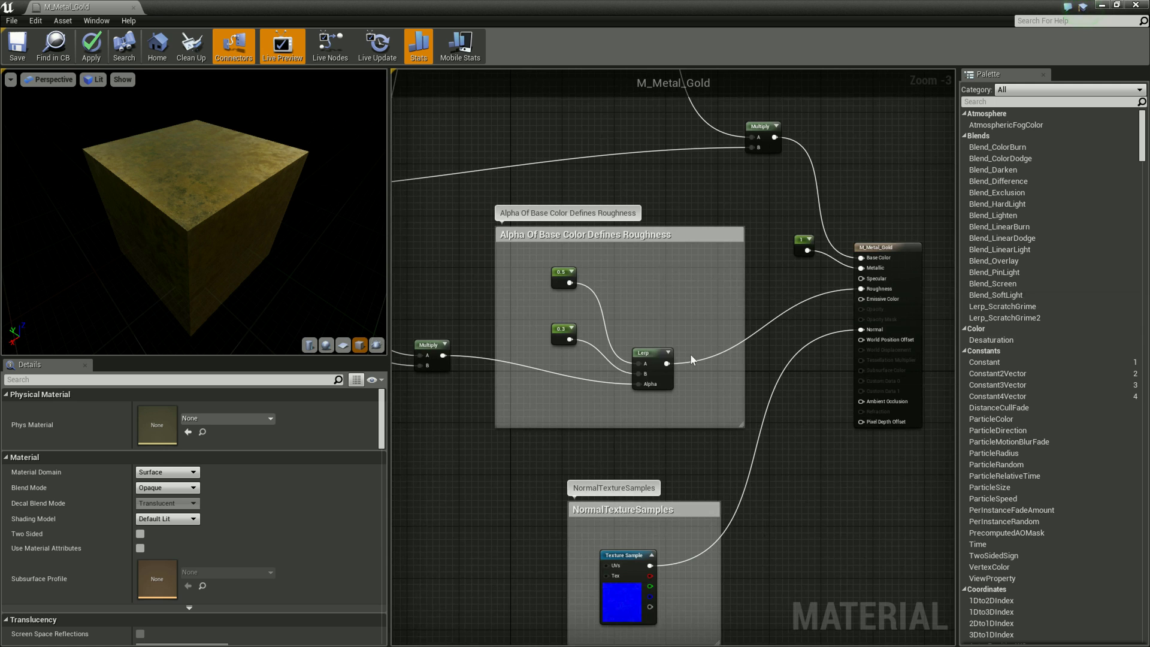
{"action": "right_click_drag", "start_coordinate": [622, 388], "coordinate": [640, 452]}
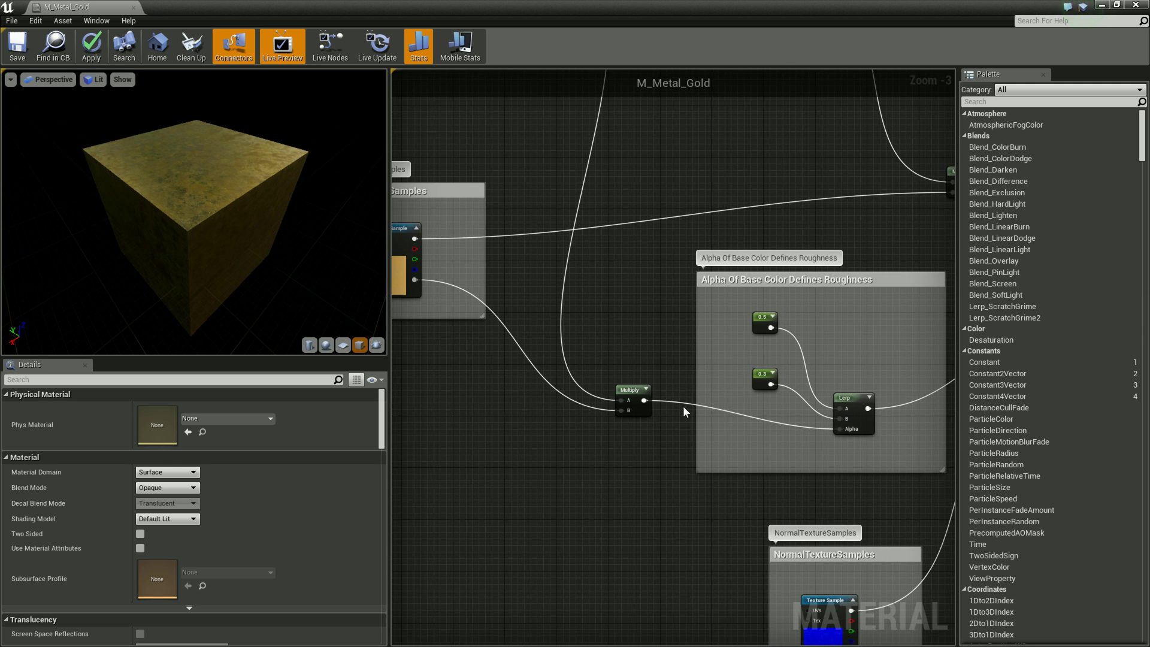
{"action": "right_click_drag", "start_coordinate": [641, 413], "coordinate": [780, 459]}
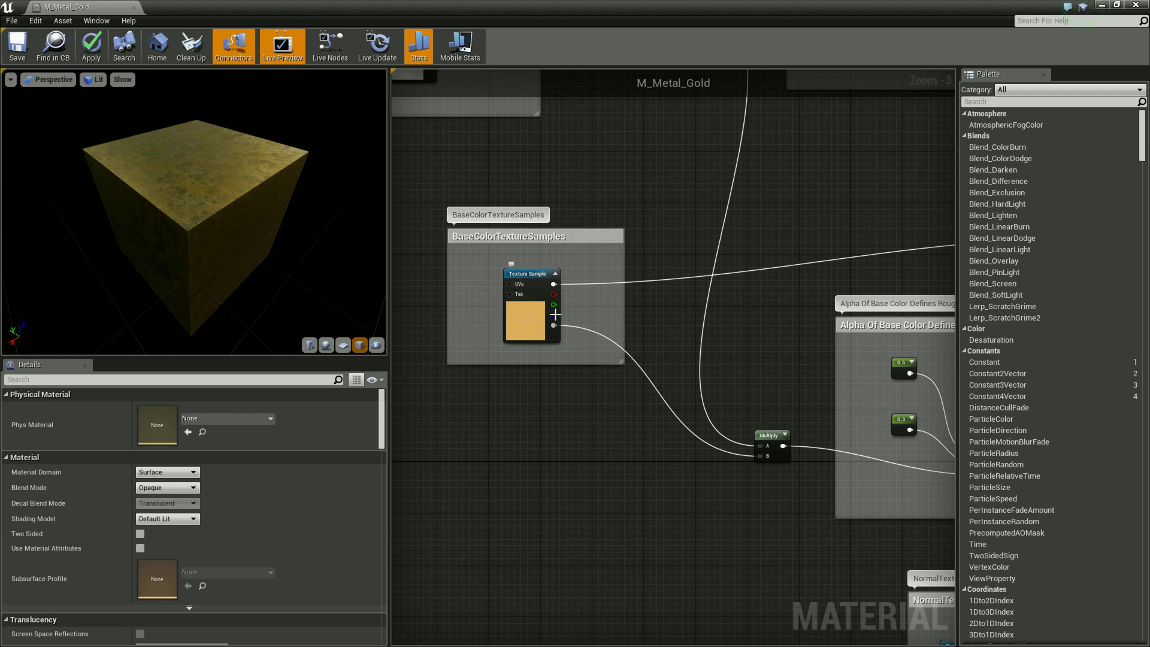
{"action": "right_click_drag", "start_coordinate": [817, 250], "coordinate": [868, 426]}
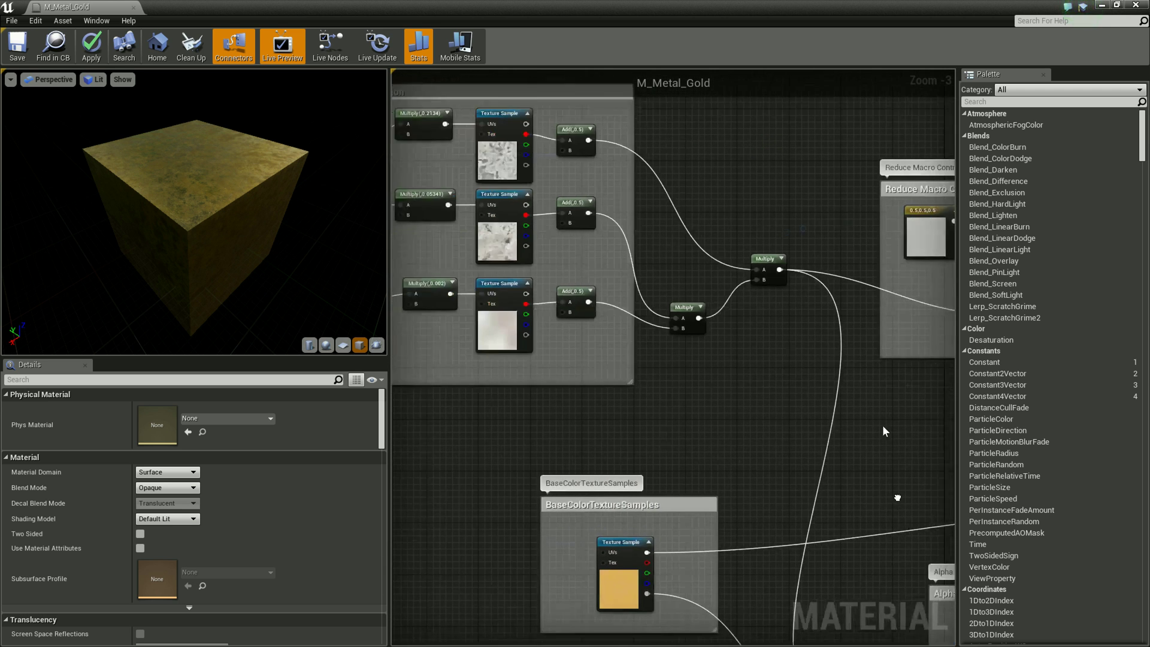
{"action": "mouse_move", "coordinate": [645, 332]}
{"action": "right_mouse_down"}
{"action": "mouse_move", "coordinate": [814, 440]}
{"action": "mouse_move", "coordinate": [564, 208]}
{"action": "right_mouse_up"}
{"action": "right_click_drag", "start_coordinate": [921, 375], "coordinate": [651, 229]}
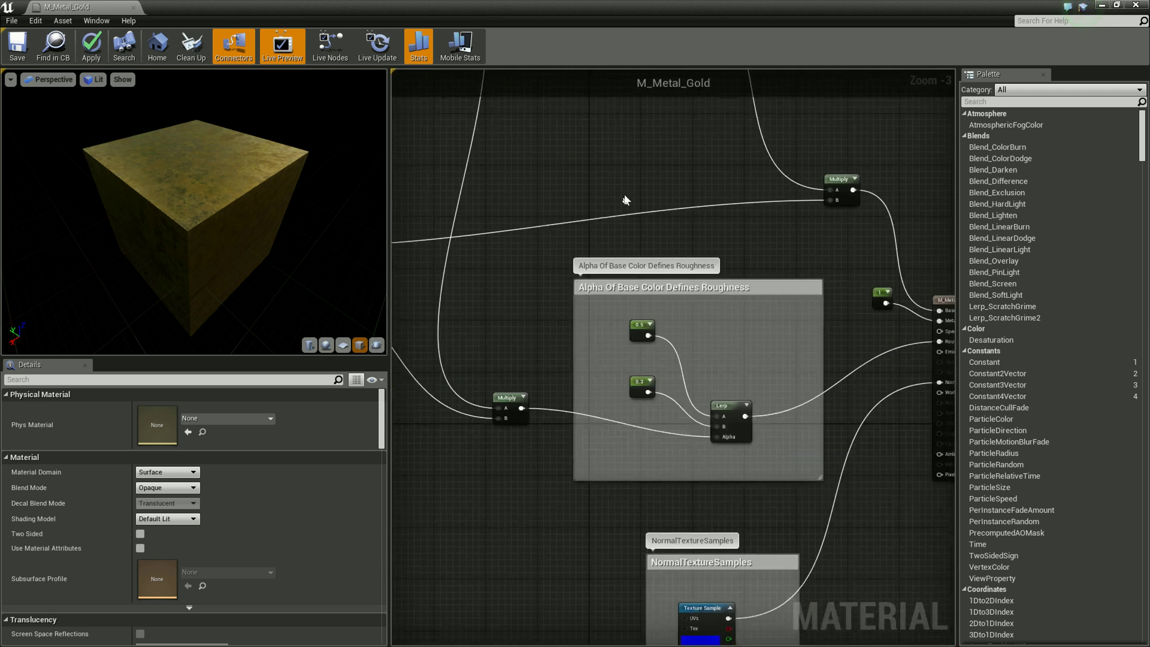
Show the roughness Lerp node's details and its full Ctrl+Alt documentation
{"action": "mouse_move", "coordinate": [836, 401]}
{"action": "right_mouse_down"}
{"action": "mouse_move", "coordinate": [735, 358]}
{"action": "mouse_move", "coordinate": [782, 359]}
{"action": "mouse_move", "coordinate": [805, 397]}
{"action": "right_mouse_up"}
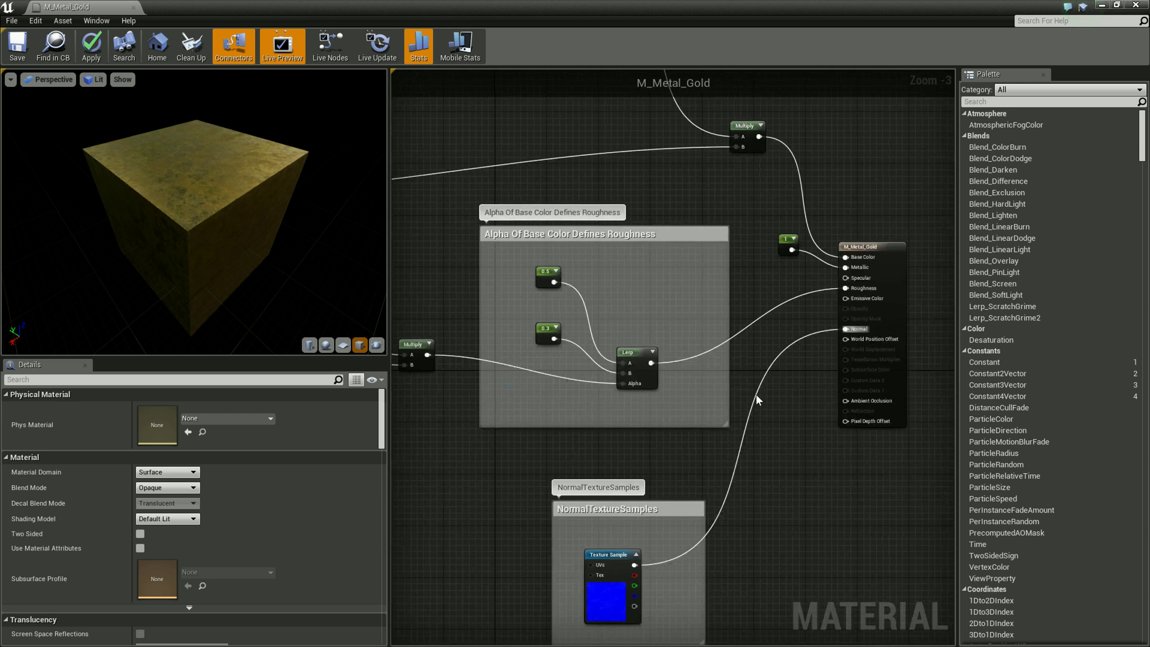
{"action": "scroll", "coordinate": [641, 390], "scroll_direction": "up", "scroll_amount": 3}
{"action": "right_click_drag", "start_coordinate": [641, 391], "coordinate": [696, 405]}
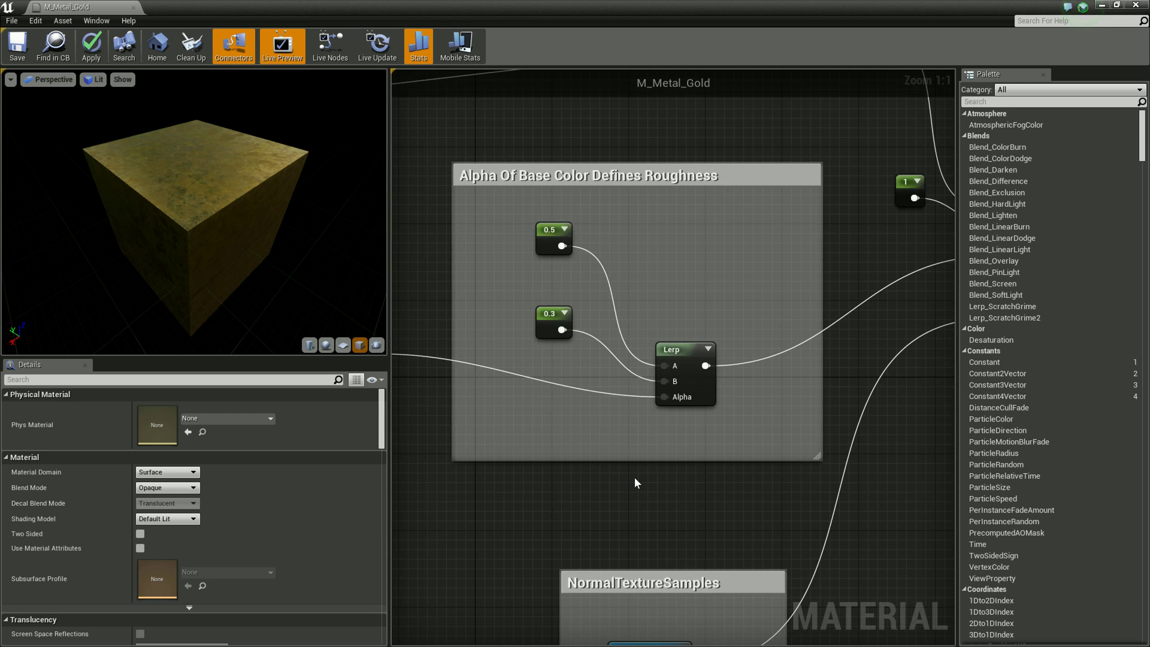
{"action": "left_click", "coordinate": [680, 351]}
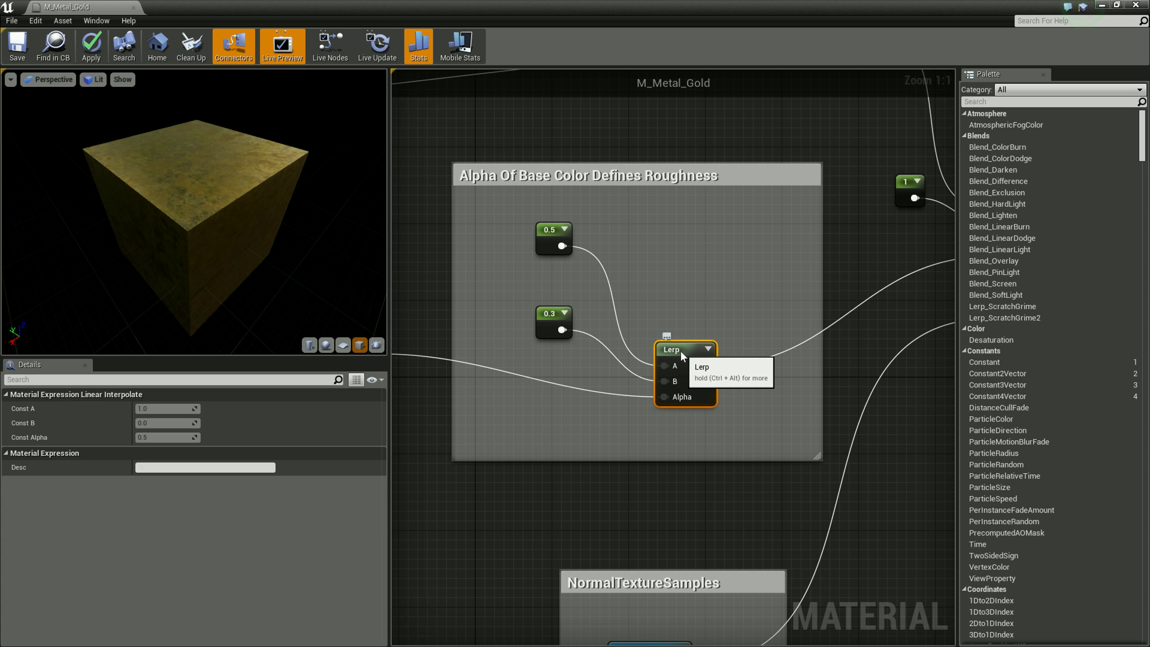
{"action": "key", "text": "ctrl+alt"}
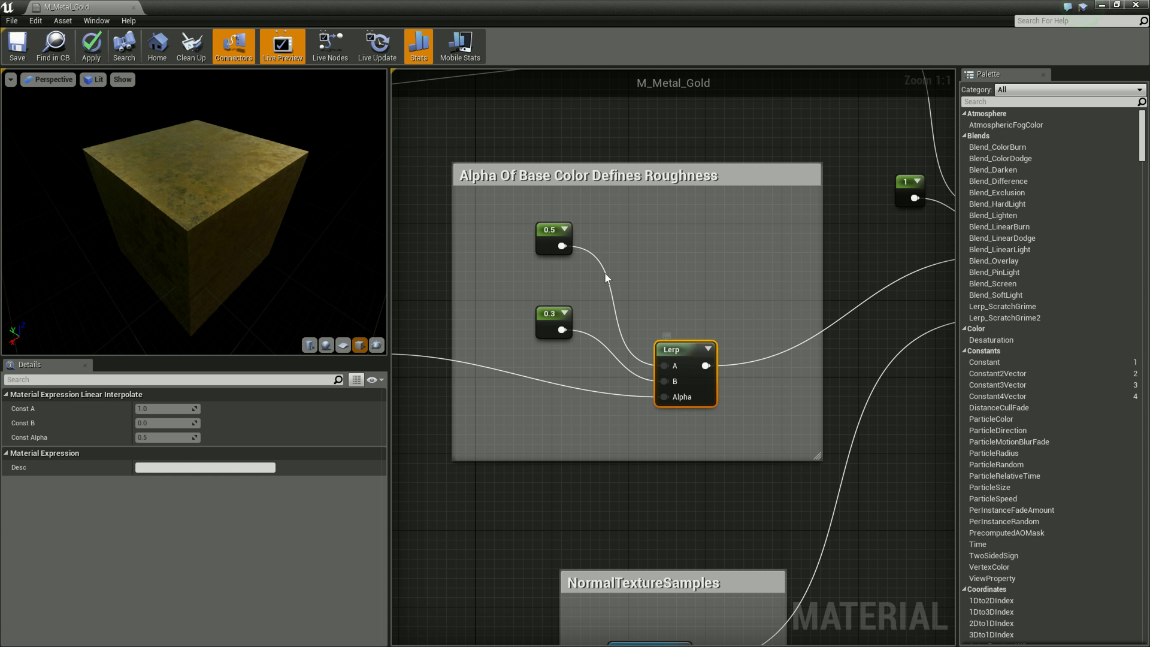
Inspect the 0.5 RoughnessMax and 0.3 RoughnessMin constant nodes
{"action": "left_click", "coordinate": [551, 236]}
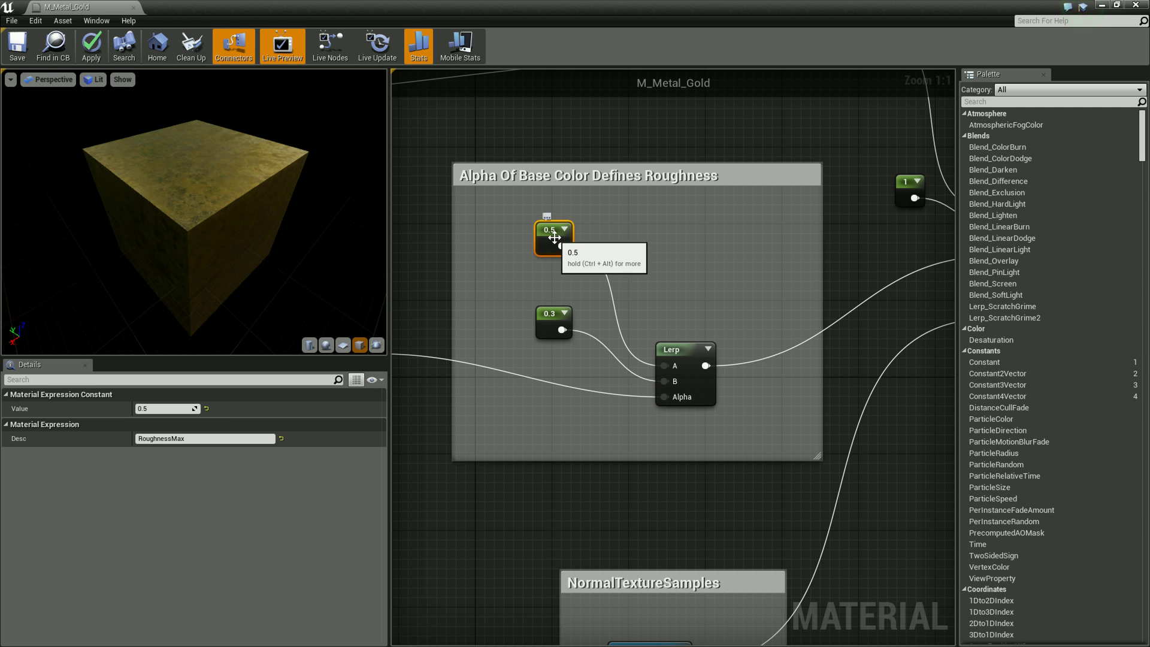
{"action": "left_click", "coordinate": [543, 328]}
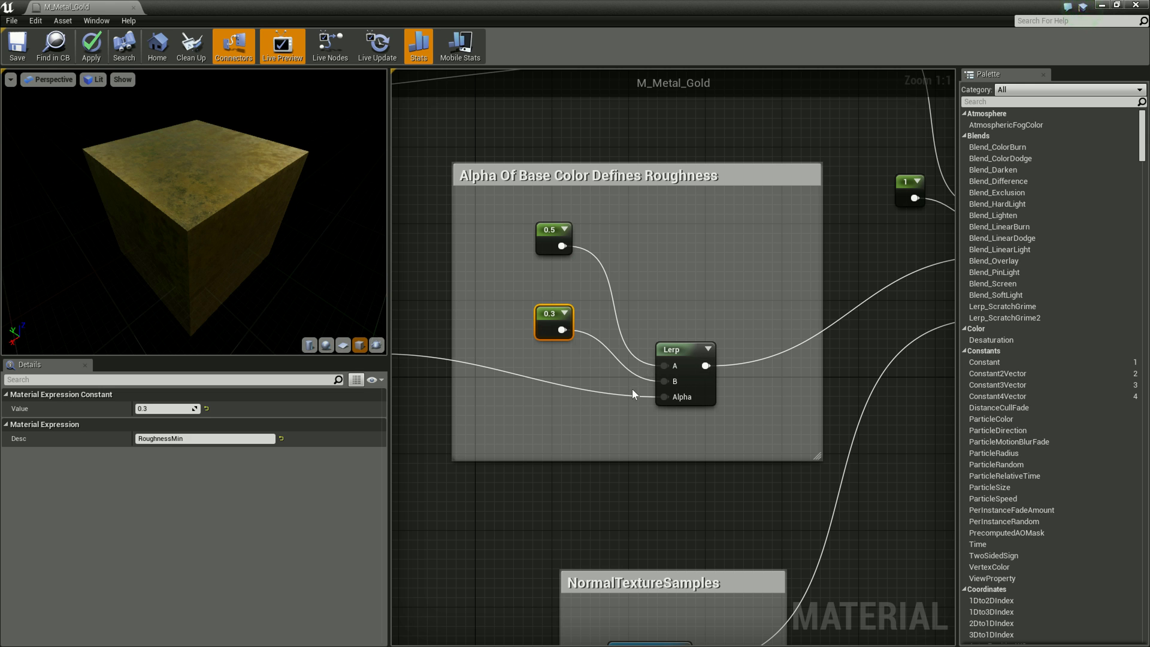
{"action": "right_click_drag", "start_coordinate": [504, 472], "coordinate": [688, 461]}
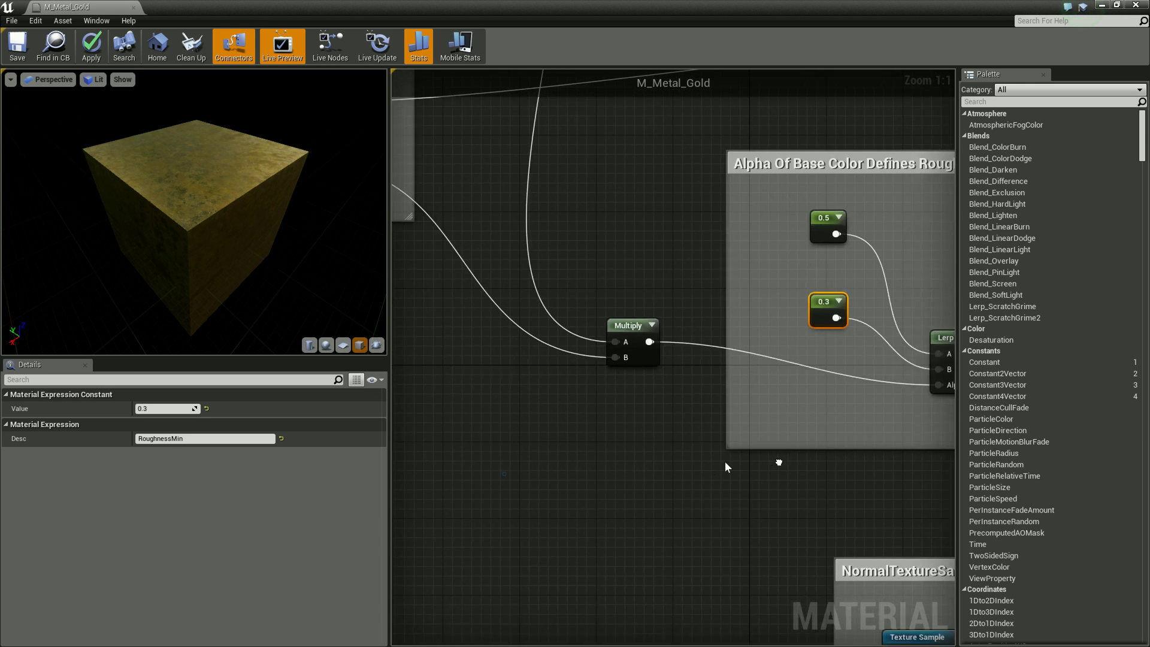
Trace the Lerp Alpha wire through Multiply to the base colour Texture Sample and open T_Metal_Gold_D
{"action": "right_click_drag", "start_coordinate": [592, 410], "coordinate": [676, 351]}
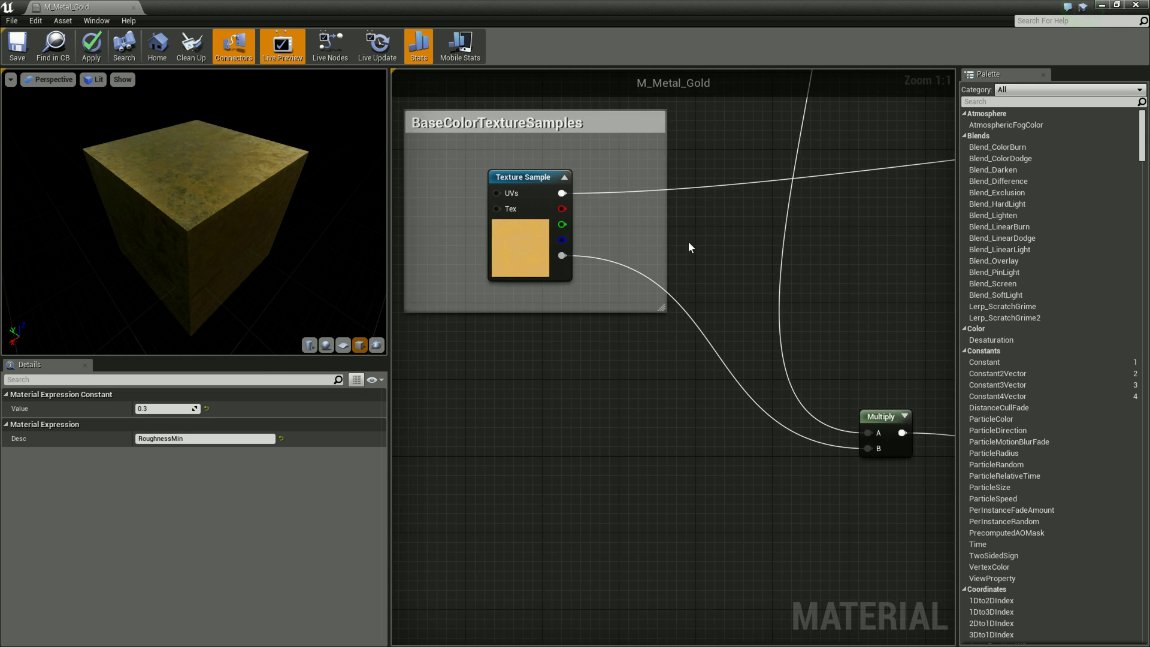
{"action": "scroll", "coordinate": [688, 240], "scroll_direction": "down", "scroll_amount": 4}
{"action": "scroll", "coordinate": [599, 267], "scroll_direction": "up", "scroll_amount": 4}
{"action": "right_click_drag", "start_coordinate": [725, 355], "coordinate": [659, 435]}
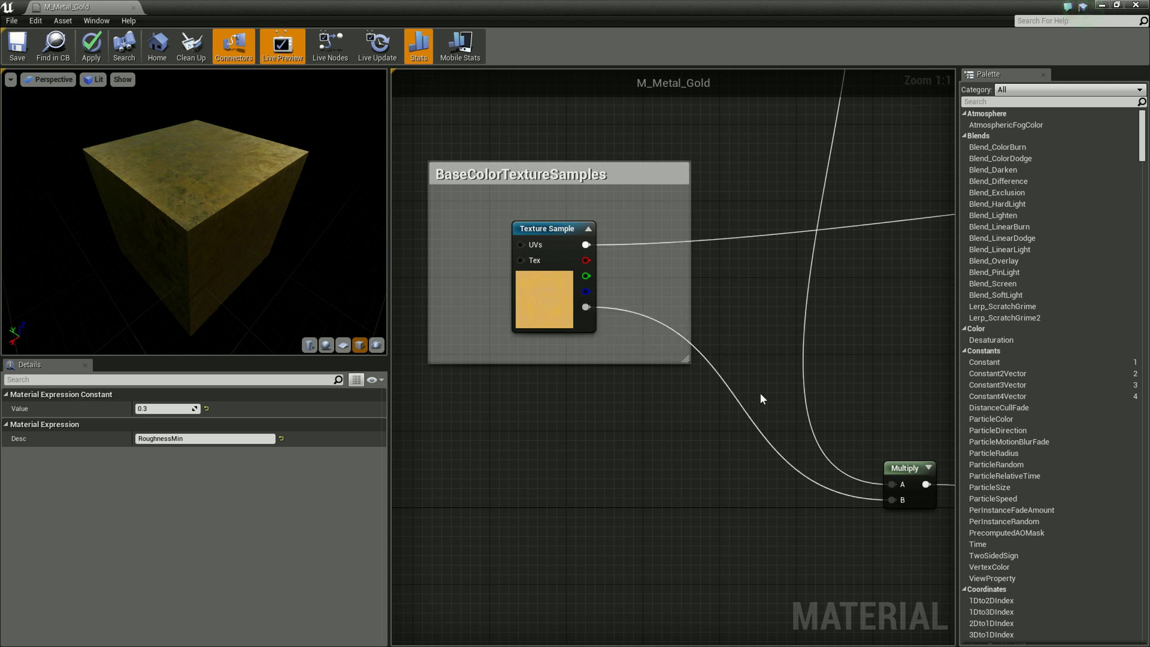
{"action": "right_click_drag", "start_coordinate": [906, 502], "coordinate": [582, 399]}
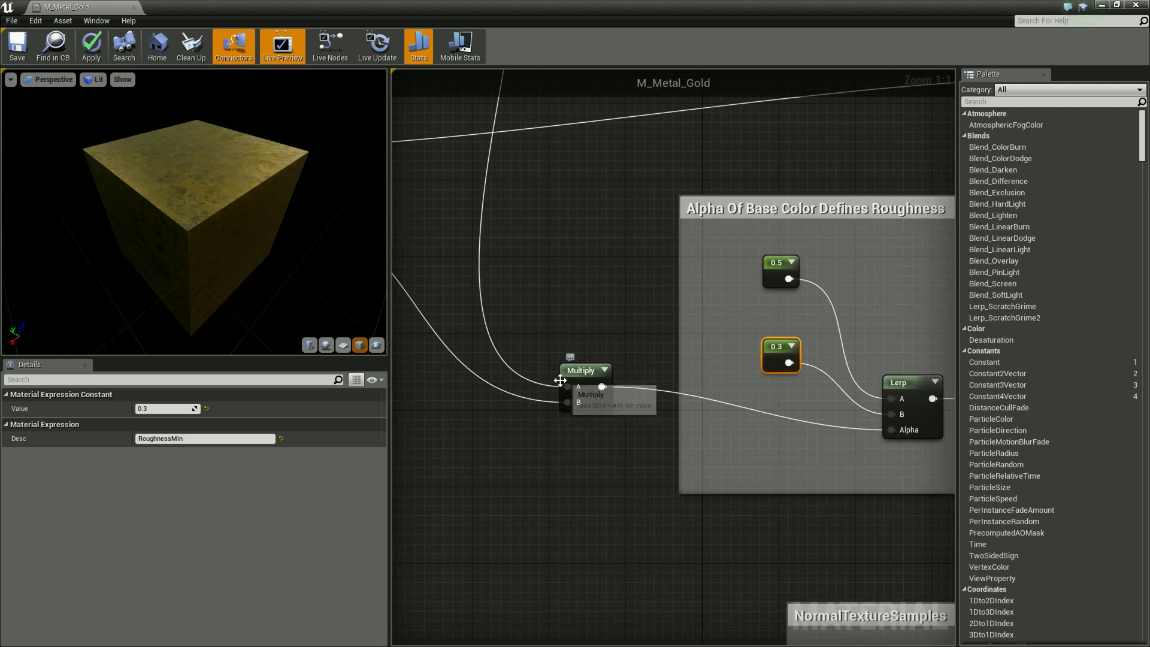
{"action": "right_click_drag", "start_coordinate": [547, 138], "coordinate": [354, 129]}
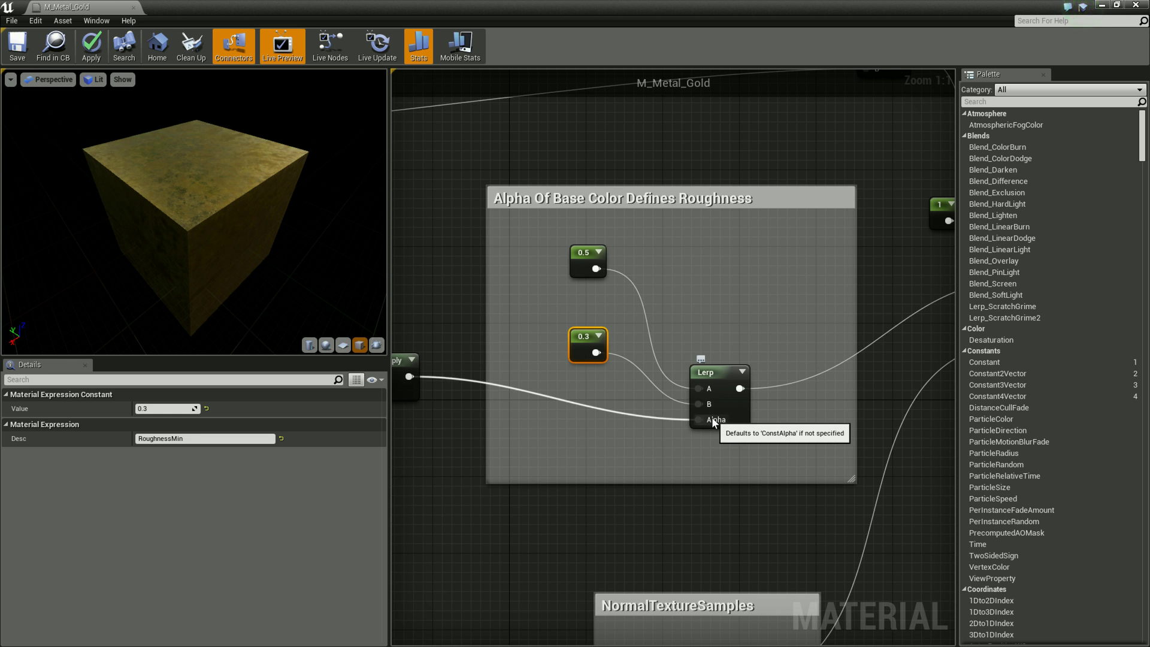
{"action": "mouse_move", "coordinate": [472, 430]}
{"action": "right_mouse_down"}
{"action": "mouse_move", "coordinate": [742, 424]}
{"action": "mouse_move", "coordinate": [708, 511]}
{"action": "right_mouse_up"}
{"action": "left_click", "coordinate": [533, 251]}
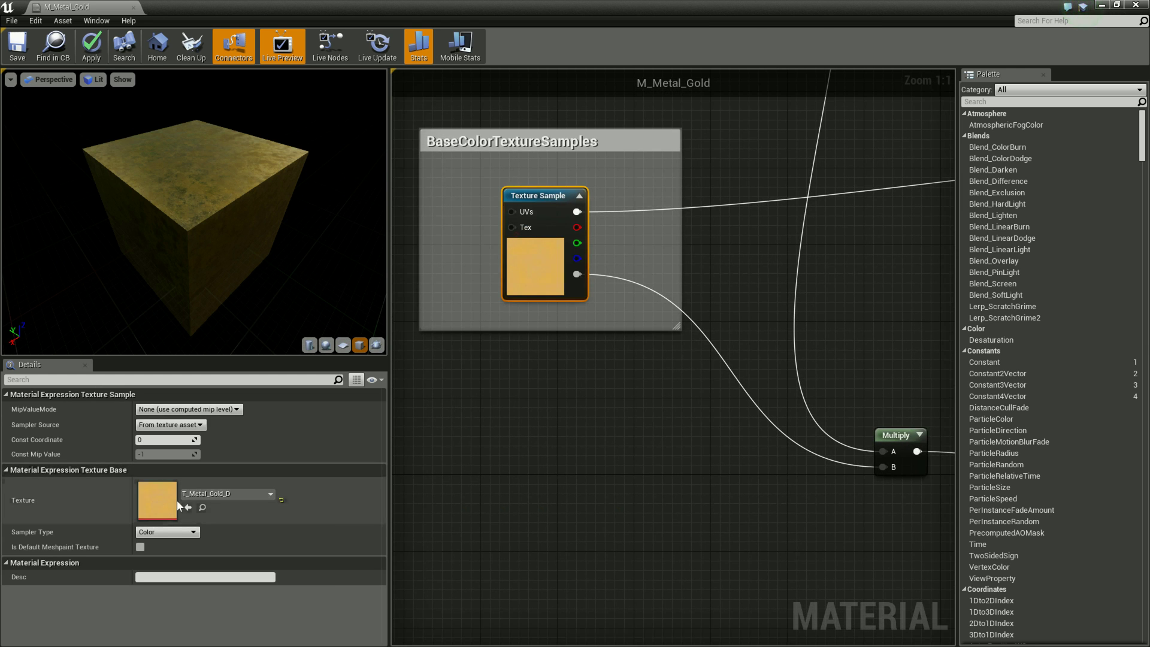
{"action": "double_click", "coordinate": [157, 501]}
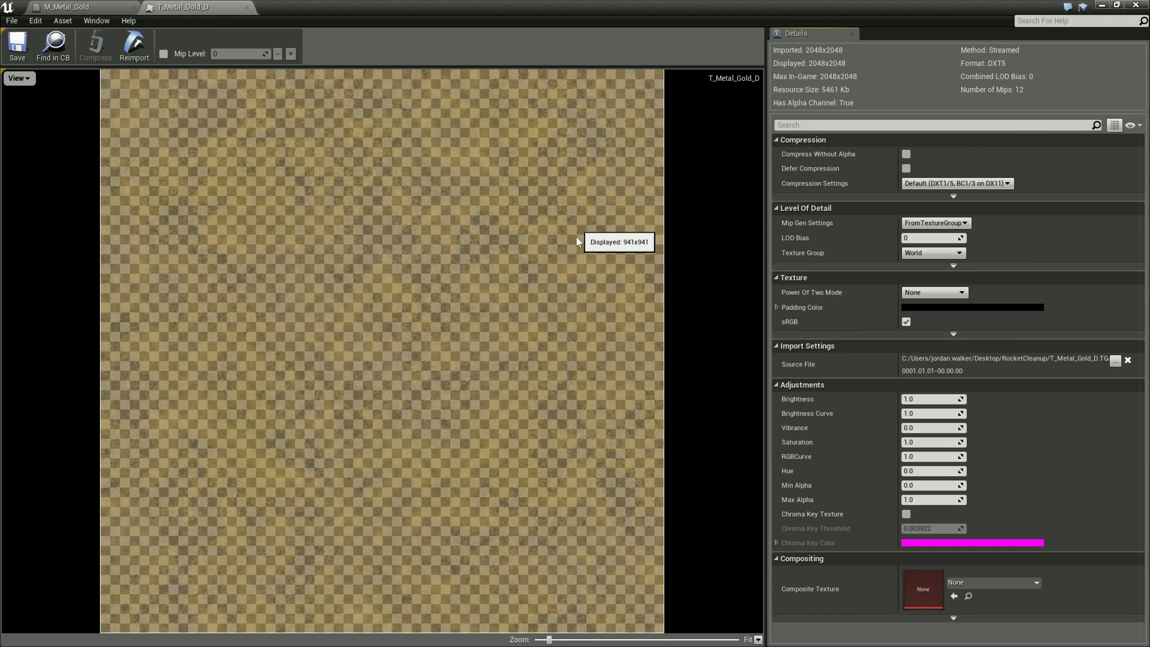
Switch from the T_Metal_Gold_D texture viewer back to the M_Metal_Gold material tab
{"action": "scroll", "coordinate": [355, 289], "scroll_direction": "up", "scroll_amount": 3}
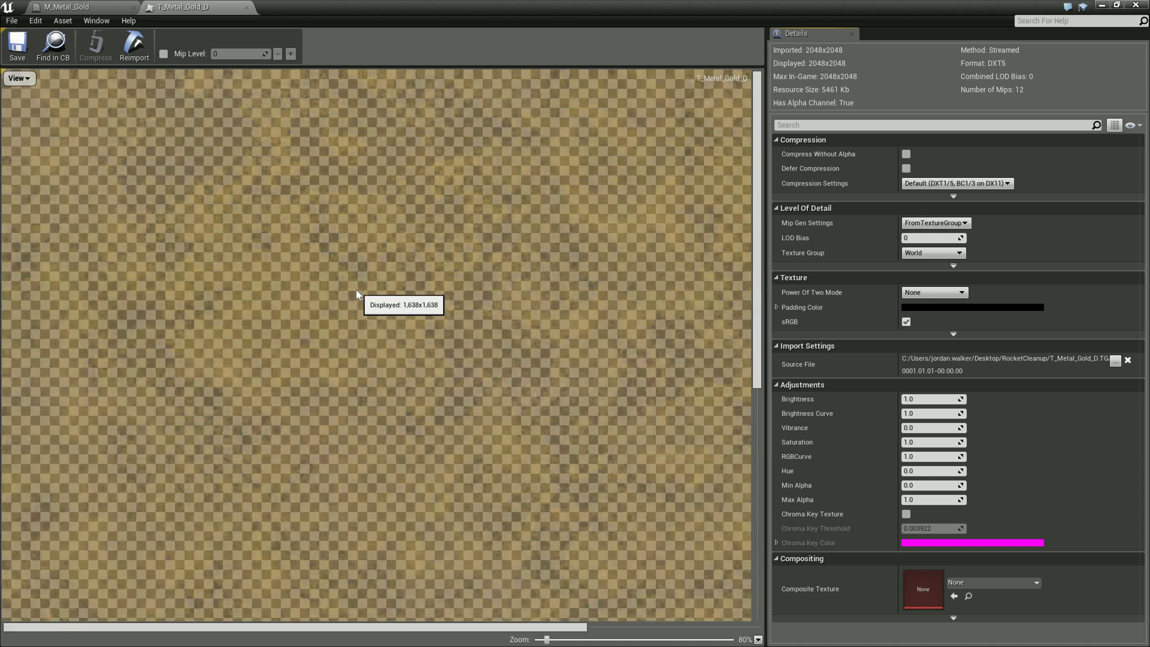
{"action": "scroll", "coordinate": [356, 289], "scroll_direction": "down", "scroll_amount": 4}
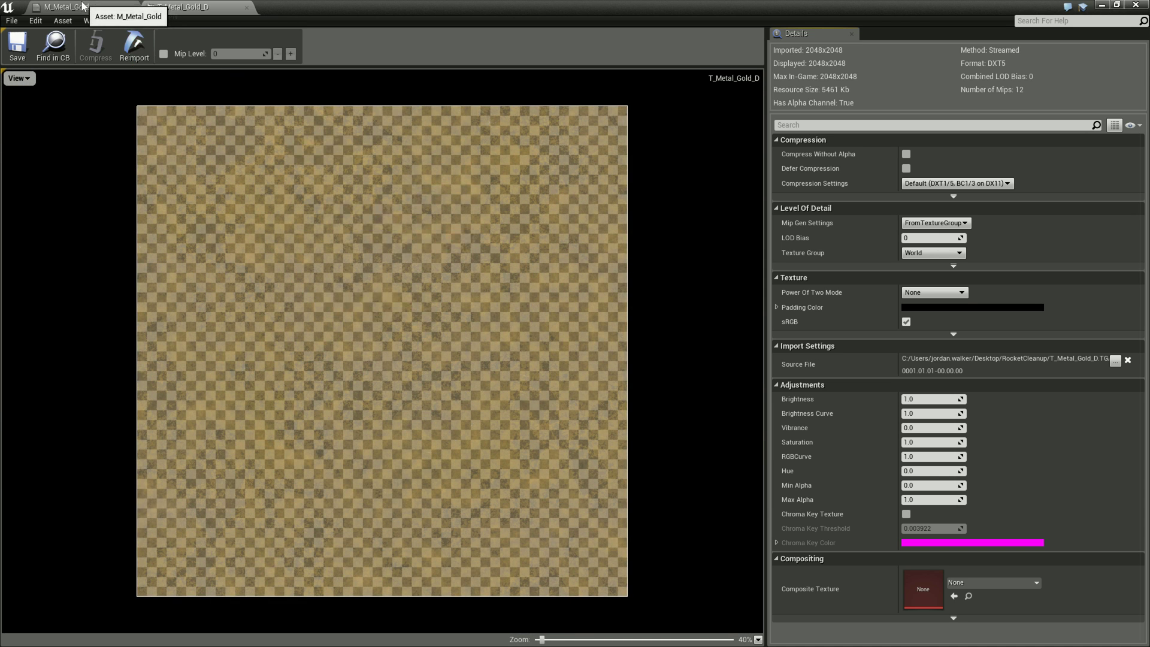
{"action": "left_click", "coordinate": [82, 6]}
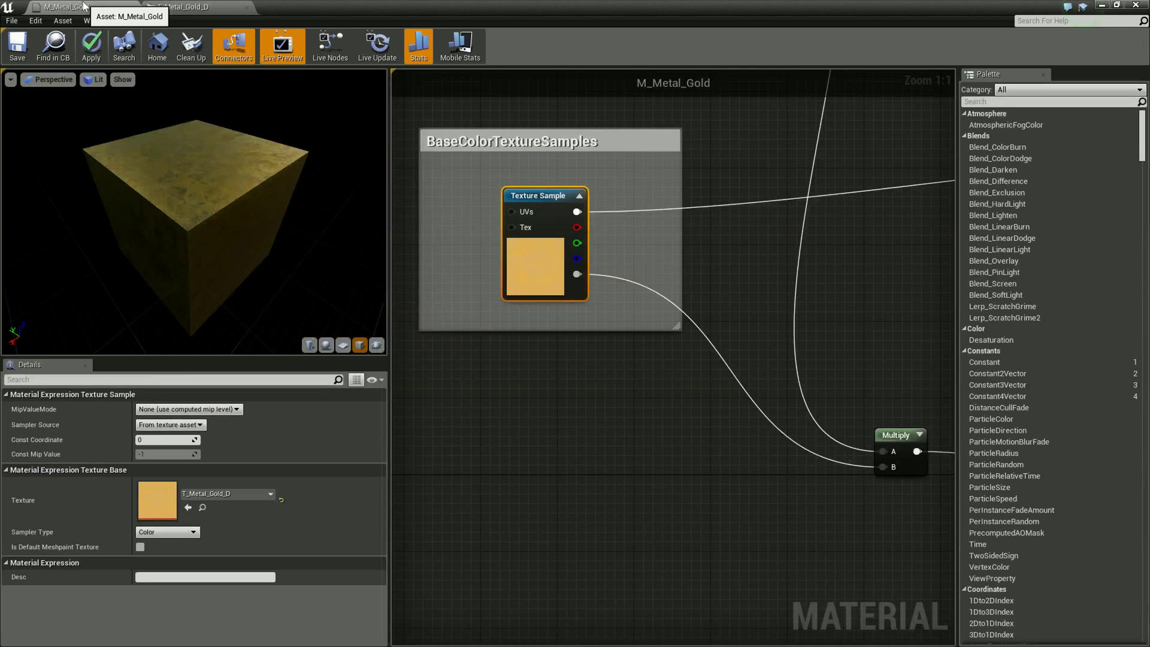
Pan to the roughness Lerp group and expand the Lerp's full Ctrl+Alt documentation
{"action": "mouse_move", "coordinate": [952, 509]}
{"action": "right_mouse_down"}
{"action": "mouse_move", "coordinate": [717, 452]}
{"action": "mouse_move", "coordinate": [502, 545]}
{"action": "right_mouse_up"}
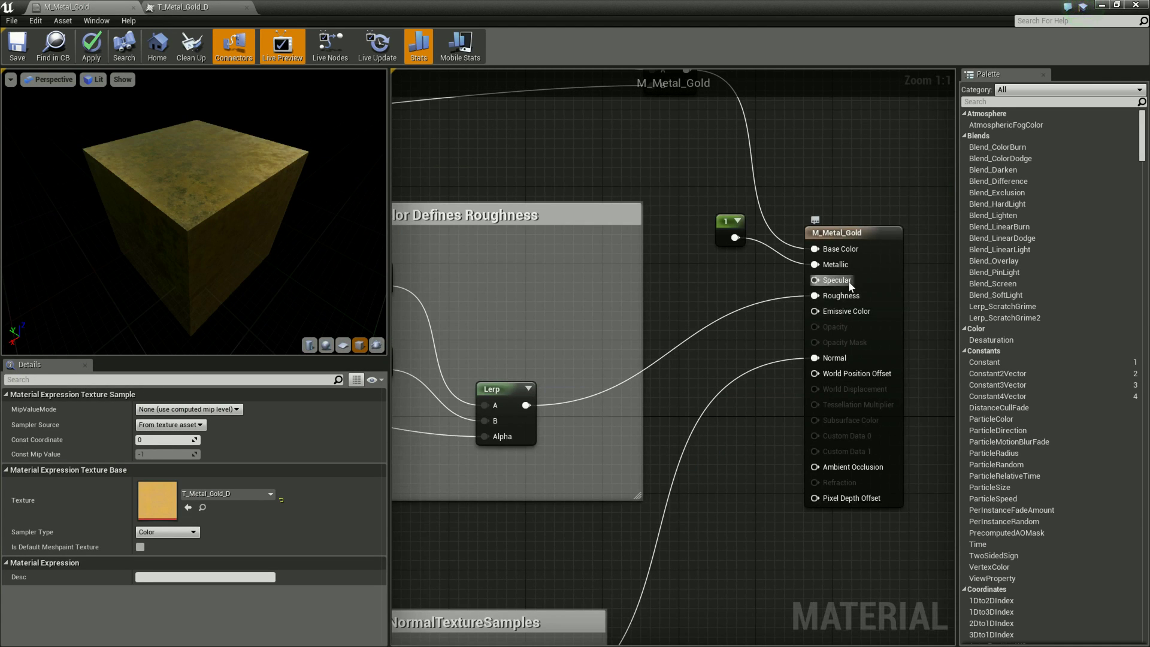
{"action": "mouse_move", "coordinate": [829, 299]}
{"action": "right_click_drag", "start_coordinate": [515, 540], "coordinate": [711, 538]}
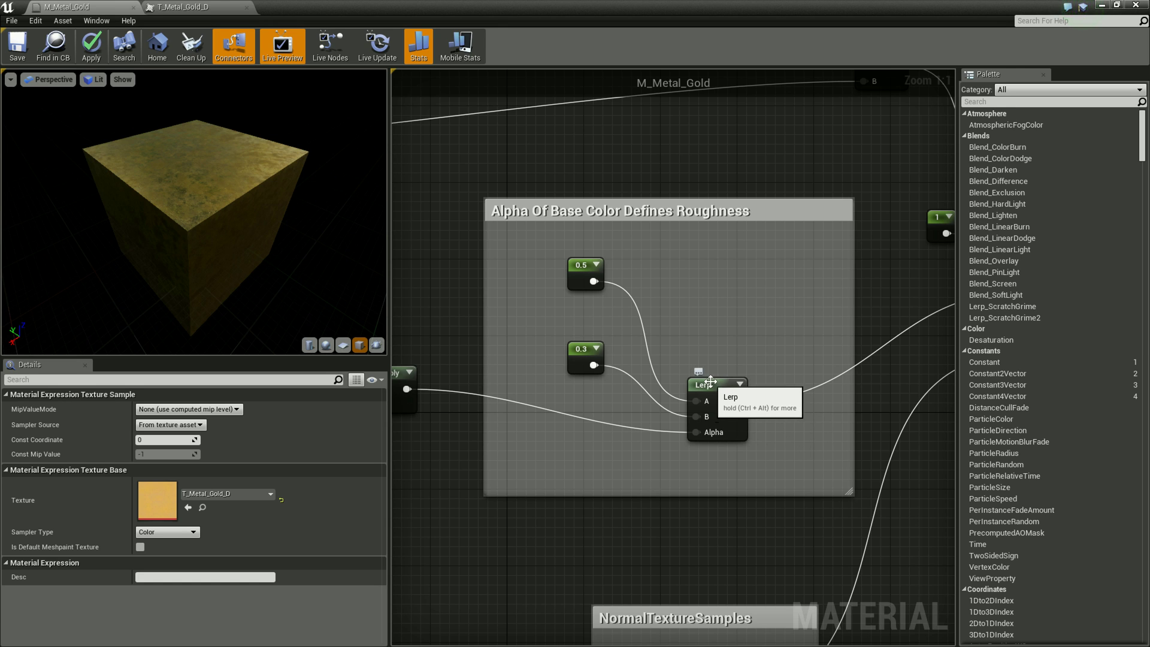
{"action": "key", "text": "ctrl+alt"}
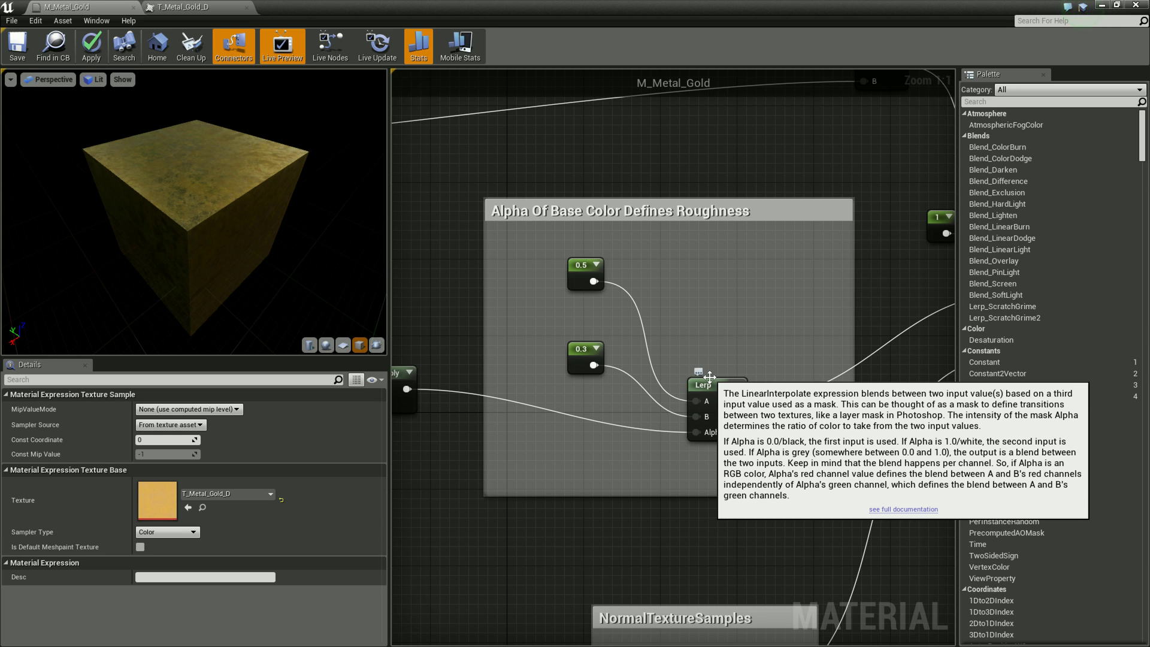
Check the Texture Sample and Multiply nodes, then select the 0.5 RoughnessMax constant
{"action": "mouse_move", "coordinate": [450, 473]}
{"action": "right_mouse_down"}
{"action": "mouse_move", "coordinate": [566, 341]}
{"action": "mouse_move", "coordinate": [851, 453]}
{"action": "right_mouse_up"}
{"action": "right_click_drag", "start_coordinate": [830, 567], "coordinate": [435, 495]}
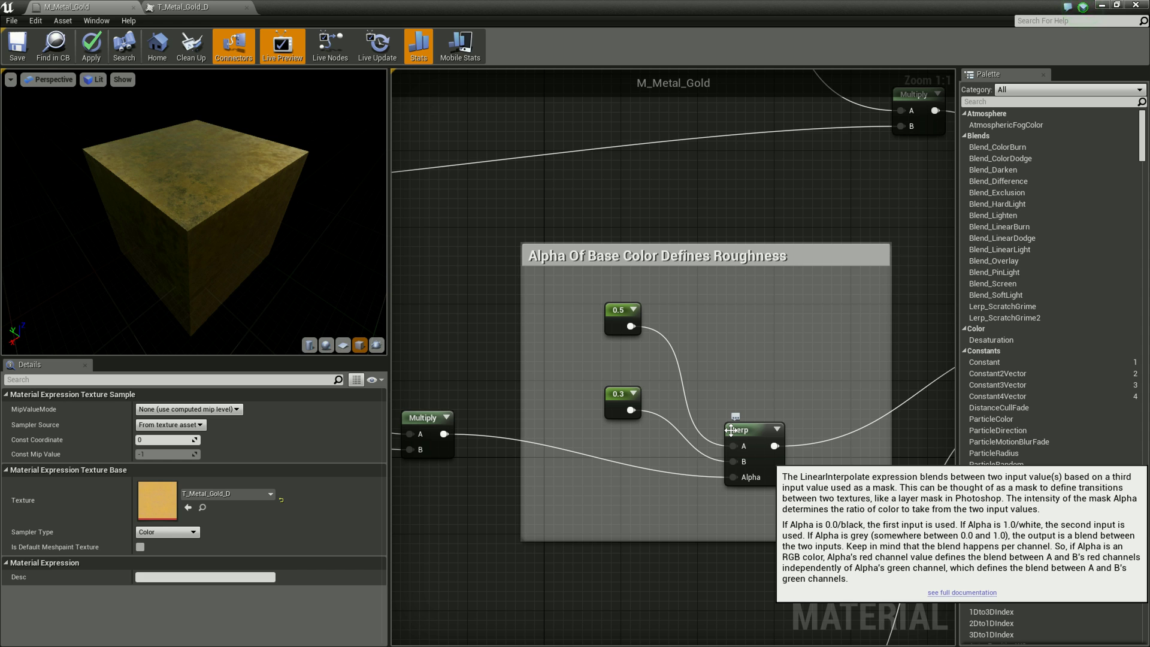
{"action": "mouse_move", "coordinate": [611, 308]}
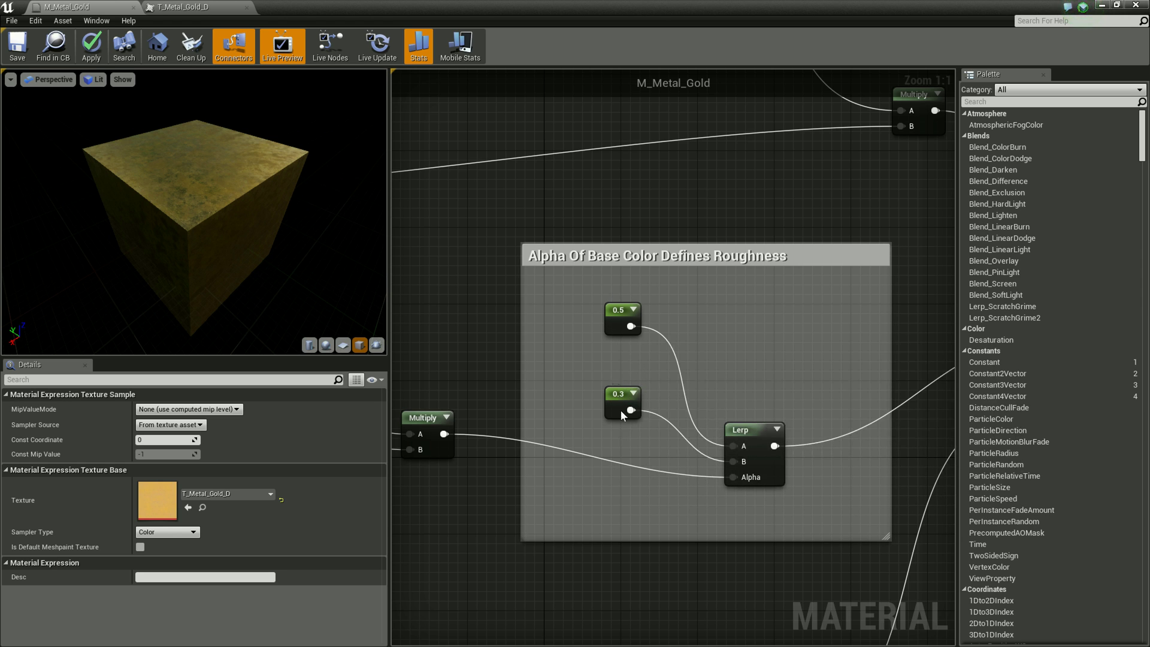
{"action": "mouse_move", "coordinate": [749, 440]}
{"action": "left_click", "coordinate": [623, 317]}
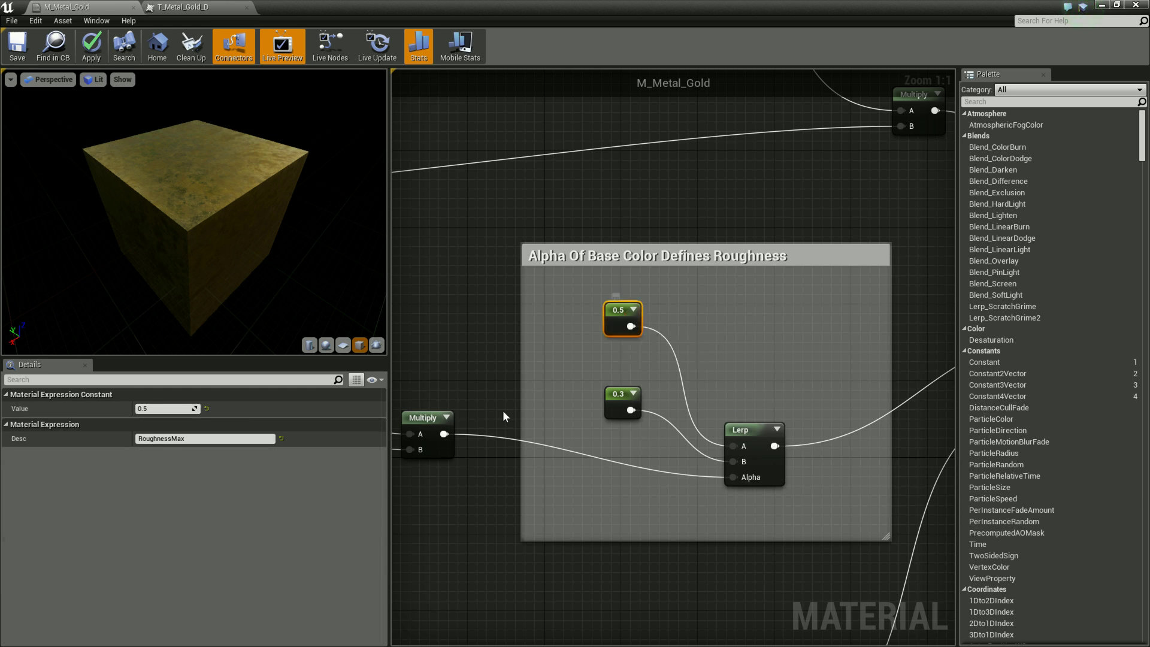
{"action": "left_click", "coordinate": [154, 408]}
{"action": "type", "text": "1"}
{"action": "key", "text": "Return"}
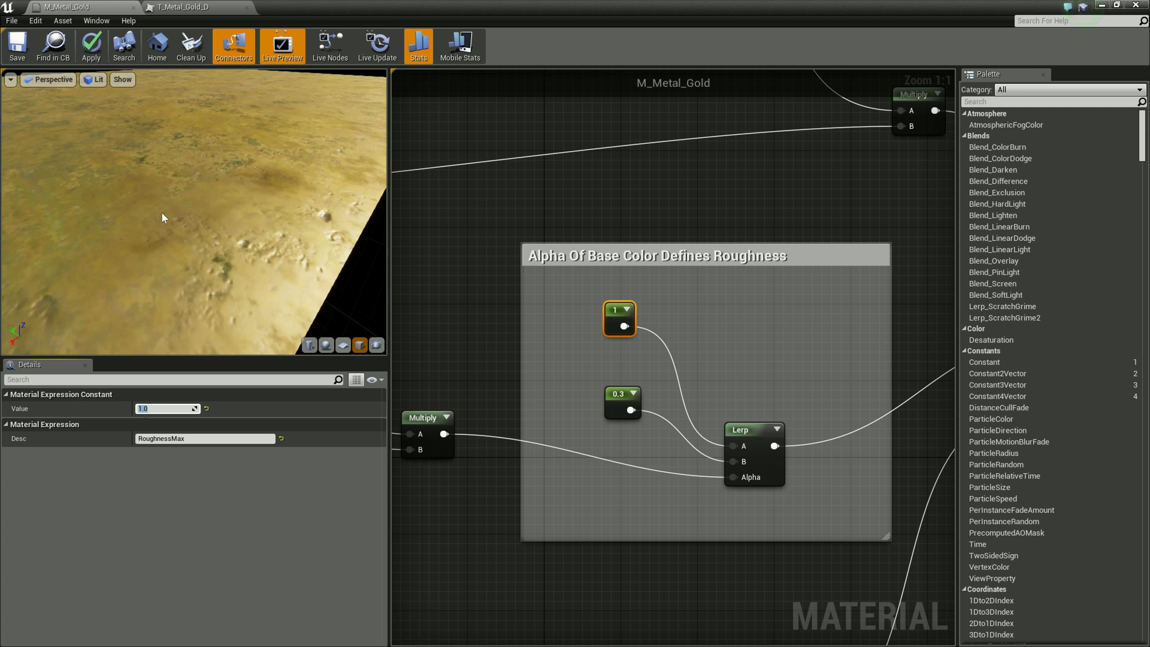
{"action": "left_click", "coordinate": [178, 241]}
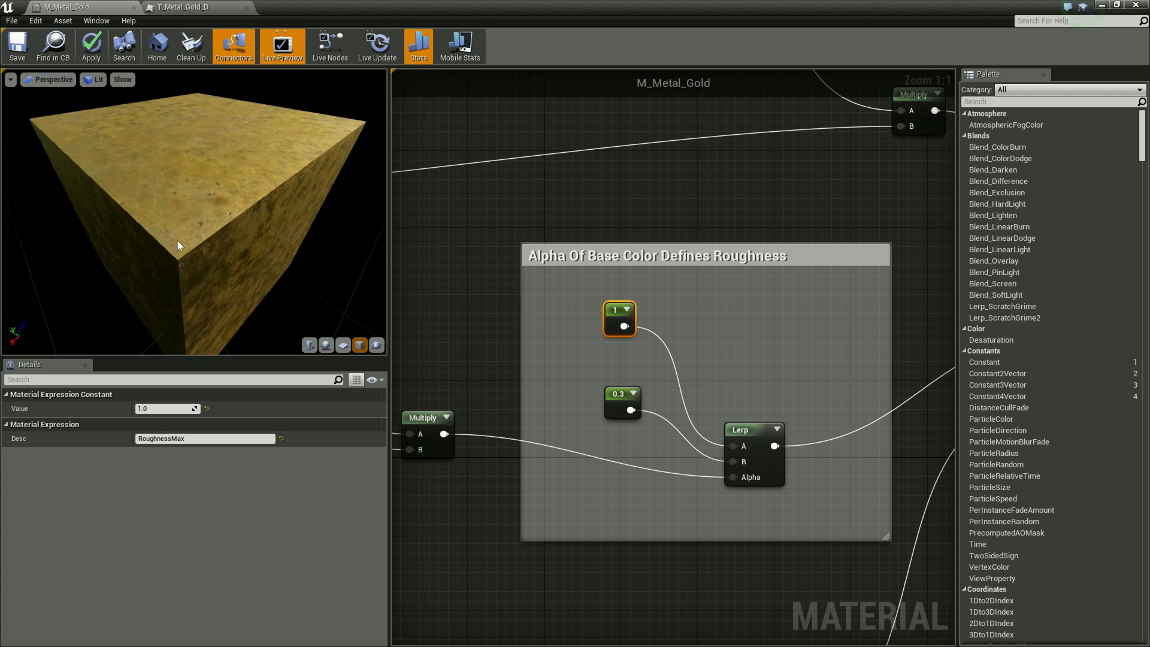
{"action": "left_click_drag", "start_coordinate": [177, 241], "coordinate": [167, 238]}
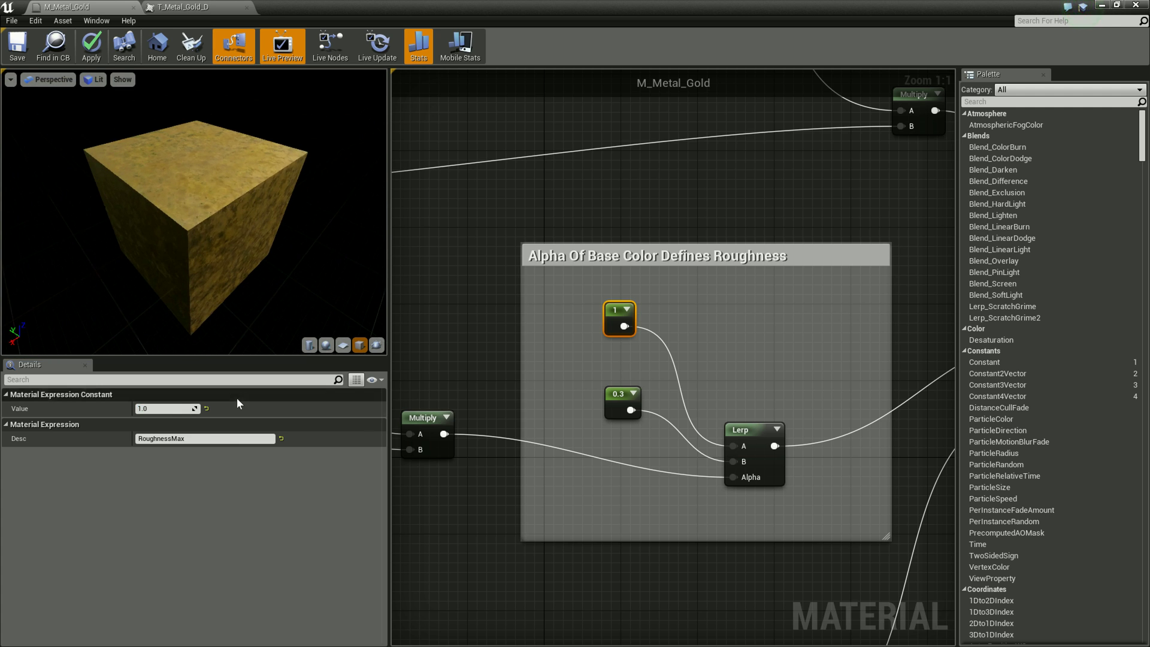
{"action": "left_click", "coordinate": [167, 411]}
{"action": "type", "text": "0.5"}
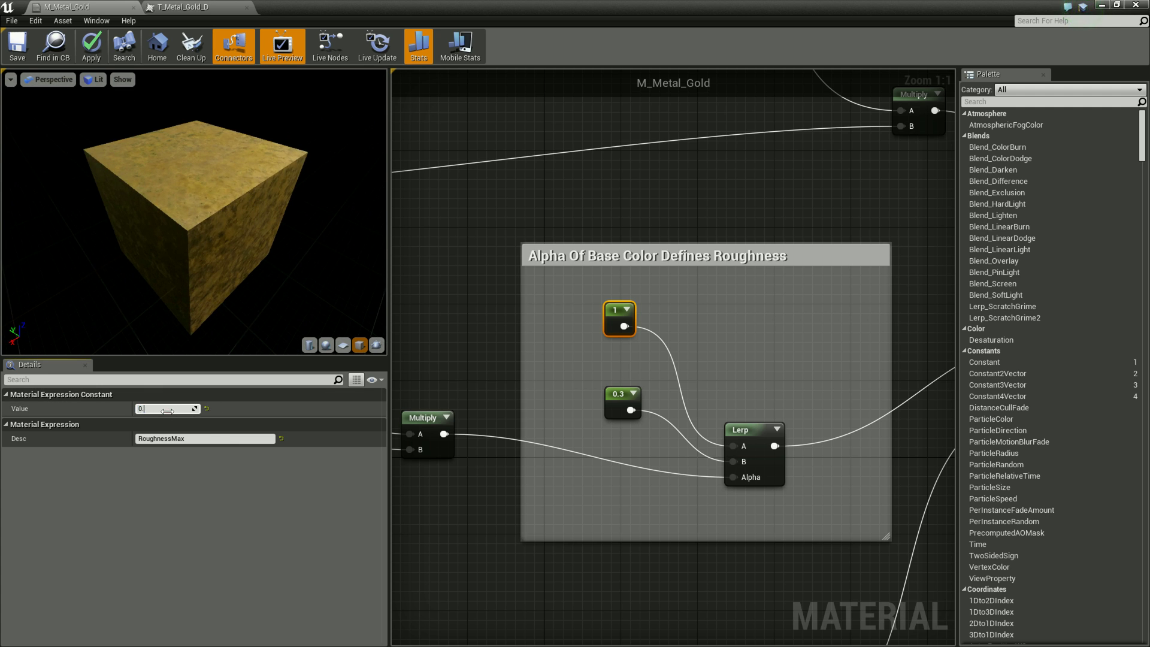
{"action": "key", "text": "Return"}
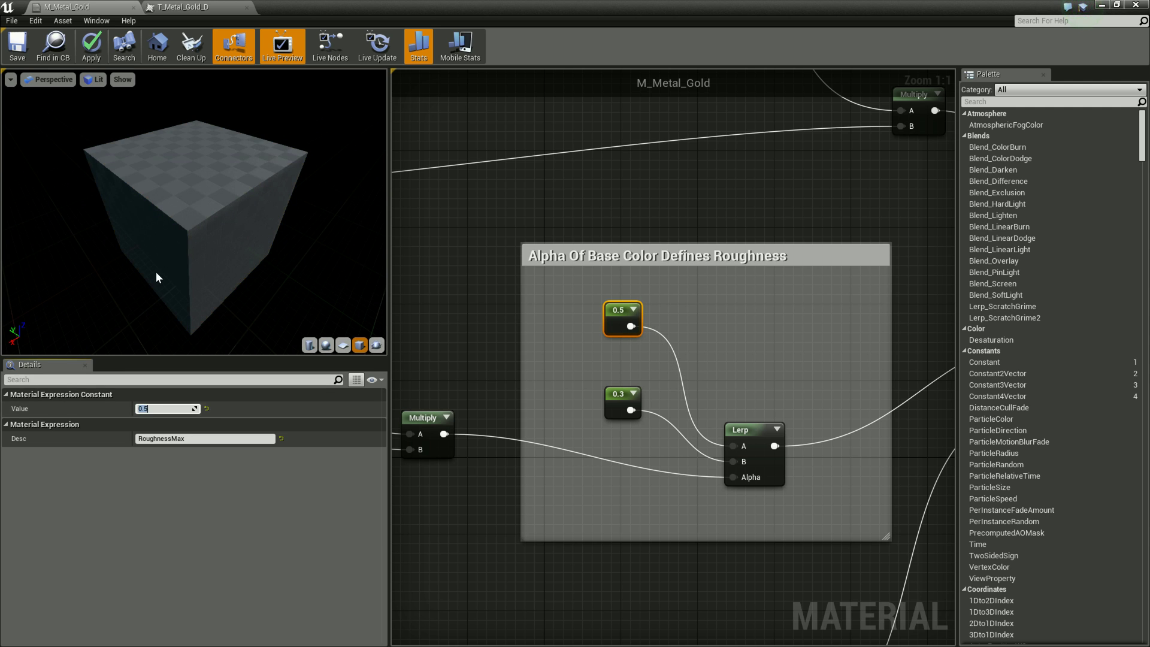
{"action": "scroll", "coordinate": [184, 182], "scroll_direction": "down", "scroll_amount": 2}
{"action": "scroll", "coordinate": [182, 186], "scroll_direction": "up", "scroll_amount": 1}
{"action": "scroll", "coordinate": [182, 188], "scroll_direction": "up", "scroll_amount": 3}
{"action": "scroll", "coordinate": [174, 192], "scroll_direction": "down", "scroll_amount": 3}
{"action": "scroll", "coordinate": [190, 203], "scroll_direction": "down", "scroll_amount": 2}
{"action": "scroll", "coordinate": [186, 229], "scroll_direction": "up", "scroll_amount": 4}
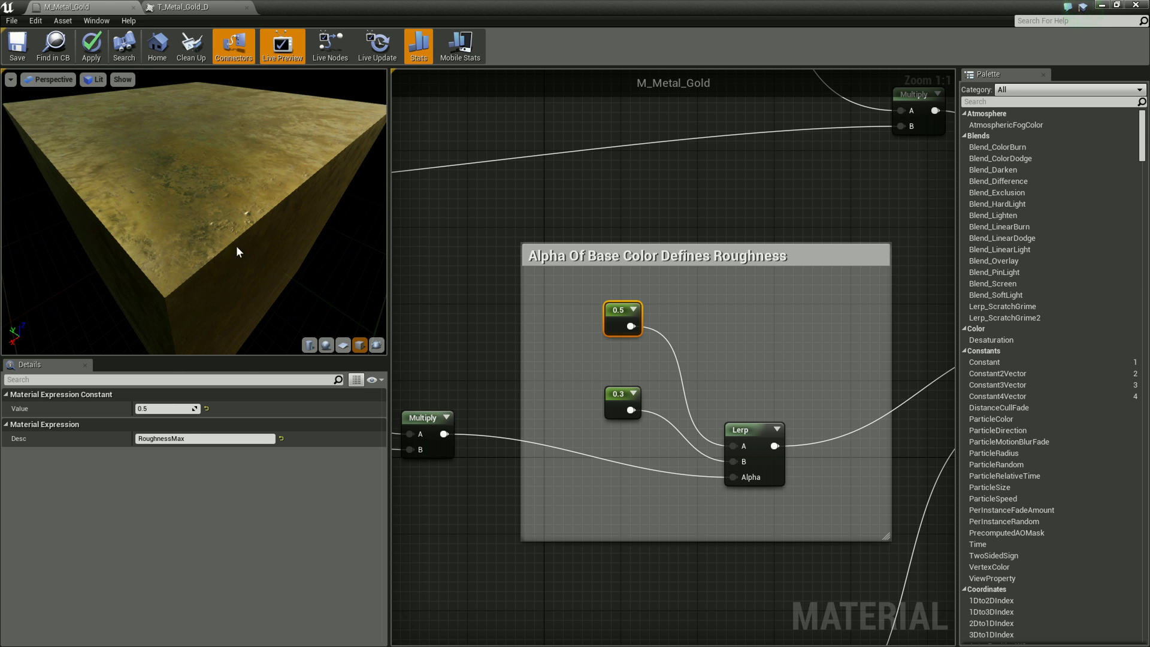
{"action": "right_click_drag", "start_coordinate": [459, 349], "coordinate": [519, 352]}
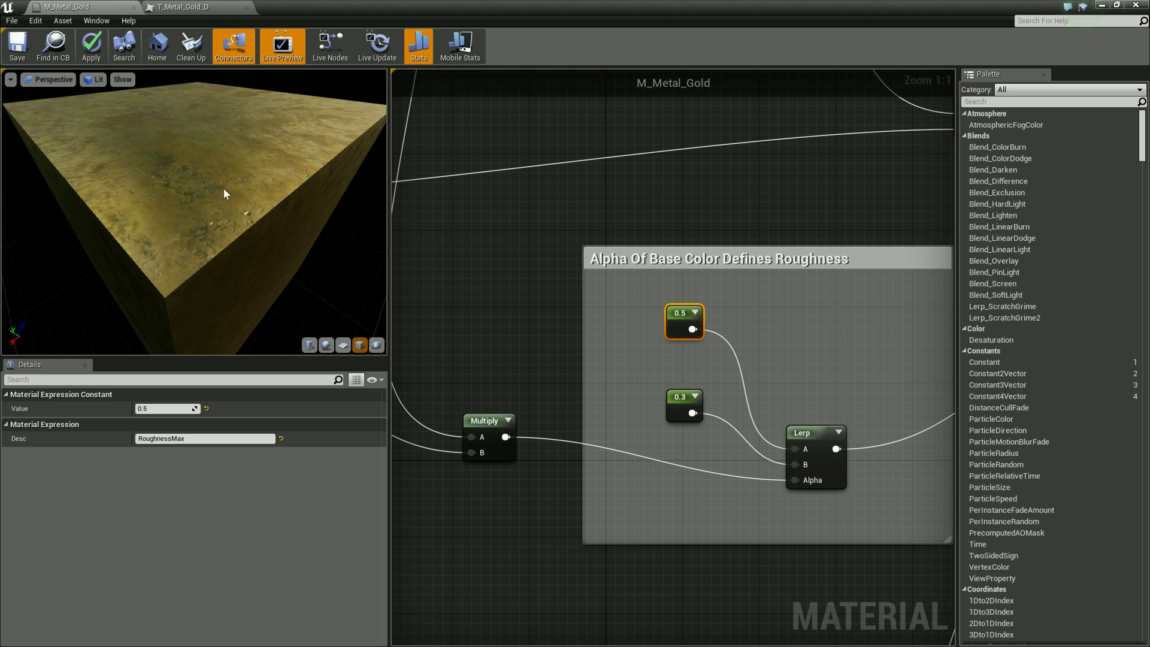
{"action": "left_click", "coordinate": [670, 410]}
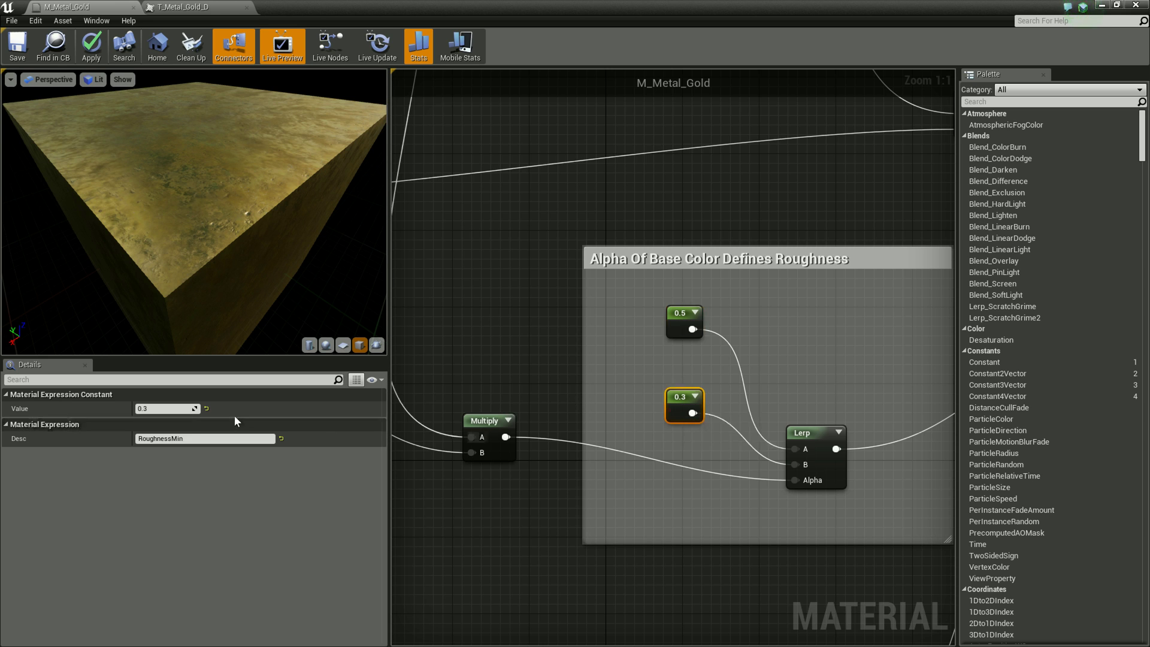
Set RoughnessMin to 0.01 and orbit the preview cube to inspect the gold surface
{"action": "left_click", "coordinate": [168, 407]}
{"action": "type", "text": "0."}
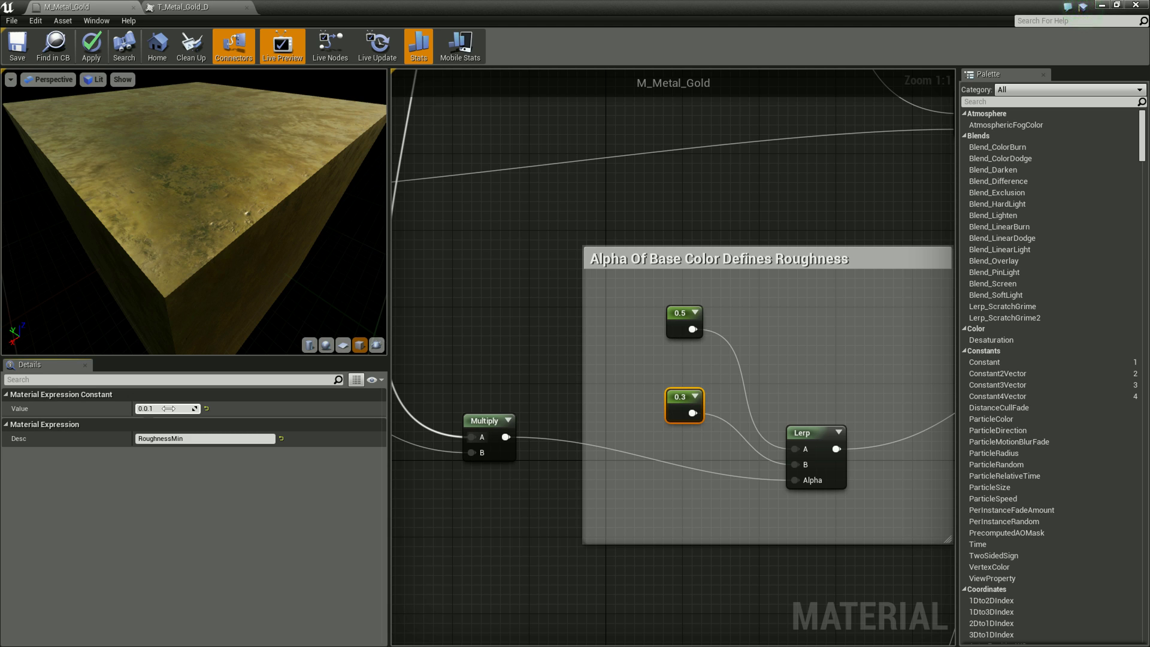
{"action": "type", "text": "1"}
{"action": "key", "text": "Return"}
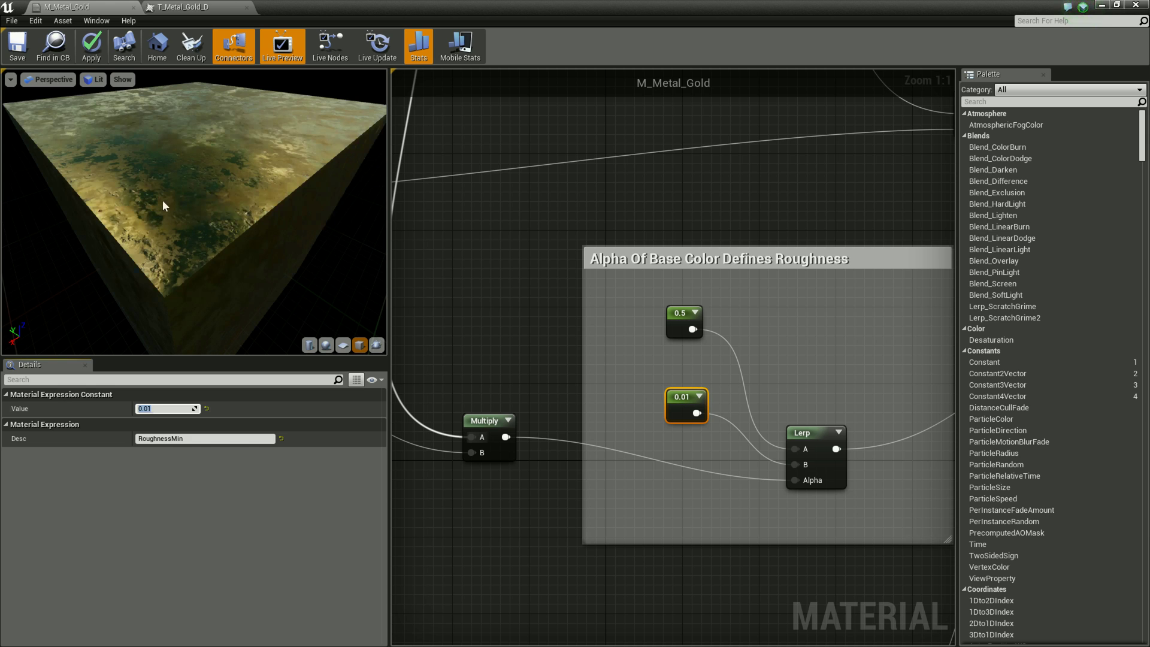
{"action": "mouse_move", "coordinate": [169, 208]}
{"action": "right_mouse_down"}
{"action": "mouse_move", "coordinate": [183, 234]}
{"action": "mouse_move", "coordinate": [178, 192]}
{"action": "right_mouse_up"}
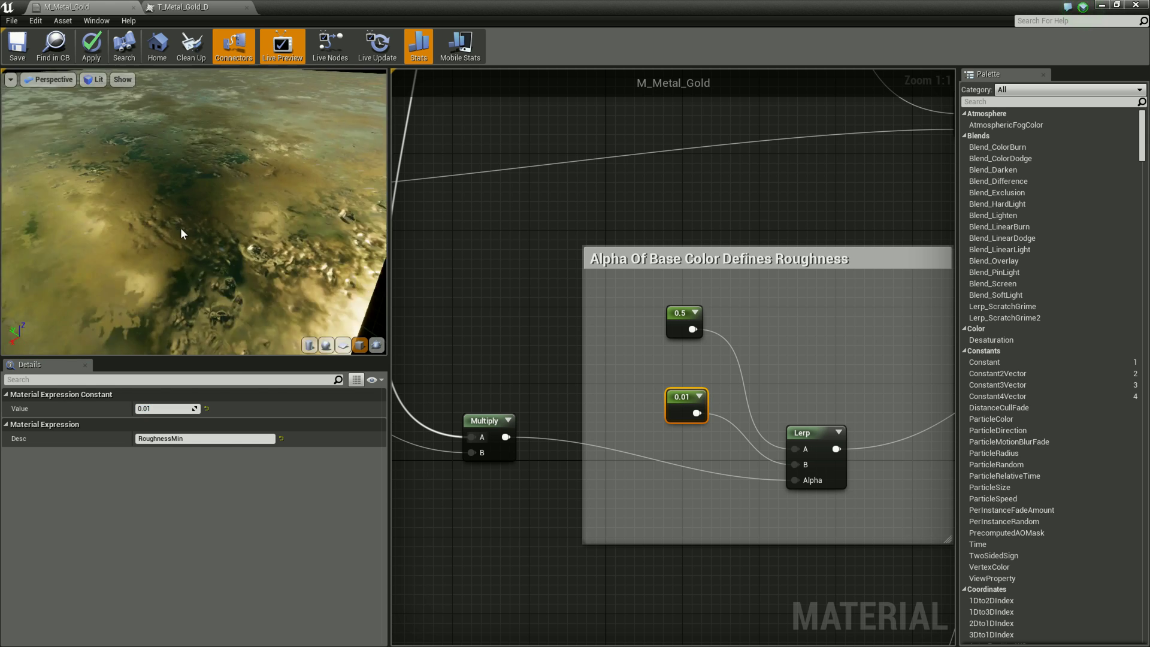
{"action": "left_click_drag", "start_coordinate": [209, 207], "coordinate": [204, 181]}
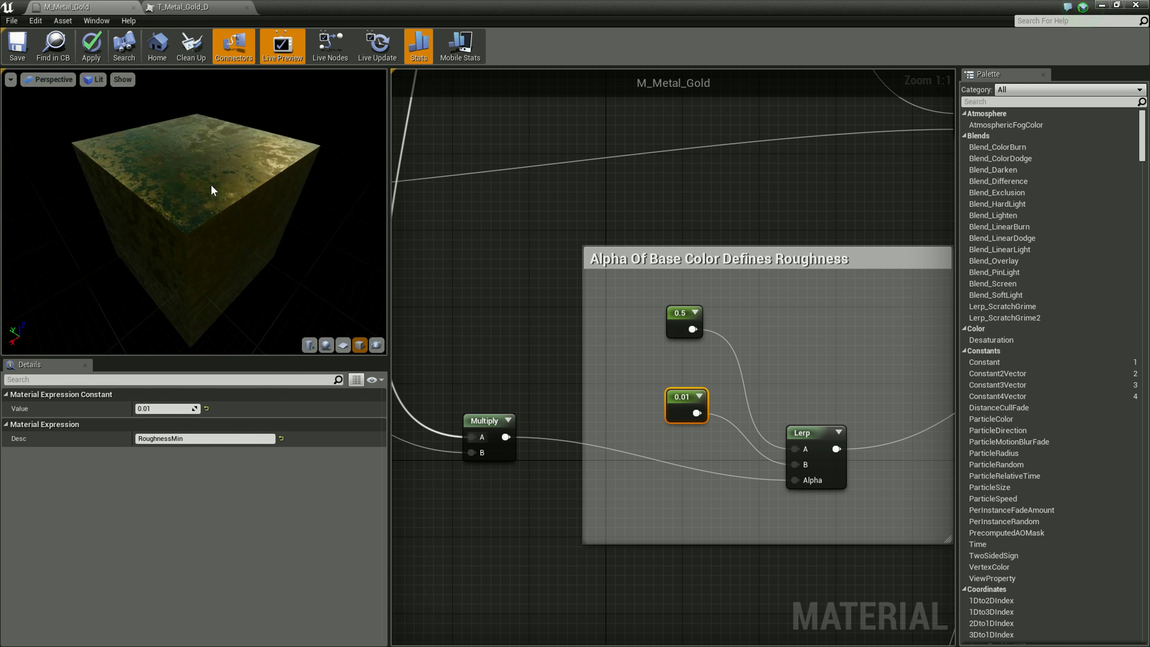
{"action": "right_click_drag", "start_coordinate": [205, 181], "coordinate": [212, 199]}
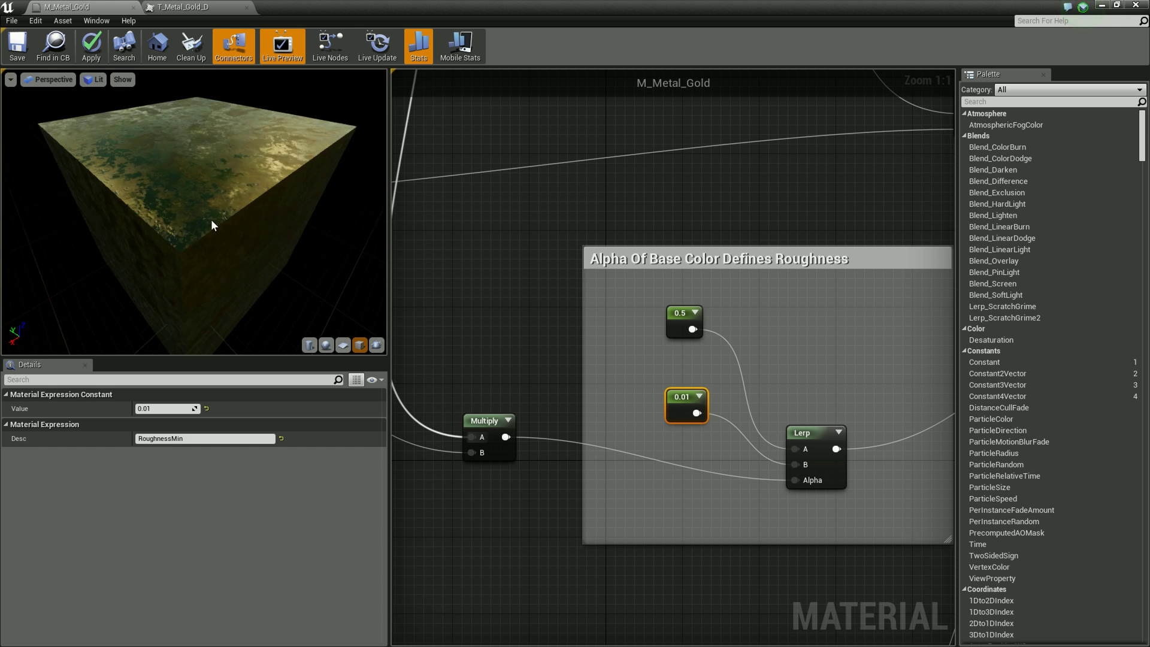
{"action": "right_click_drag", "start_coordinate": [211, 219], "coordinate": [211, 165]}
{"action": "scroll", "coordinate": [282, 127], "scroll_direction": "up", "scroll_amount": 3}
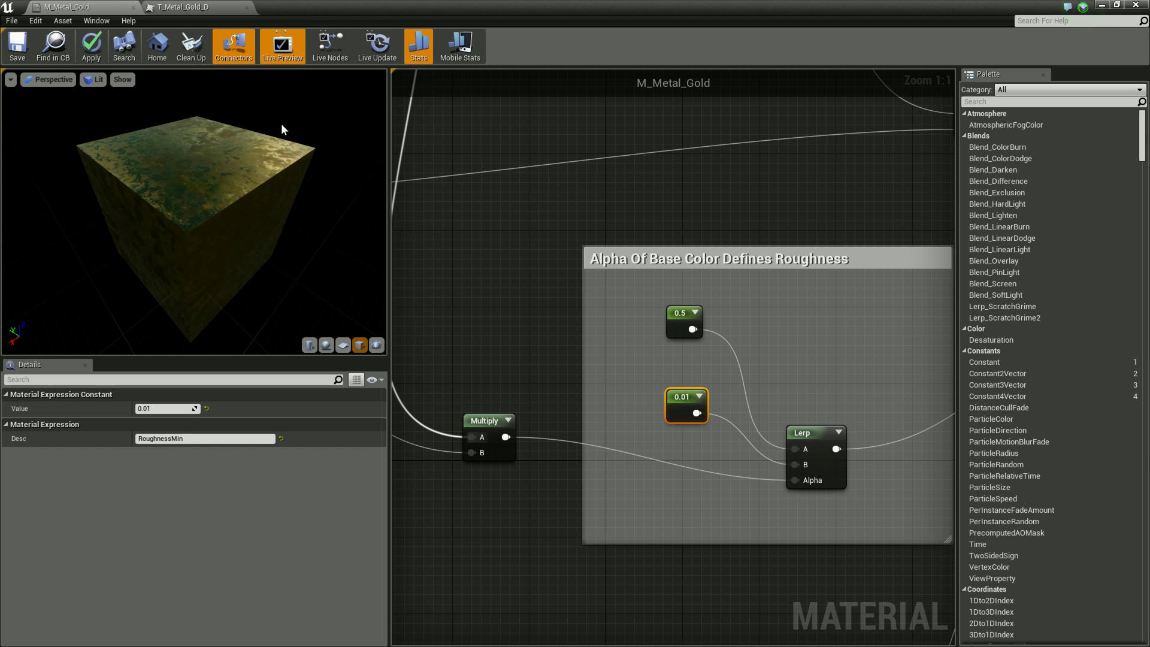
{"action": "left_click_drag", "start_coordinate": [233, 167], "coordinate": [242, 141]}
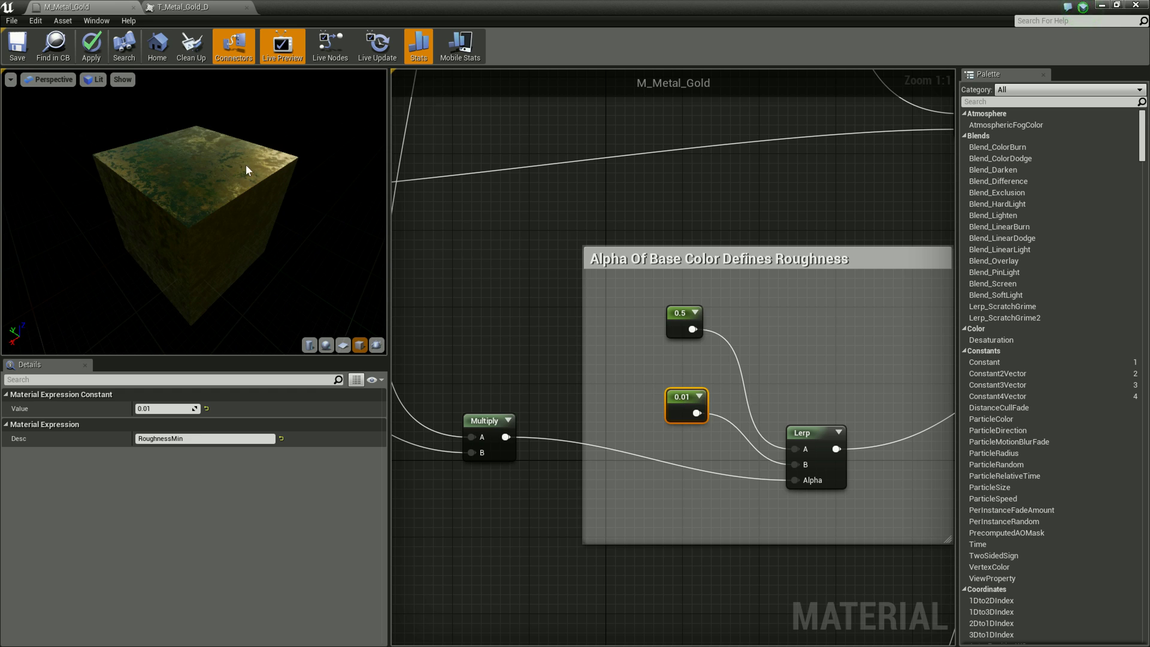
Restore the RoughnessMin constant to 0.3
{"action": "left_click", "coordinate": [164, 408]}
{"action": "type", "text": "0"}
{"action": "key", "text": "Return"}
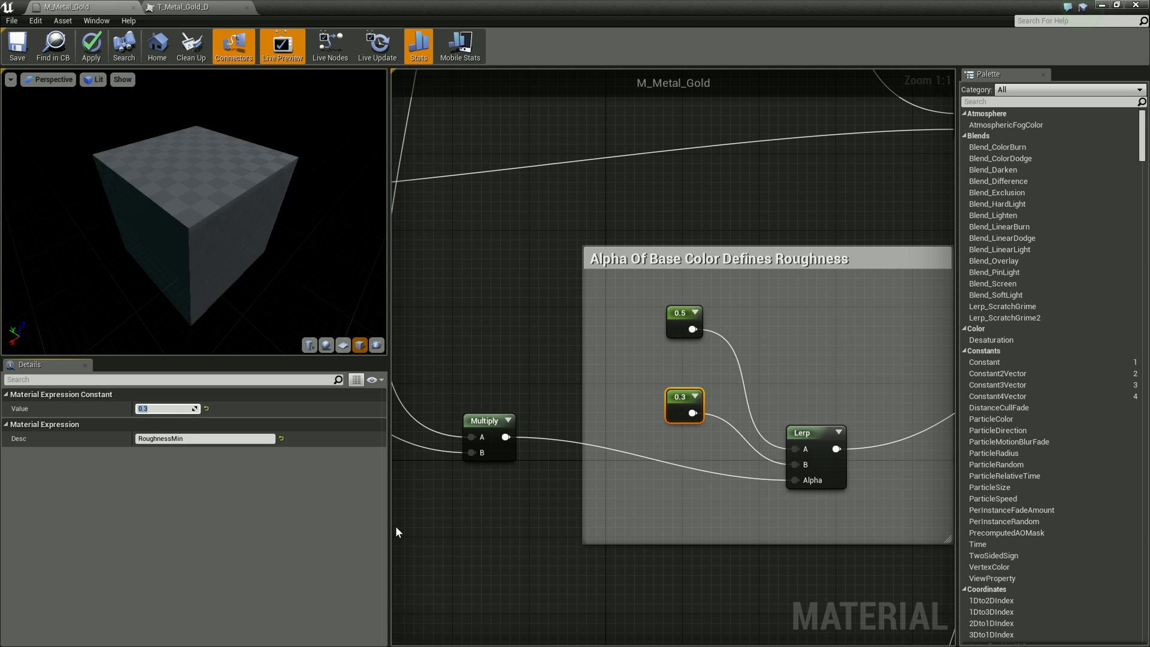
Set the RoughnessMax constant to 0.7, then settle on 0.6
{"action": "left_click", "coordinate": [677, 322]}
{"action": "left_click", "coordinate": [174, 409]}
{"action": "type", "text": "0.7"}
{"action": "key", "text": "Return"}
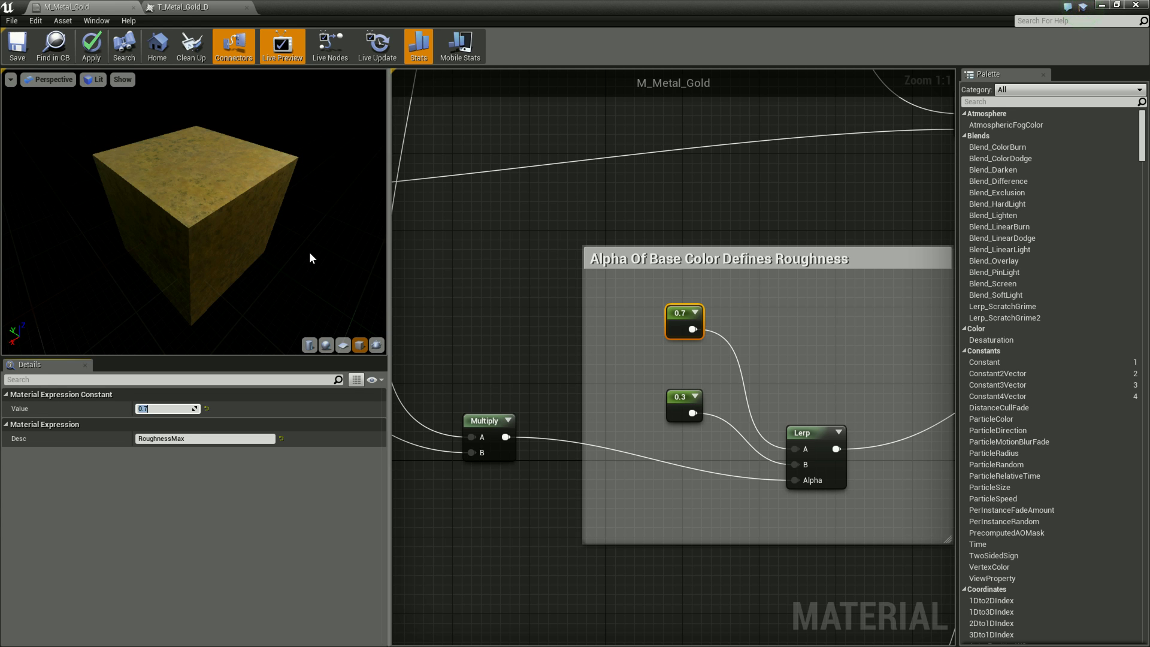
{"action": "type", "text": "0"}
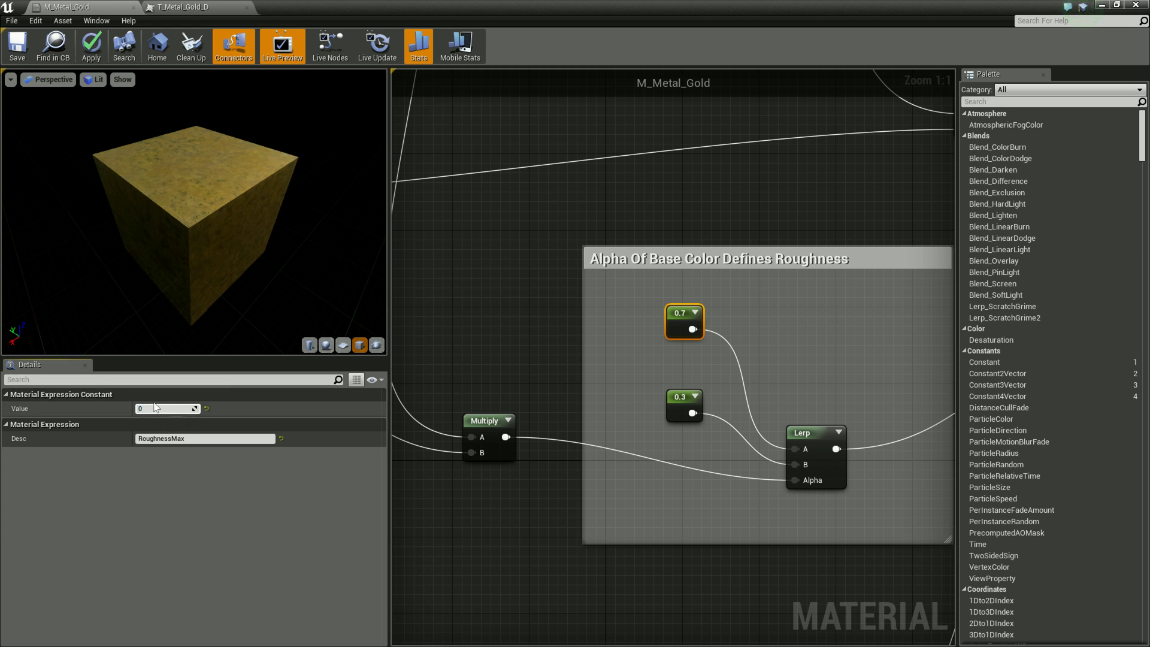
{"action": "type", "text": ".6"}
{"action": "key", "text": "Return"}
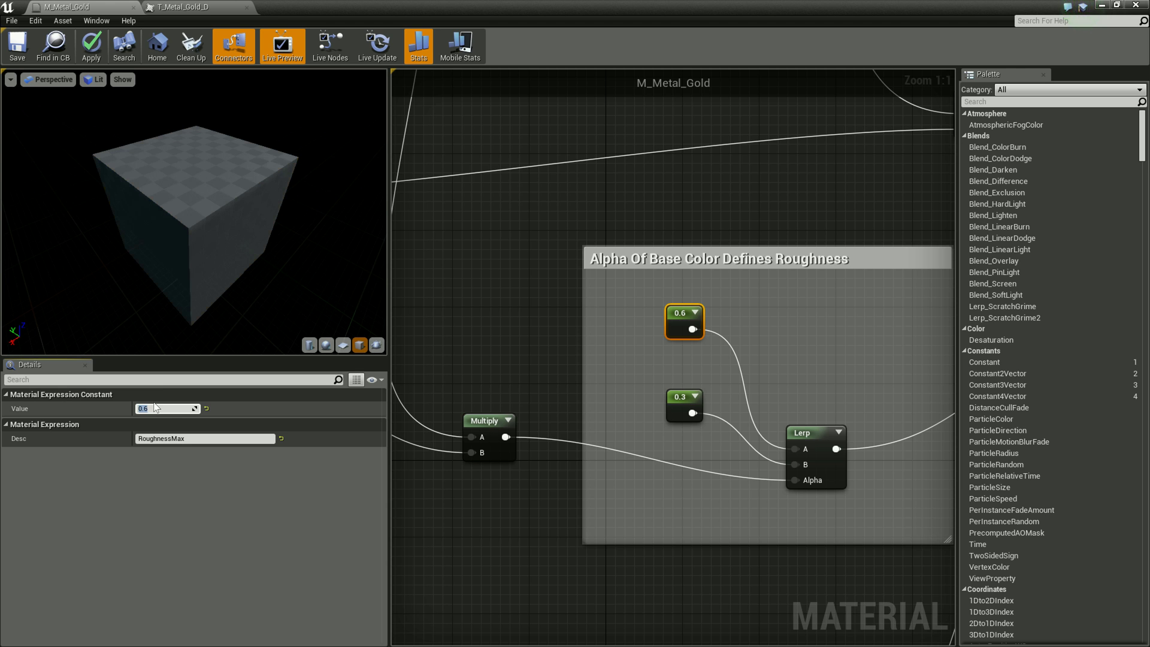
{"action": "right_click_drag", "start_coordinate": [522, 313], "coordinate": [694, 430]}
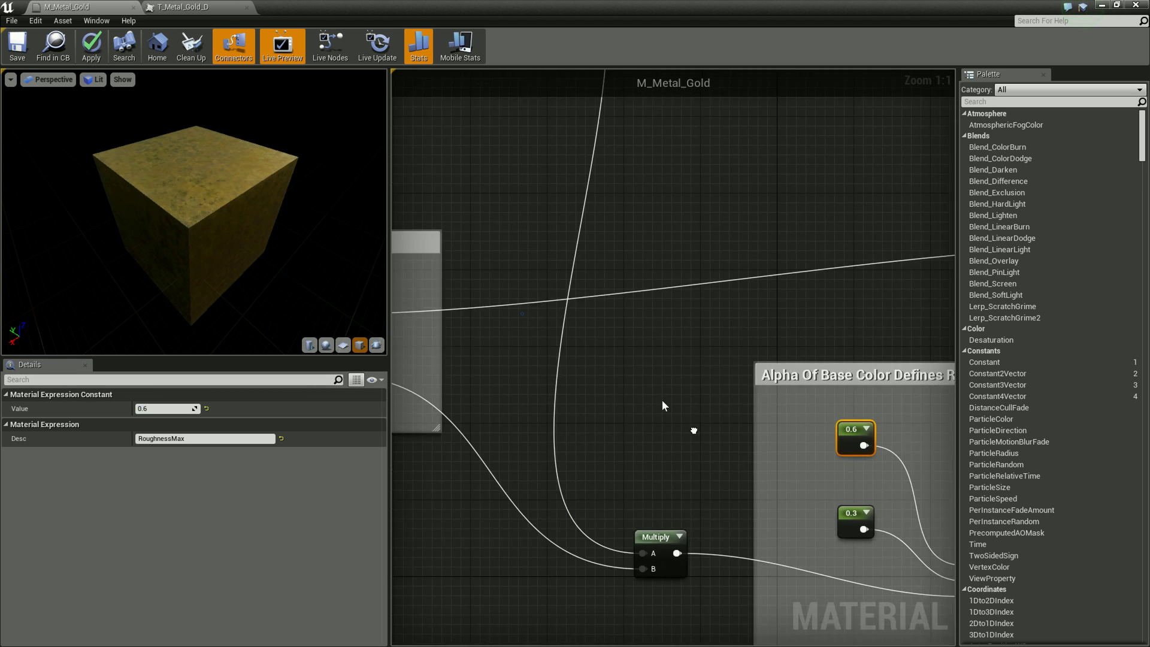
Pan the graph from the roughness group over to the Reduce Macro Contrast comment box
{"action": "scroll", "coordinate": [706, 353], "scroll_direction": "down", "scroll_amount": 6}
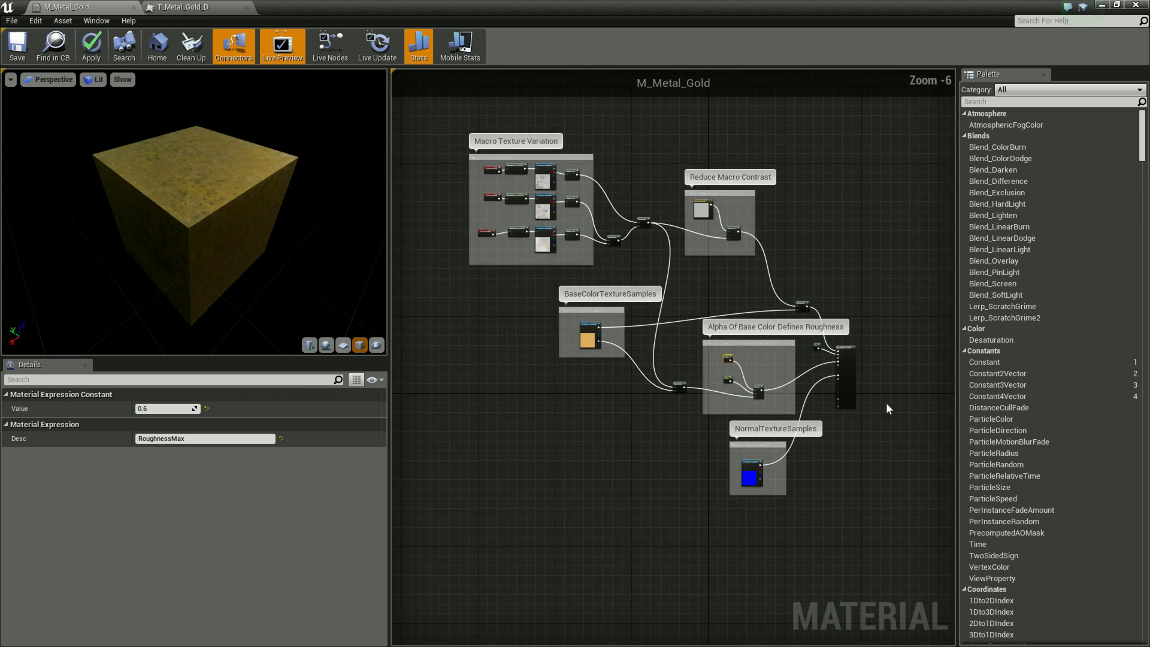
{"action": "scroll", "coordinate": [863, 385], "scroll_direction": "up", "scroll_amount": 4}
{"action": "right_click_drag", "start_coordinate": [538, 257], "coordinate": [806, 329]}
{"action": "mouse_move", "coordinate": [606, 205]}
{"action": "right_mouse_down"}
{"action": "mouse_move", "coordinate": [717, 342]}
{"action": "mouse_move", "coordinate": [760, 322]}
{"action": "right_mouse_up"}
{"action": "mouse_move", "coordinate": [674, 256]}
{"action": "right_mouse_down"}
{"action": "mouse_move", "coordinate": [788, 300]}
{"action": "mouse_move", "coordinate": [782, 188]}
{"action": "right_mouse_up"}
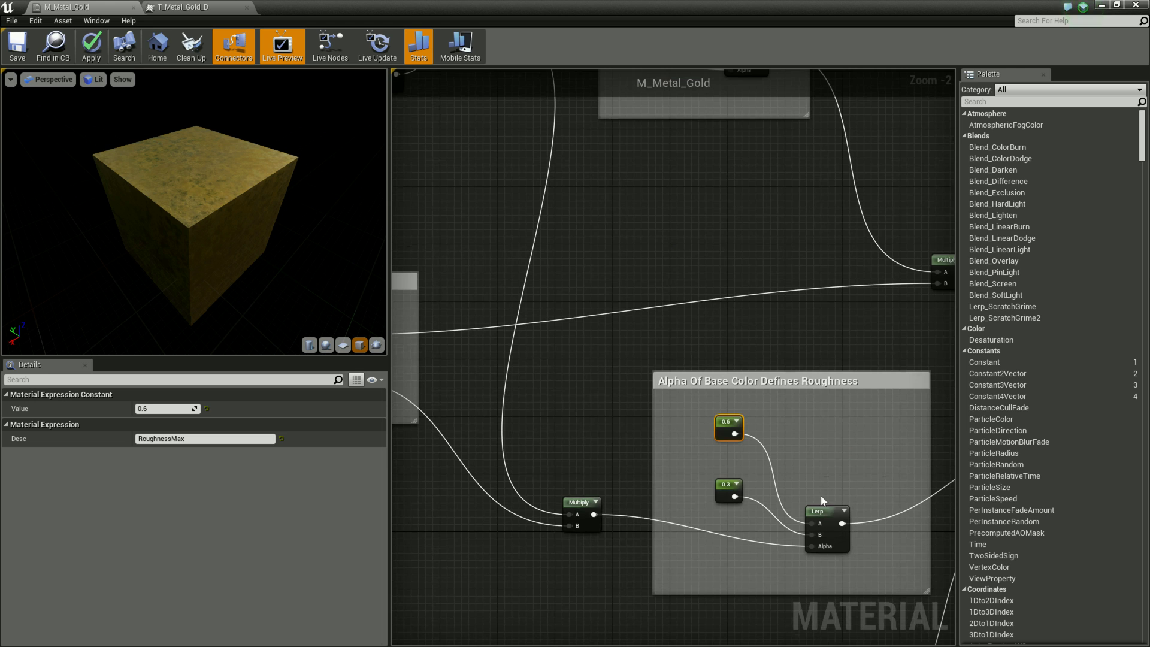
{"action": "right_click_drag", "start_coordinate": [804, 282], "coordinate": [608, 300]}
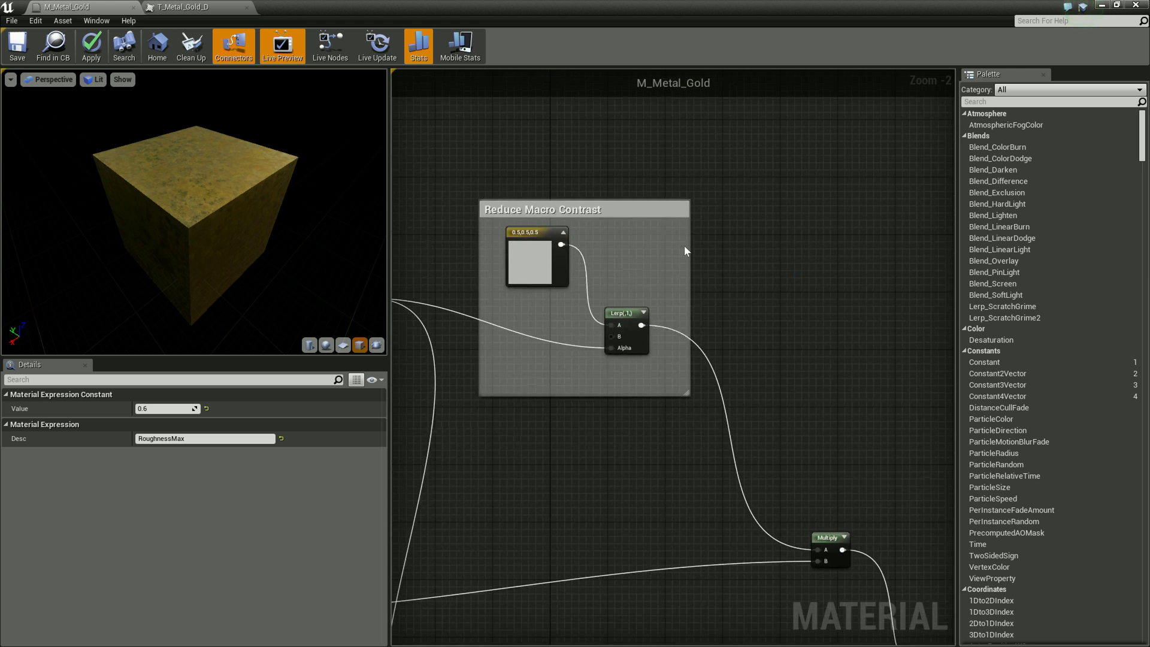
Read the Details of the 0.5,0.5,0.5 Constant3Vector and the Lerp in Reduce Macro Contrast
{"action": "right_click_drag", "start_coordinate": [895, 531], "coordinate": [737, 381]}
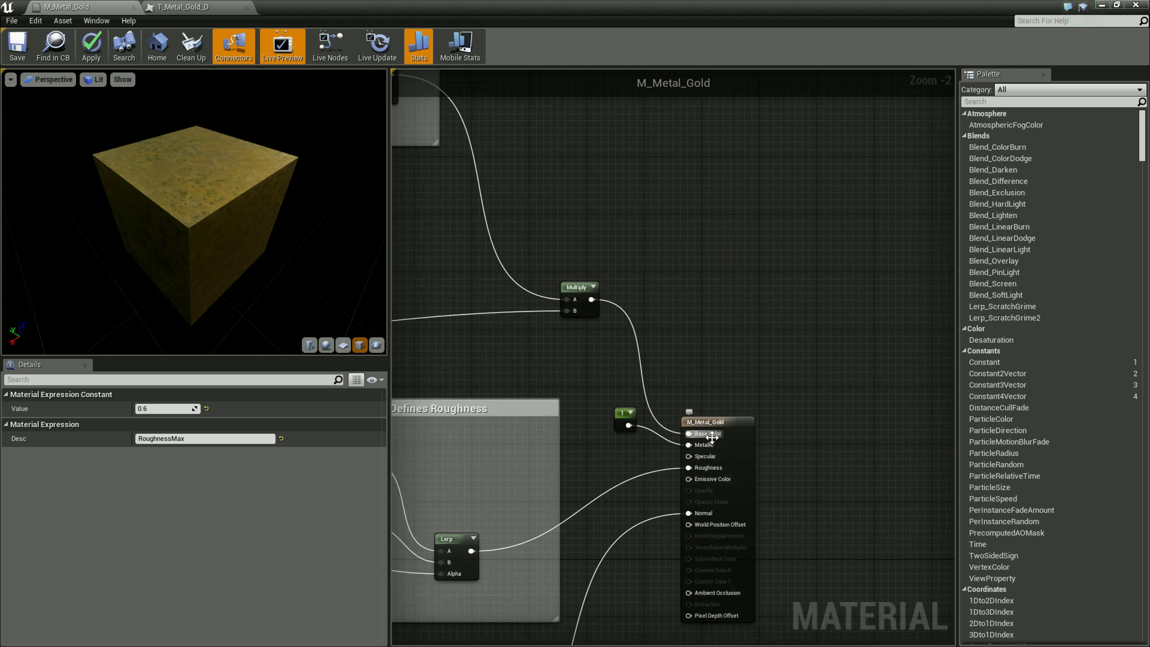
{"action": "mouse_move", "coordinate": [651, 371]}
{"action": "right_mouse_down"}
{"action": "mouse_move", "coordinate": [830, 390]}
{"action": "mouse_move", "coordinate": [640, 403]}
{"action": "mouse_move", "coordinate": [741, 443]}
{"action": "mouse_move", "coordinate": [828, 415]}
{"action": "right_mouse_up"}
{"action": "scroll", "coordinate": [843, 294], "scroll_direction": "up", "scroll_amount": 2}
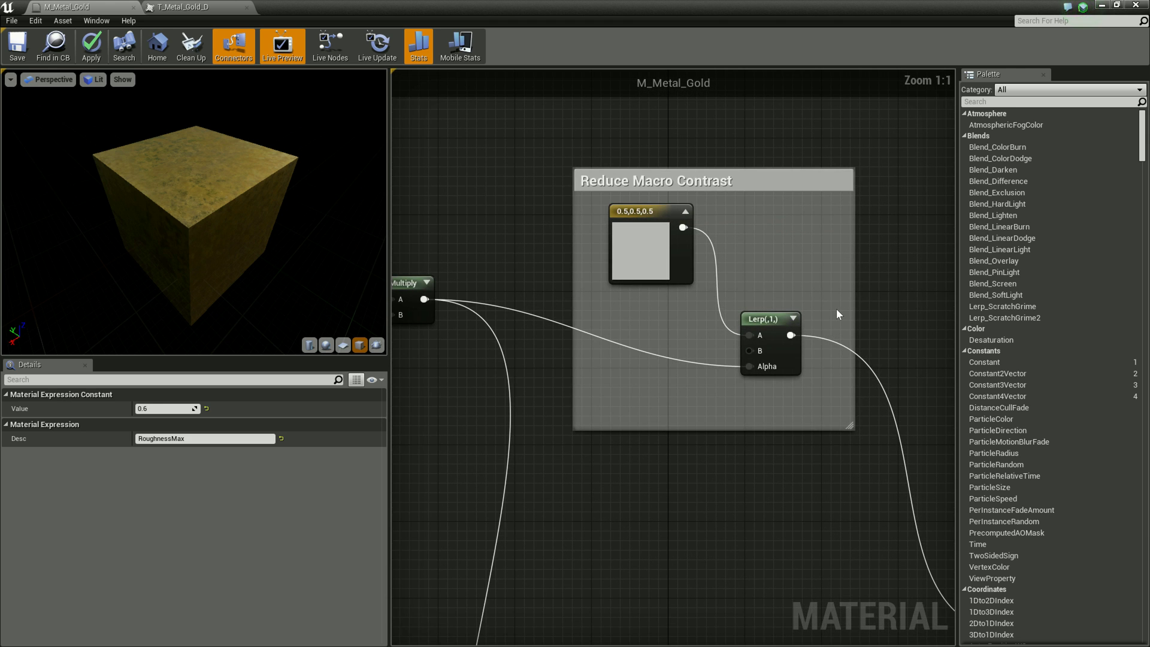
{"action": "left_click", "coordinate": [634, 235]}
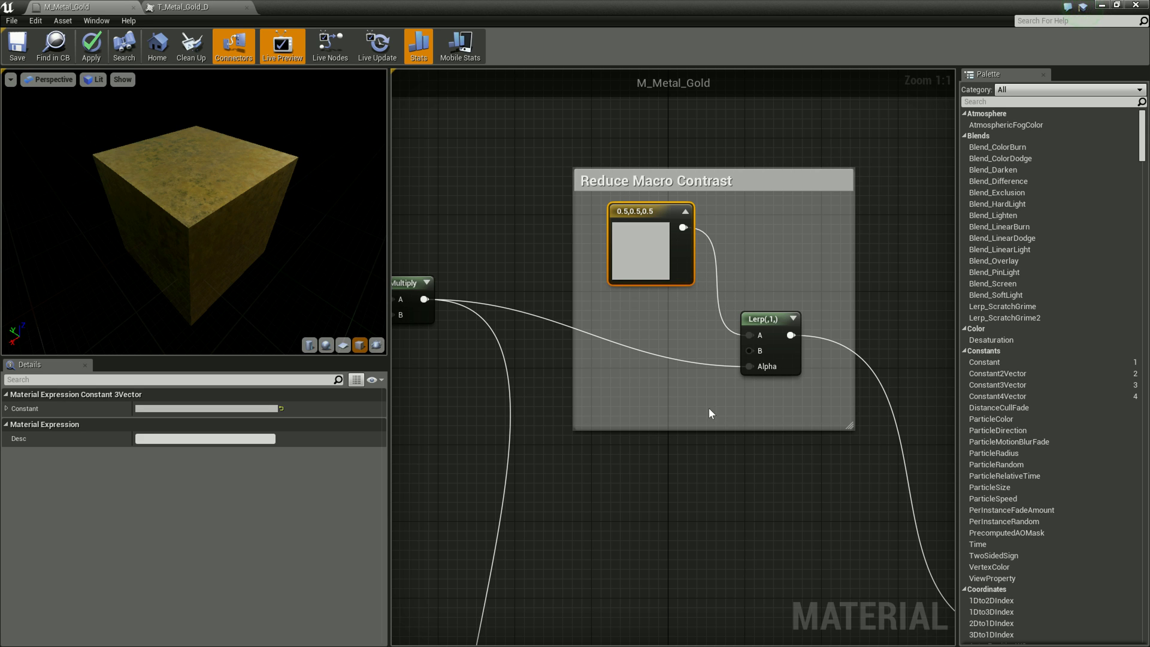
{"action": "left_click", "coordinate": [775, 371]}
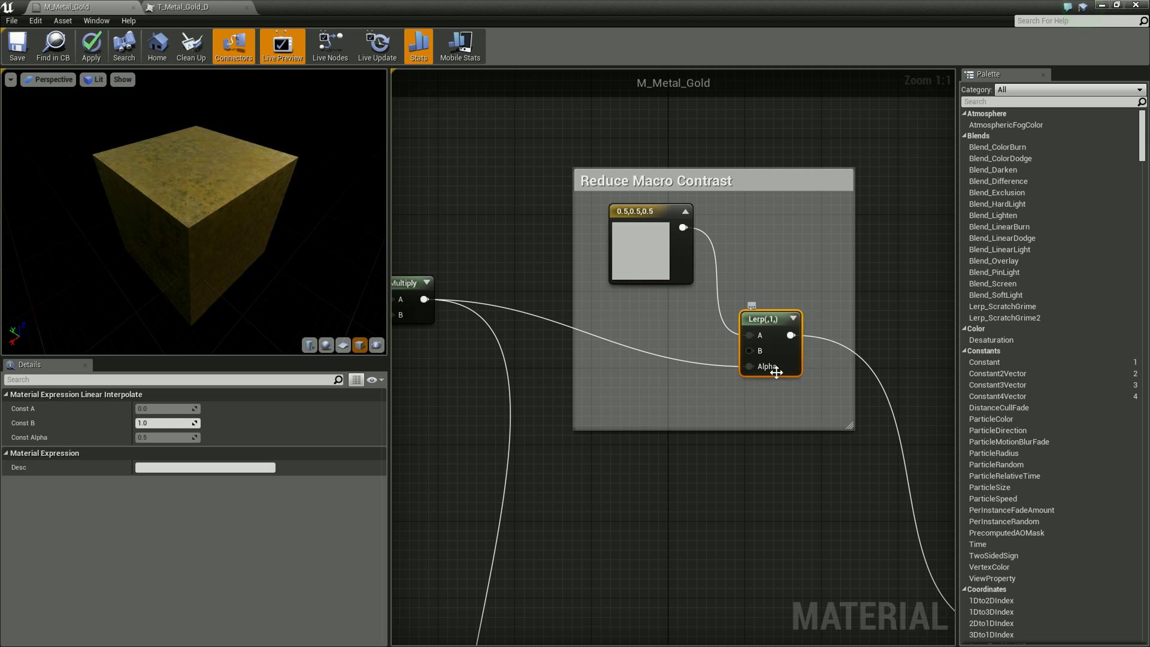
Recheck the 0.5,0.5,0.5 constant, then pan over to the Macro Texture Variation group
{"action": "right_click_drag", "start_coordinate": [542, 397], "coordinate": [577, 399]}
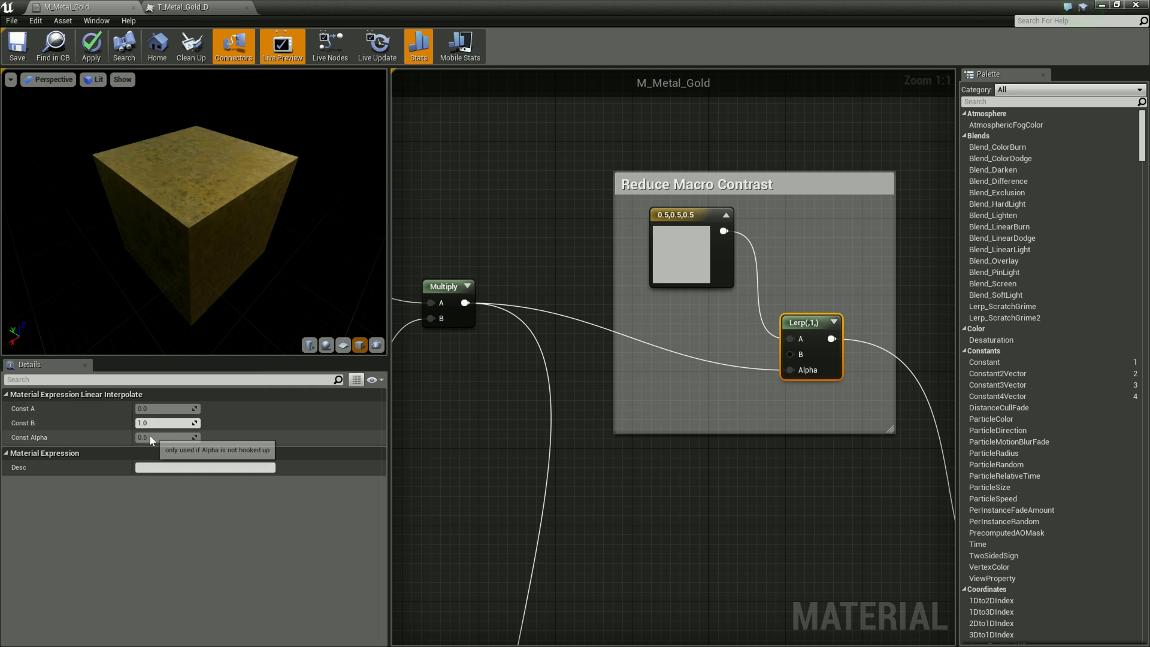
{"action": "left_click", "coordinate": [670, 243]}
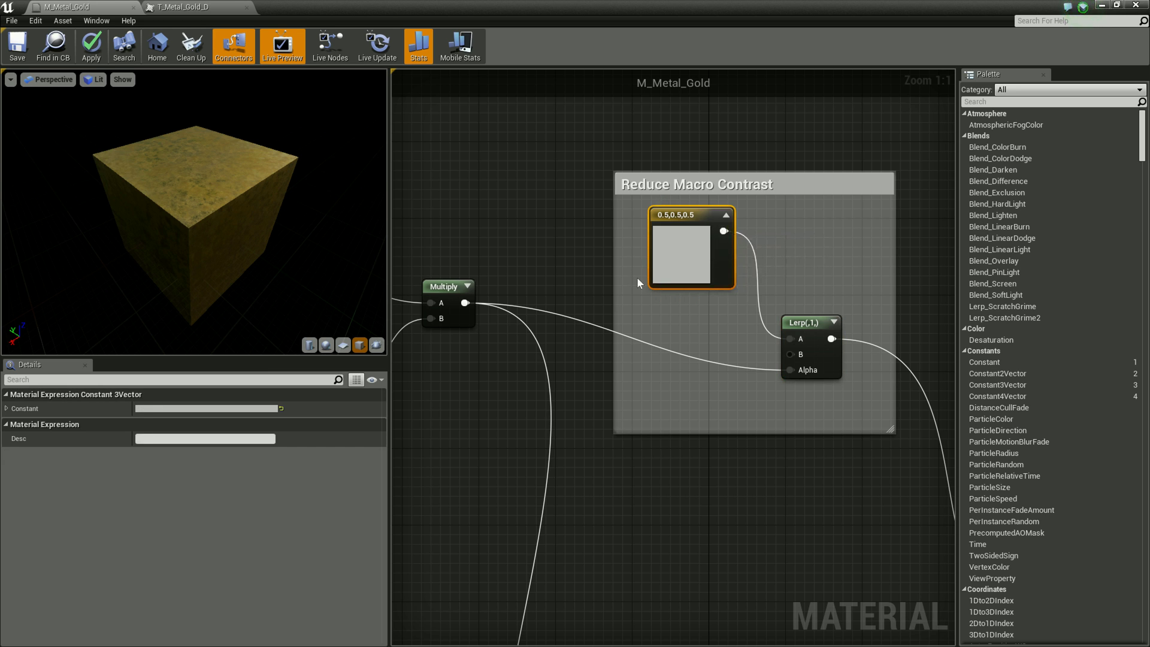
{"action": "right_click_drag", "start_coordinate": [592, 452], "coordinate": [801, 480]}
{"action": "mouse_move", "coordinate": [633, 469]}
{"action": "right_mouse_down"}
{"action": "mouse_move", "coordinate": [768, 481]}
{"action": "mouse_move", "coordinate": [584, 428]}
{"action": "mouse_move", "coordinate": [880, 357]}
{"action": "right_mouse_up"}
{"action": "right_click_drag", "start_coordinate": [736, 311], "coordinate": [846, 350]}
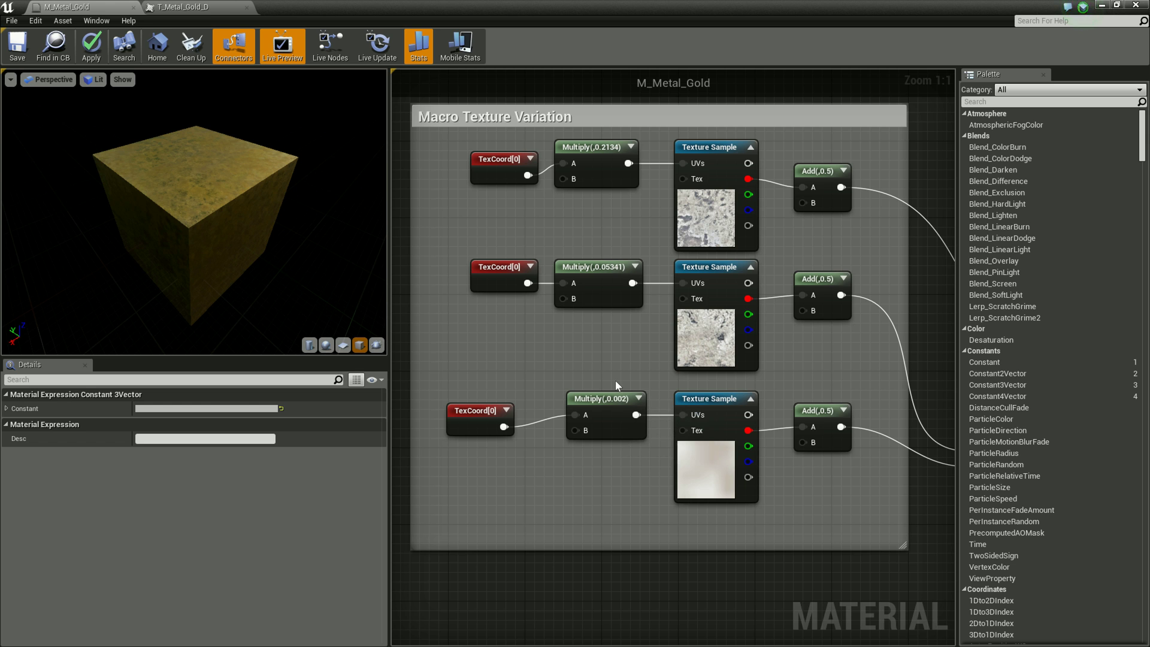
{"action": "scroll", "coordinate": [613, 379], "scroll_direction": "down", "scroll_amount": 3}
{"action": "right_click_drag", "start_coordinate": [838, 448], "coordinate": [702, 394]}
{"action": "scroll", "coordinate": [462, 349], "scroll_direction": "up", "scroll_amount": 2}
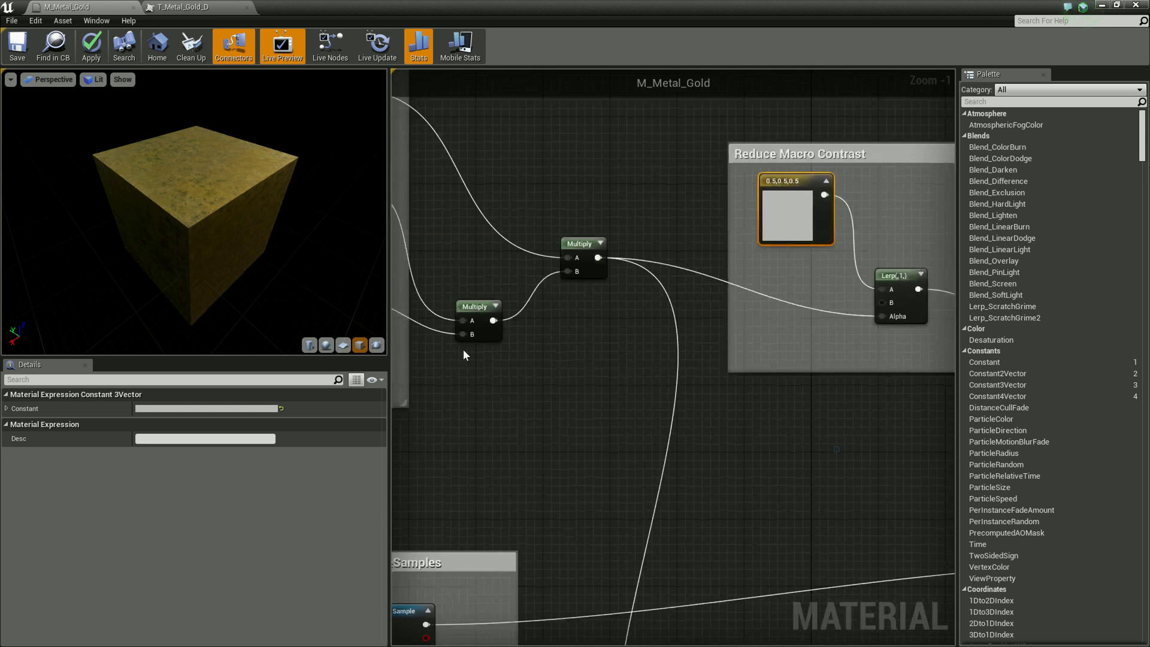
{"action": "right_click_drag", "start_coordinate": [546, 457], "coordinate": [801, 449]}
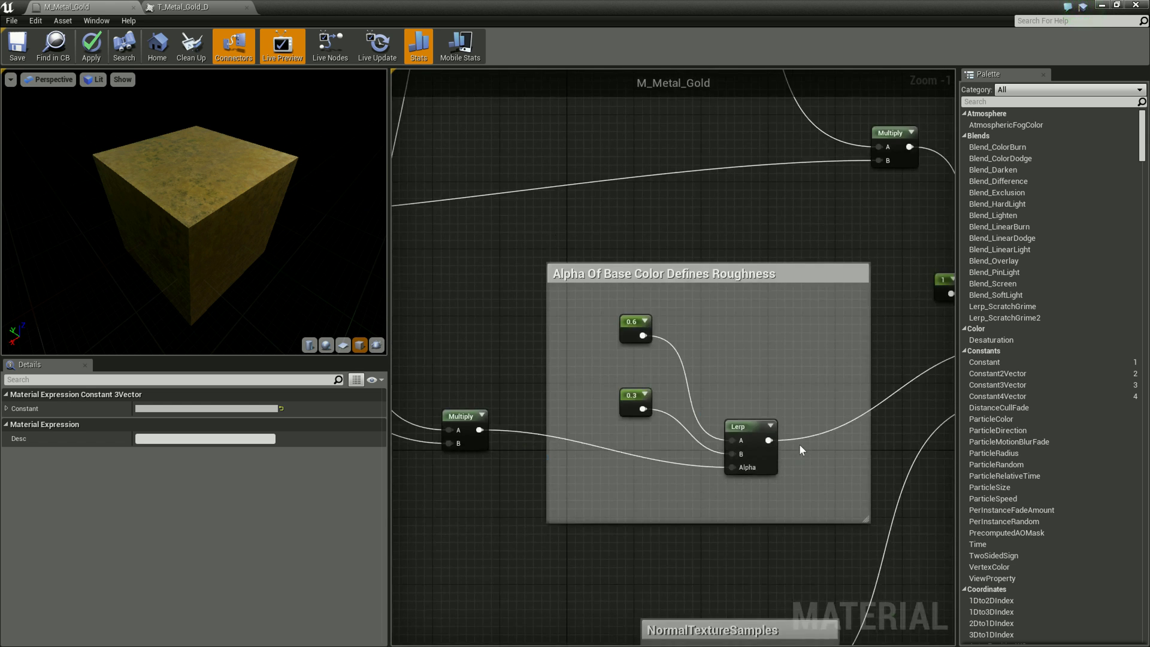
{"action": "right_click_drag", "start_coordinate": [613, 200], "coordinate": [720, 400]}
{"action": "right_click_drag", "start_coordinate": [710, 116], "coordinate": [866, 296]}
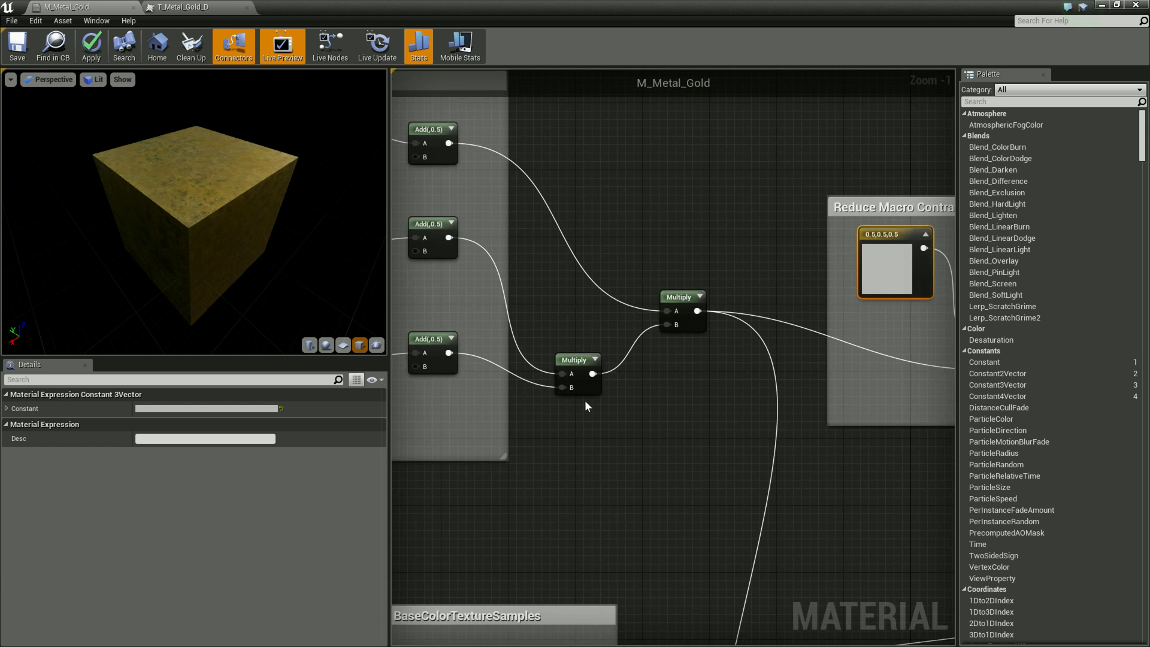
{"action": "right_click_drag", "start_coordinate": [584, 400], "coordinate": [925, 455]}
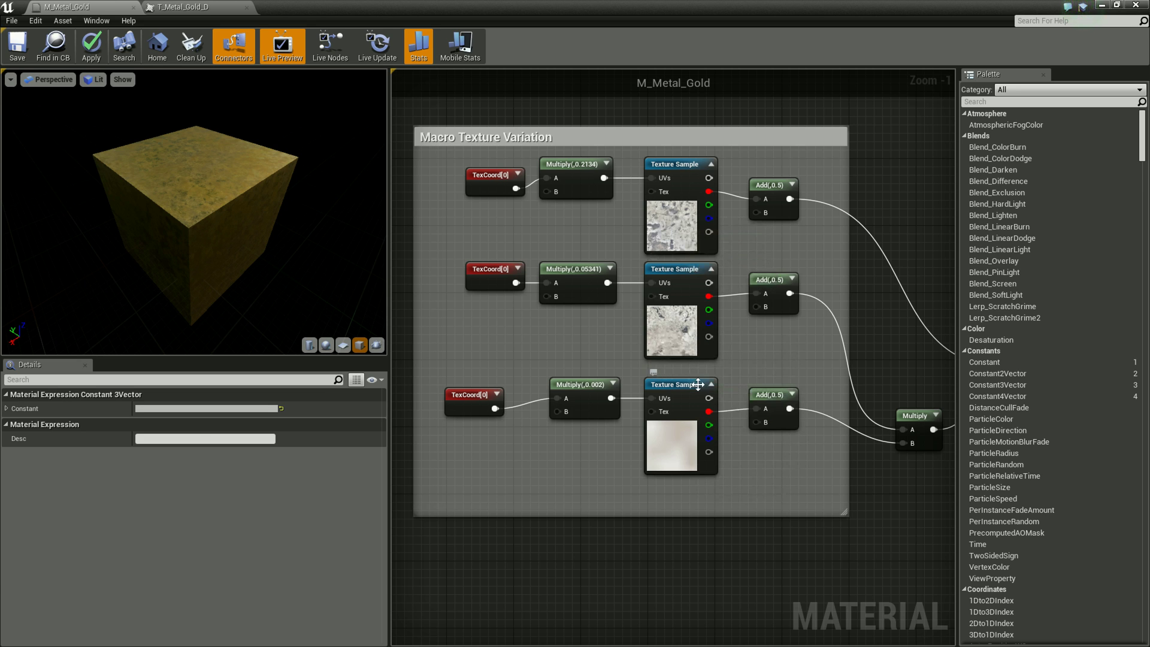
{"action": "left_click", "coordinate": [681, 248]}
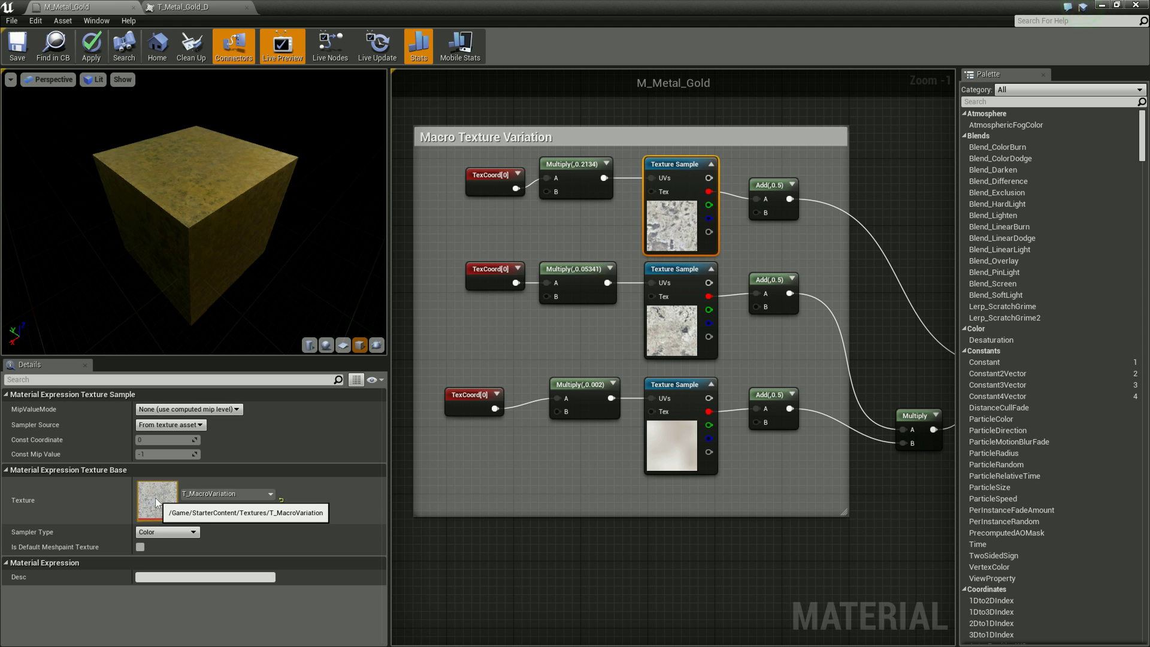
{"action": "left_click", "coordinate": [663, 329]}
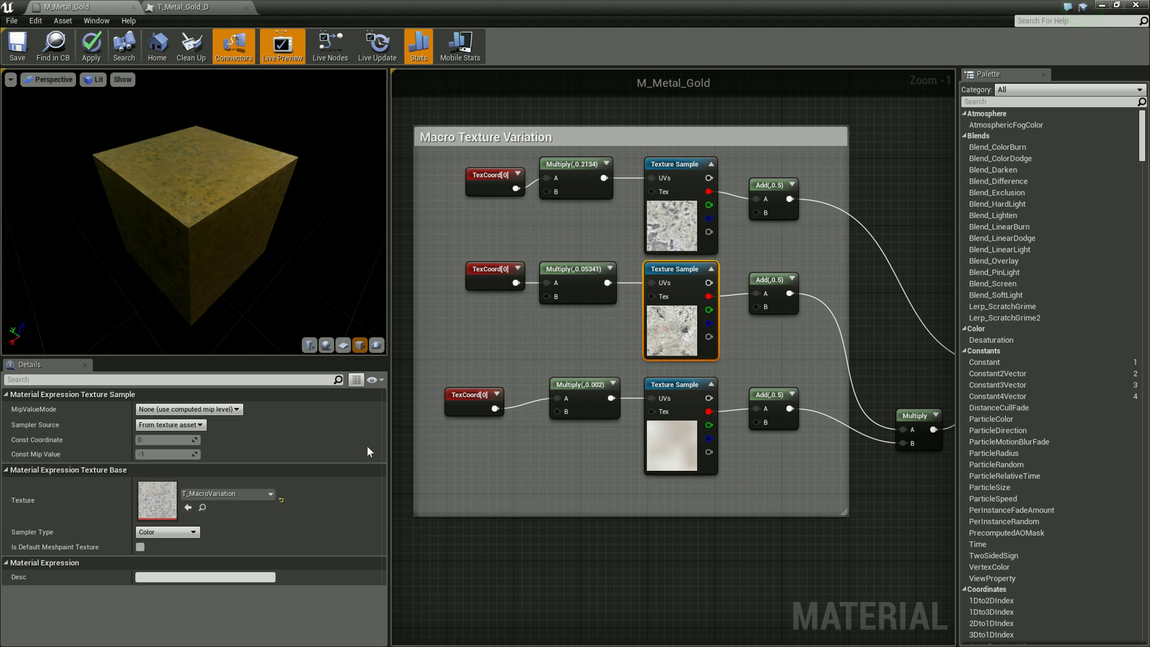
{"action": "left_click", "coordinate": [675, 454]}
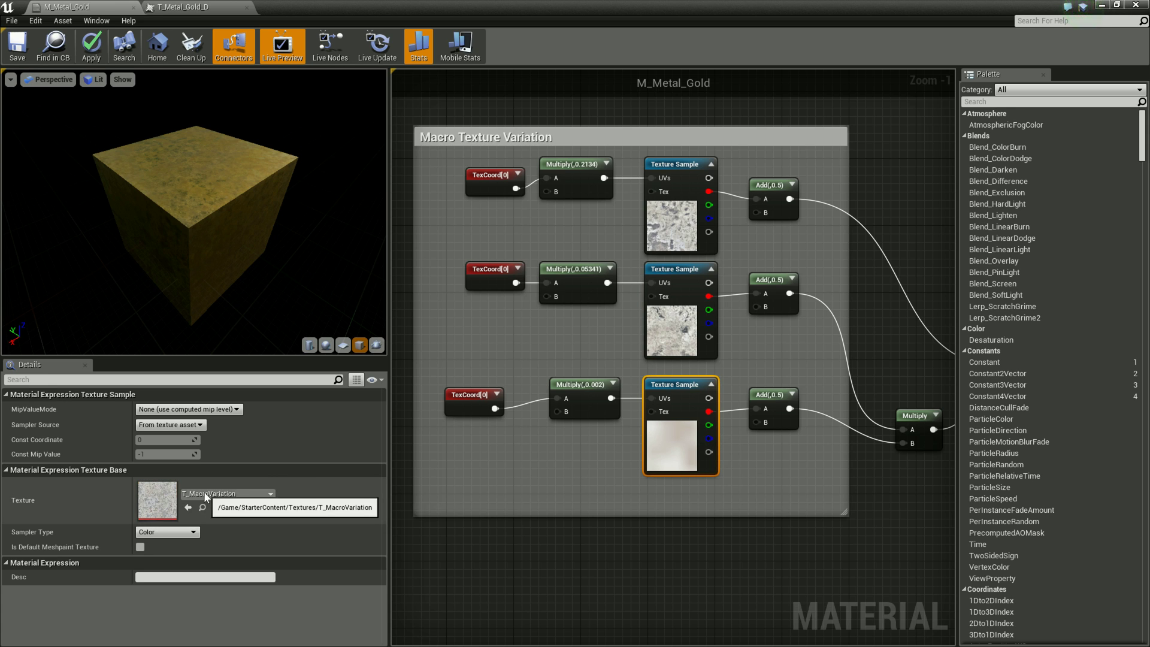
{"action": "left_click", "coordinate": [675, 344]}
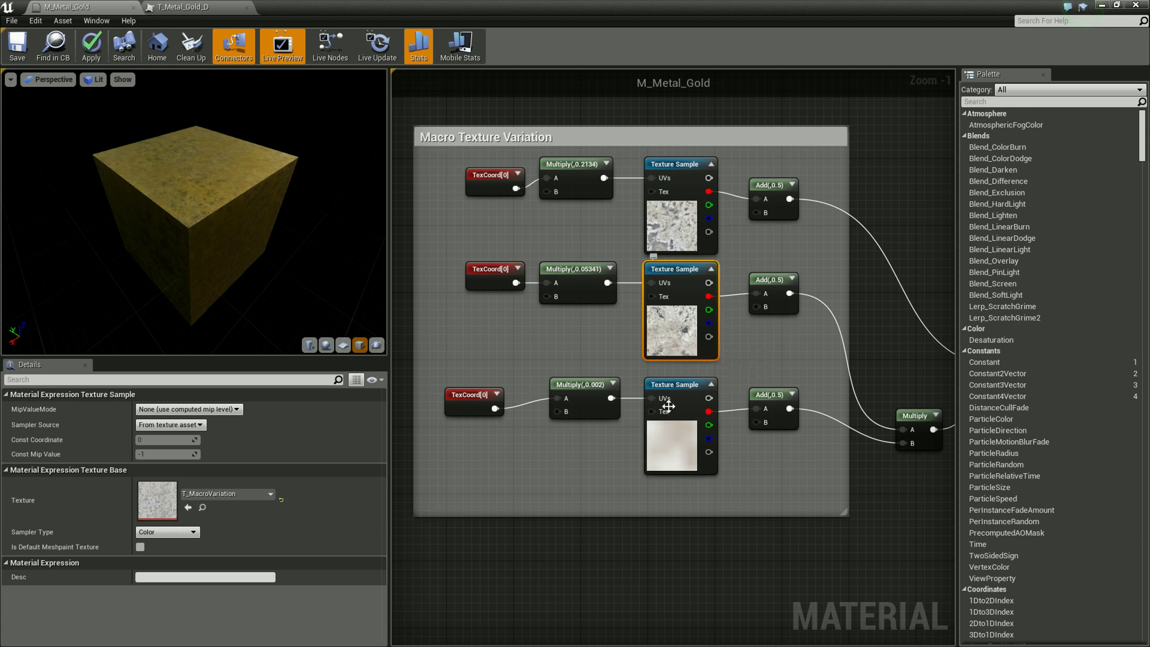
{"action": "left_click", "coordinate": [665, 446]}
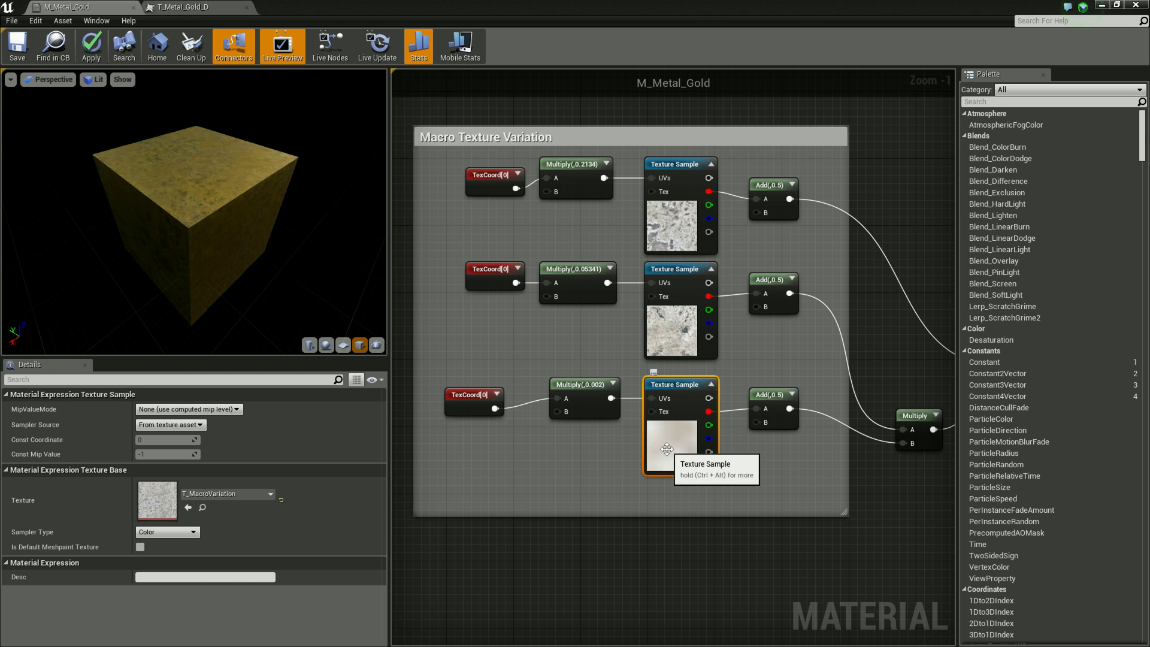
{"action": "double_click", "coordinate": [157, 499]}
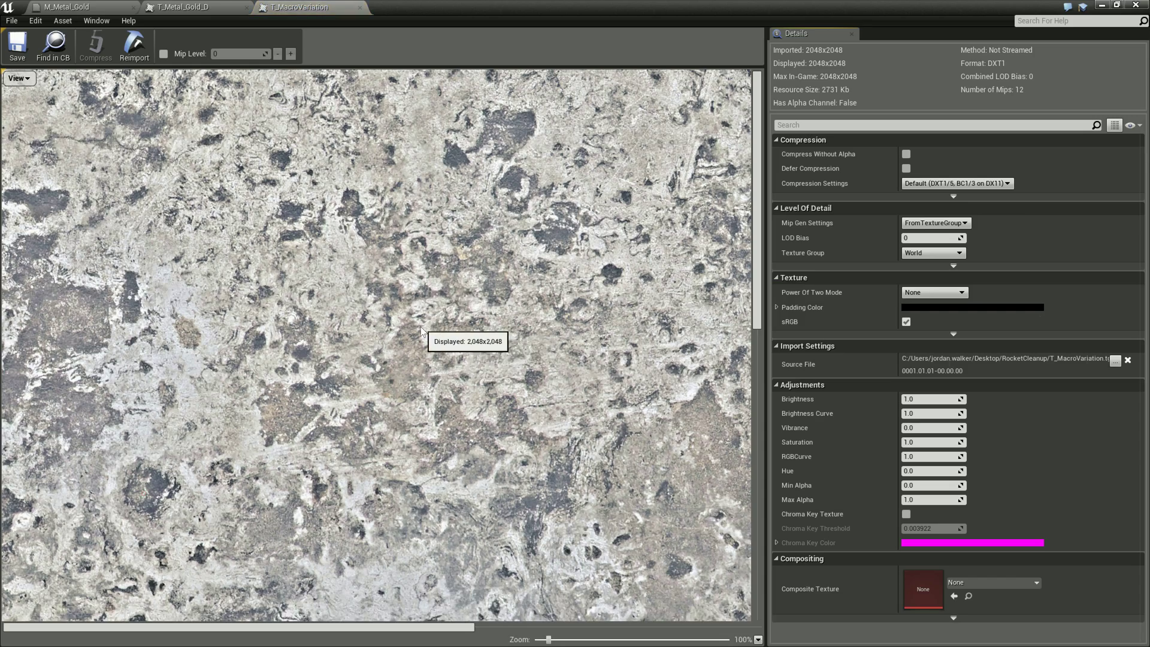
Close the T_Metal_Gold_D tab and reopen T_MacroVariation from the Macro Texture Variation group
{"action": "scroll", "coordinate": [419, 299], "scroll_direction": "down", "scroll_amount": 6}
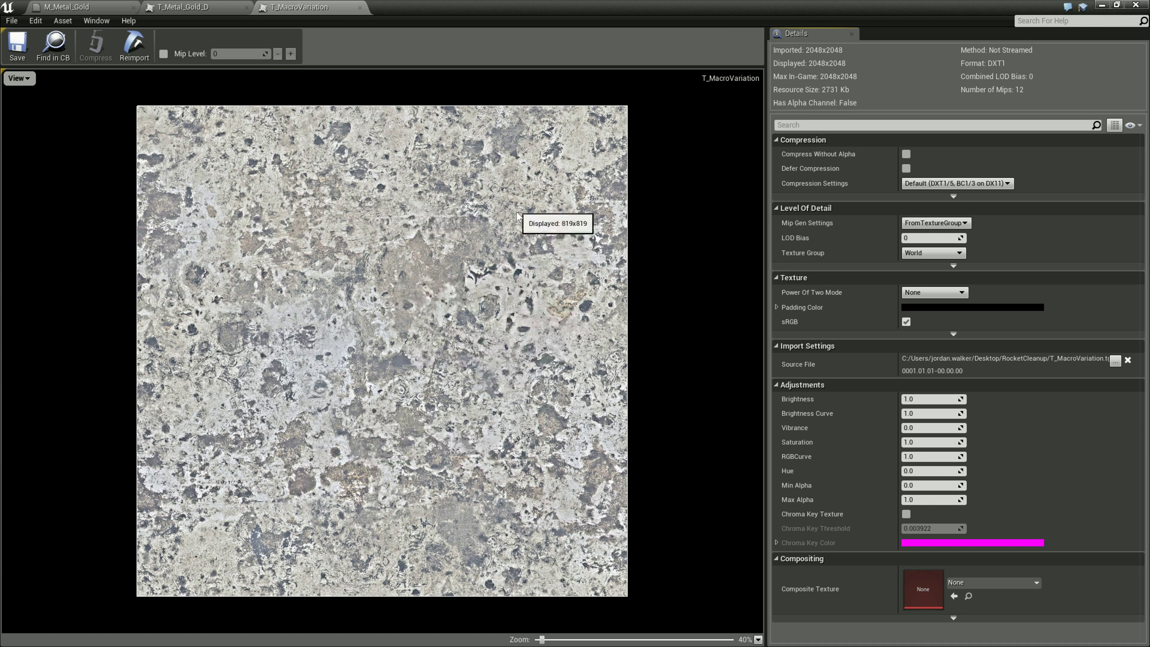
{"action": "left_click", "coordinate": [246, 8]}
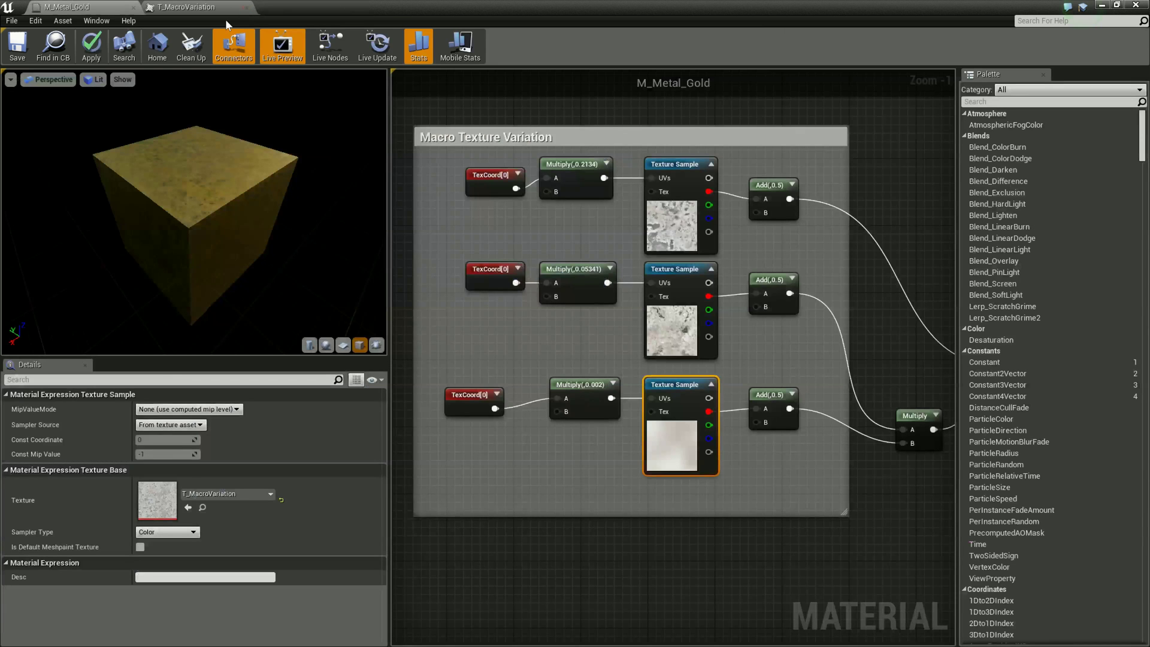
{"action": "mouse_move", "coordinate": [832, 548]}
{"action": "right_mouse_down"}
{"action": "mouse_move", "coordinate": [508, 249]}
{"action": "mouse_move", "coordinate": [791, 279]}
{"action": "mouse_move", "coordinate": [952, 575]}
{"action": "right_mouse_up"}
{"action": "mouse_move", "coordinate": [179, 149]}
{"action": "left_mouse_down"}
{"action": "mouse_move", "coordinate": [195, 219]}
{"action": "mouse_move", "coordinate": [189, 192]}
{"action": "mouse_move", "coordinate": [182, 221]}
{"action": "mouse_move", "coordinate": [151, 234]}
{"action": "mouse_move", "coordinate": [95, 213]}
{"action": "mouse_move", "coordinate": [184, 150]}
{"action": "mouse_move", "coordinate": [235, 182]}
{"action": "mouse_move", "coordinate": [200, 194]}
{"action": "mouse_move", "coordinate": [183, 219]}
{"action": "left_mouse_up"}
{"action": "right_click_drag", "start_coordinate": [578, 427], "coordinate": [680, 479]}
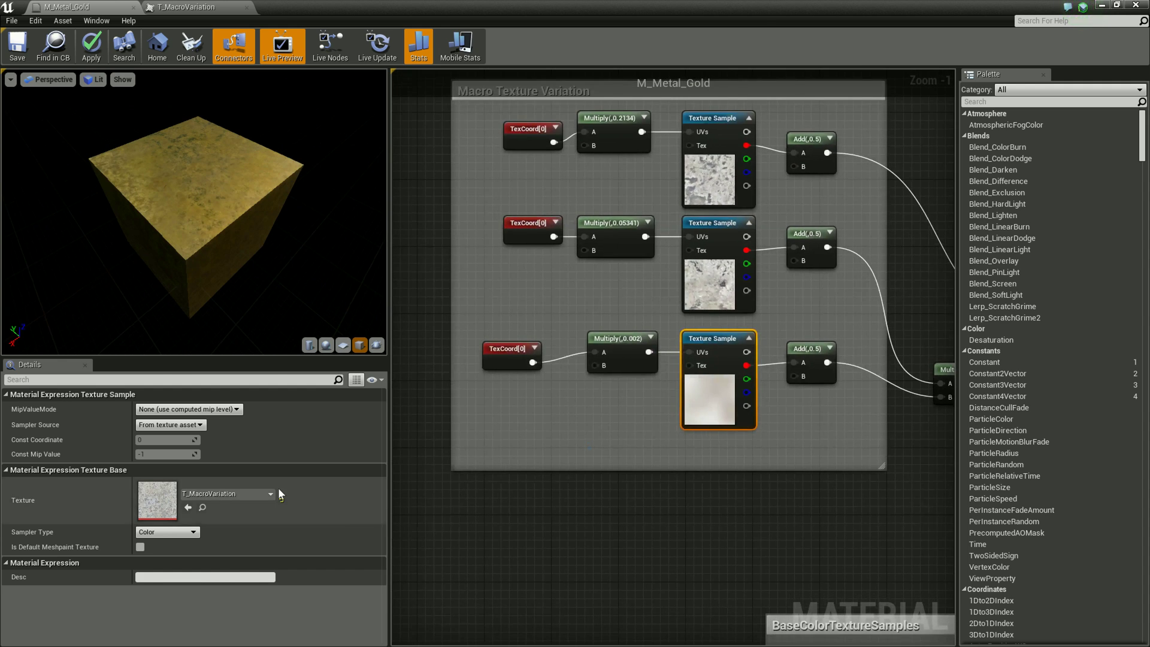
{"action": "double_click", "coordinate": [170, 504]}
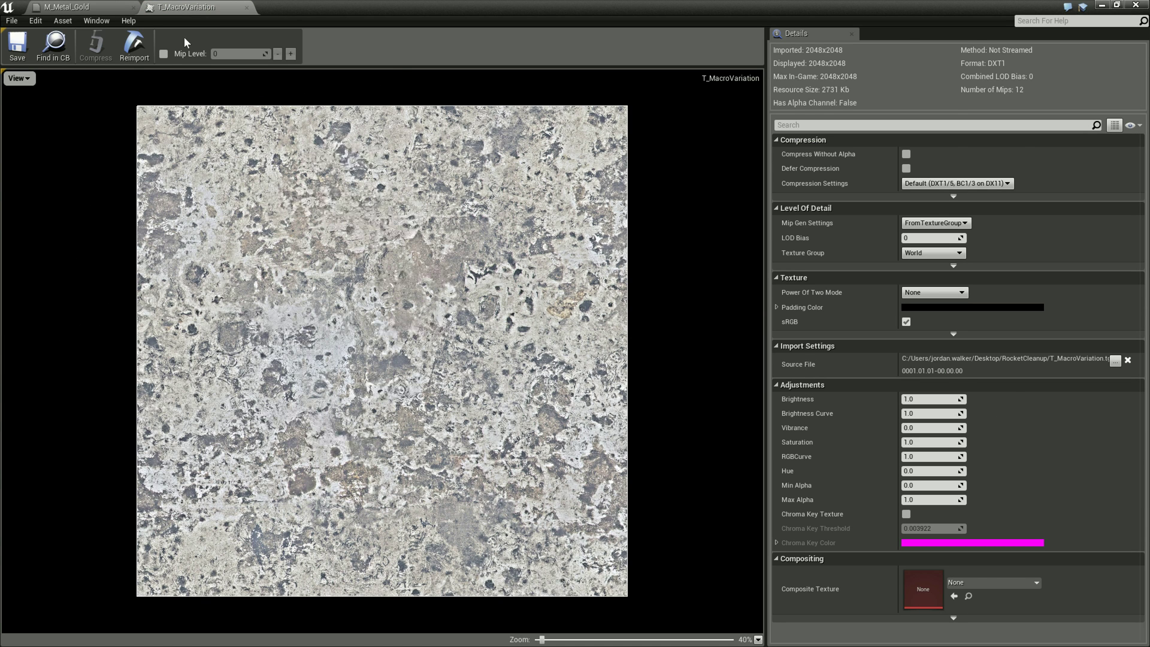
{"action": "left_click", "coordinate": [57, 7]}
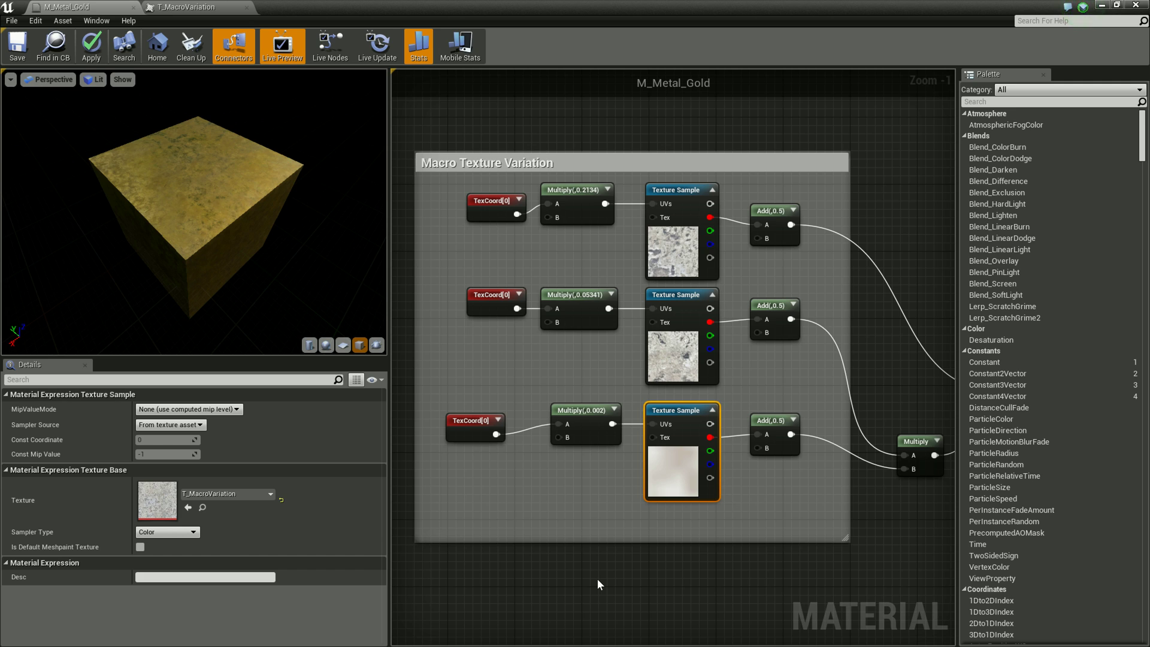
View the middle sample's T_MacroVariation texture, close it, and check the middle TexCoord's 1.0 tiling
{"action": "left_click", "coordinate": [694, 378]}
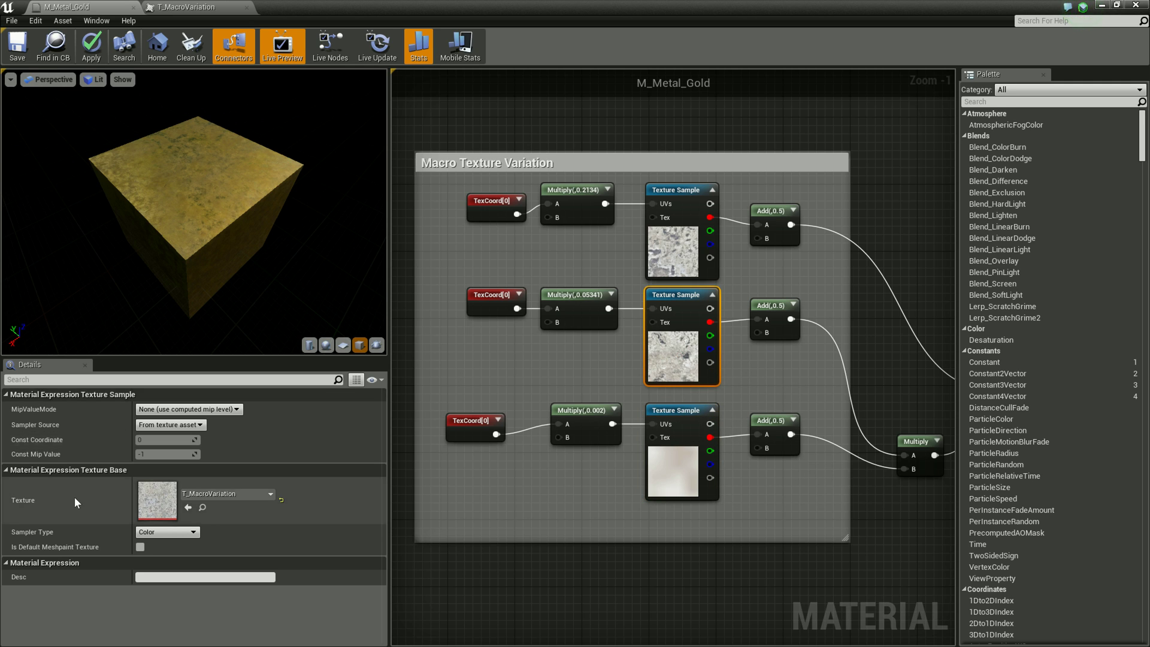
{"action": "double_click", "coordinate": [160, 498]}
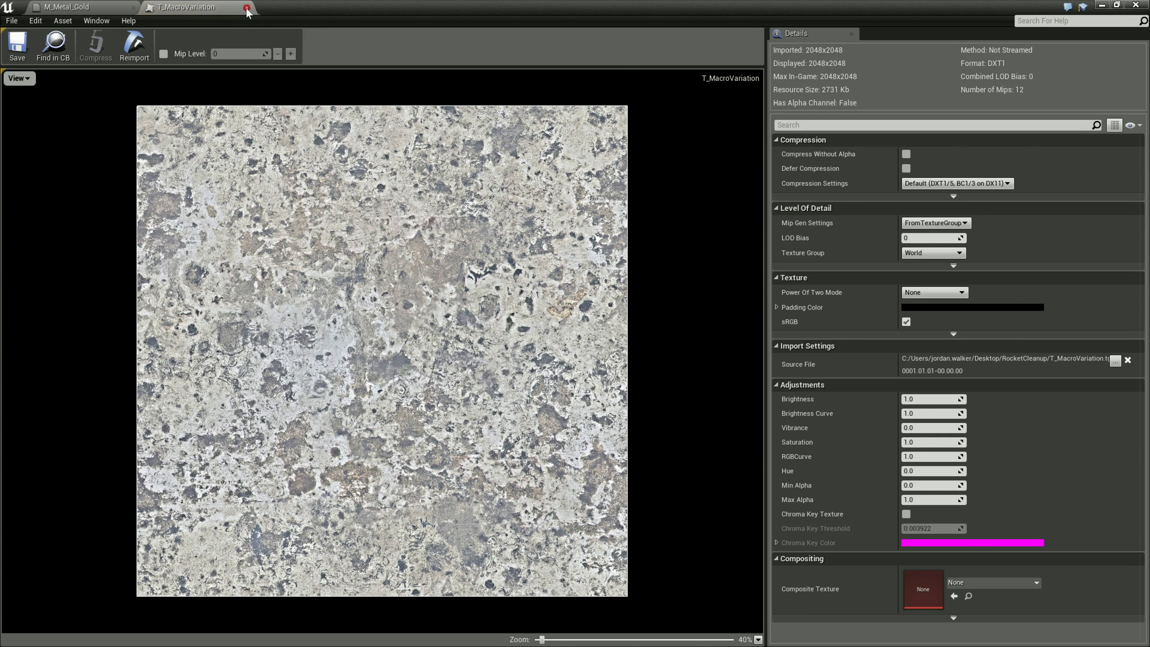
{"action": "left_click", "coordinate": [246, 8]}
{"action": "double_click", "coordinate": [159, 506]}
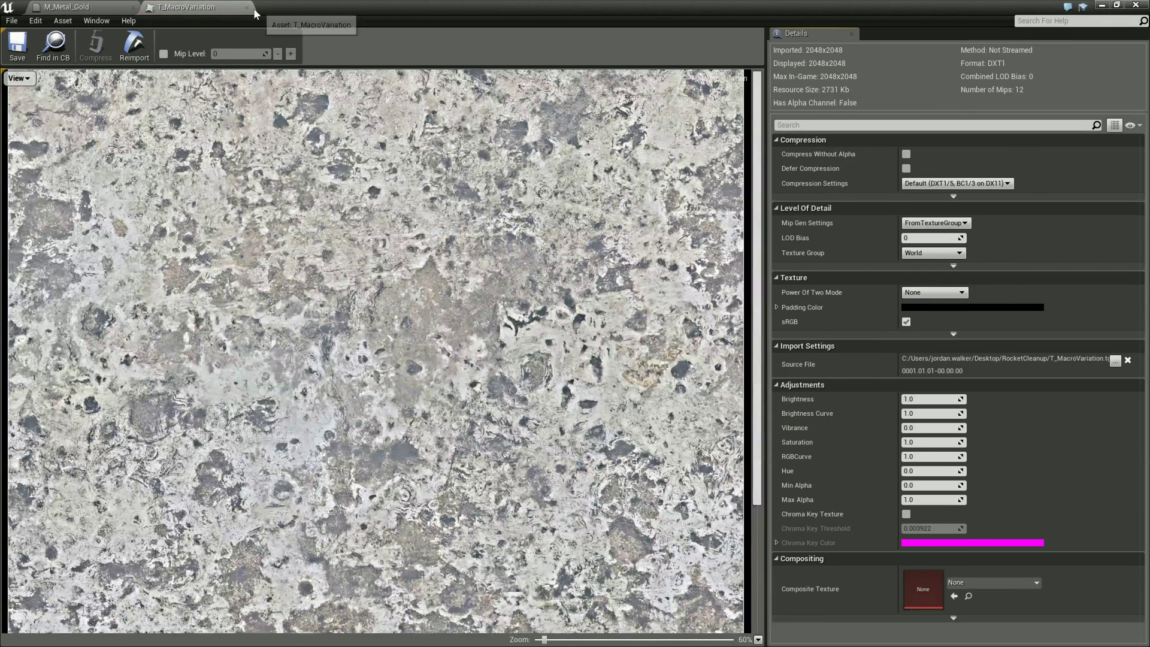
{"action": "left_click", "coordinate": [246, 7]}
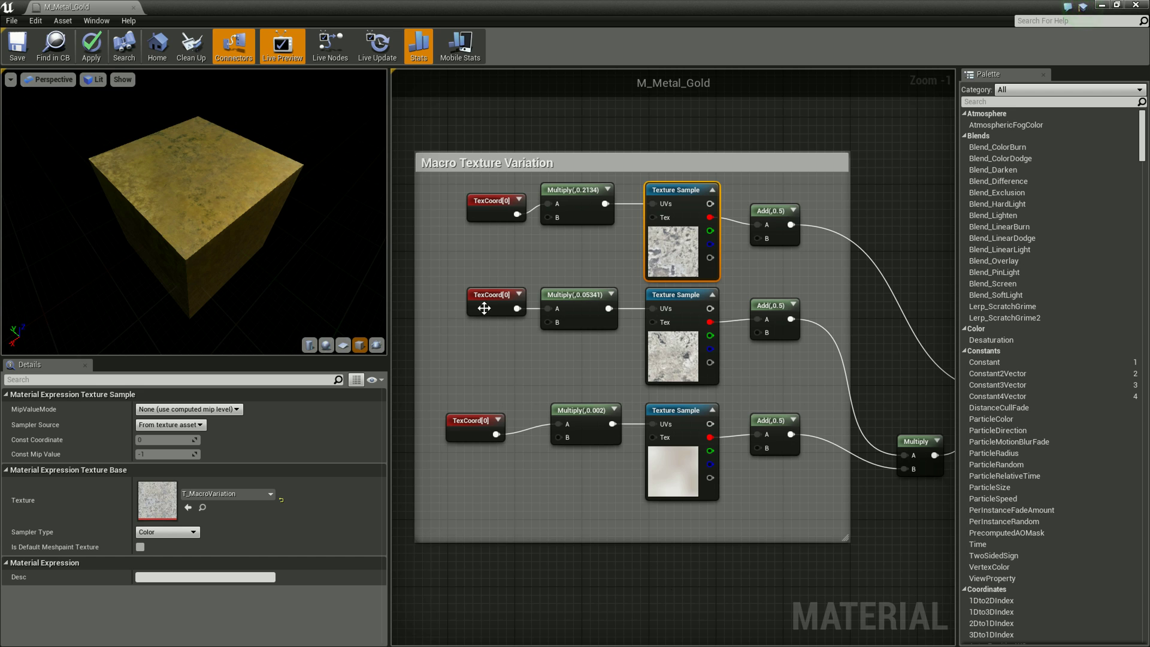
{"action": "left_click_drag", "start_coordinate": [483, 308], "coordinate": [464, 297]}
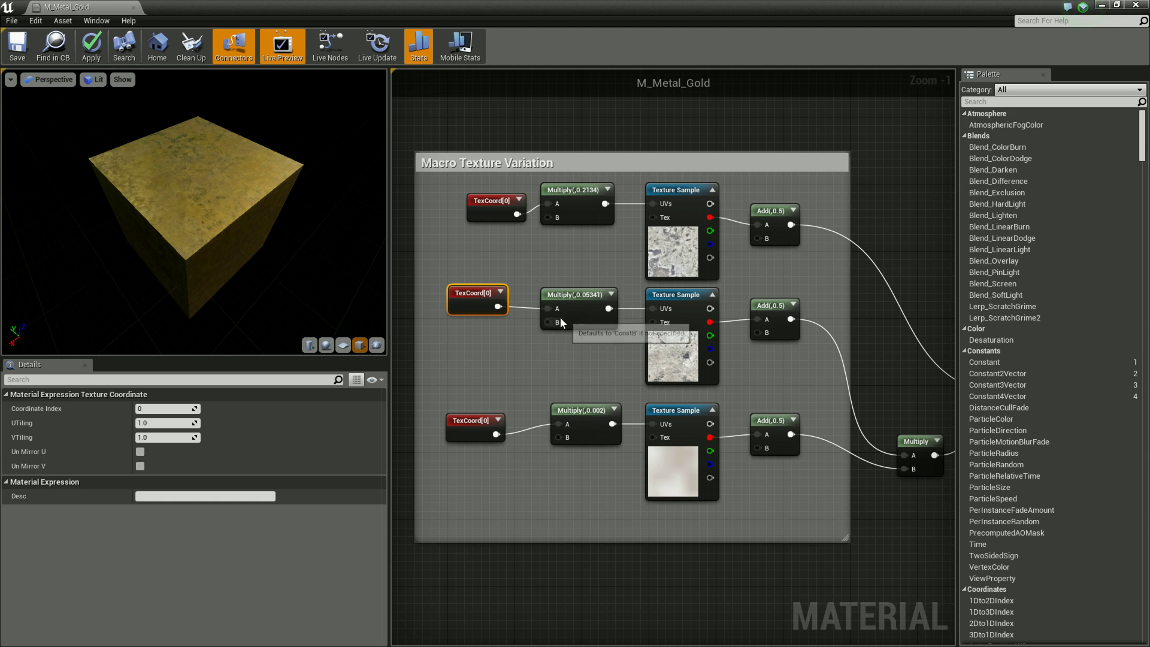
Check the Multiply nodes' Const B tiling values: 0.2134, 0.05341 and 0.002
{"action": "left_click", "coordinate": [577, 207]}
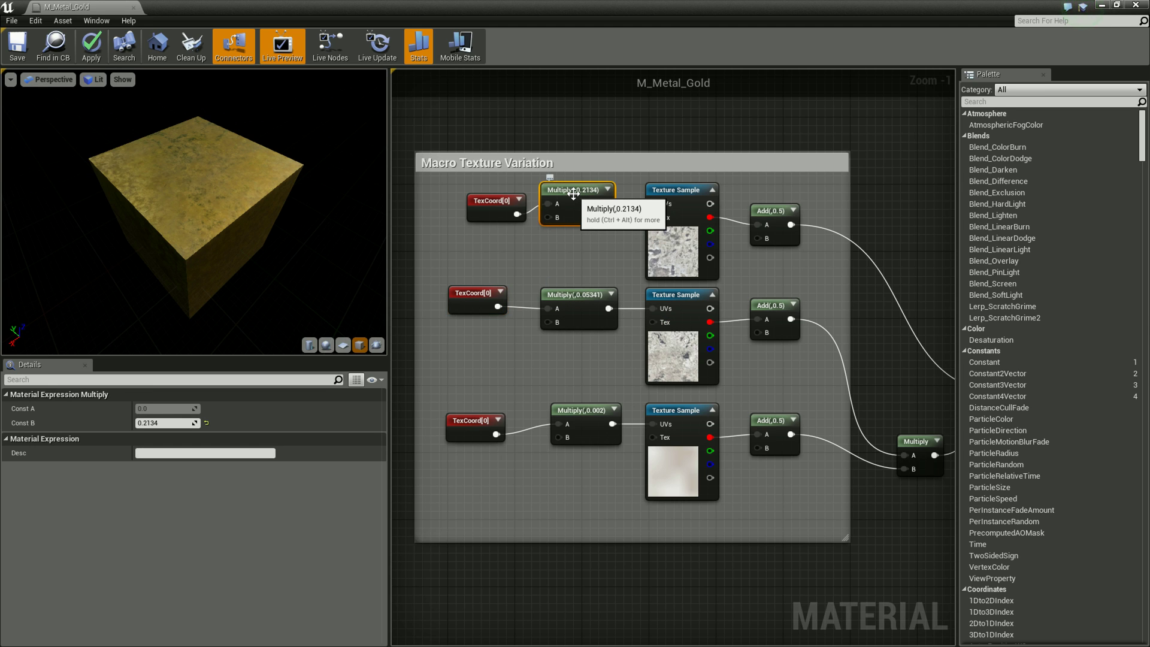
{"action": "left_click", "coordinate": [591, 311]}
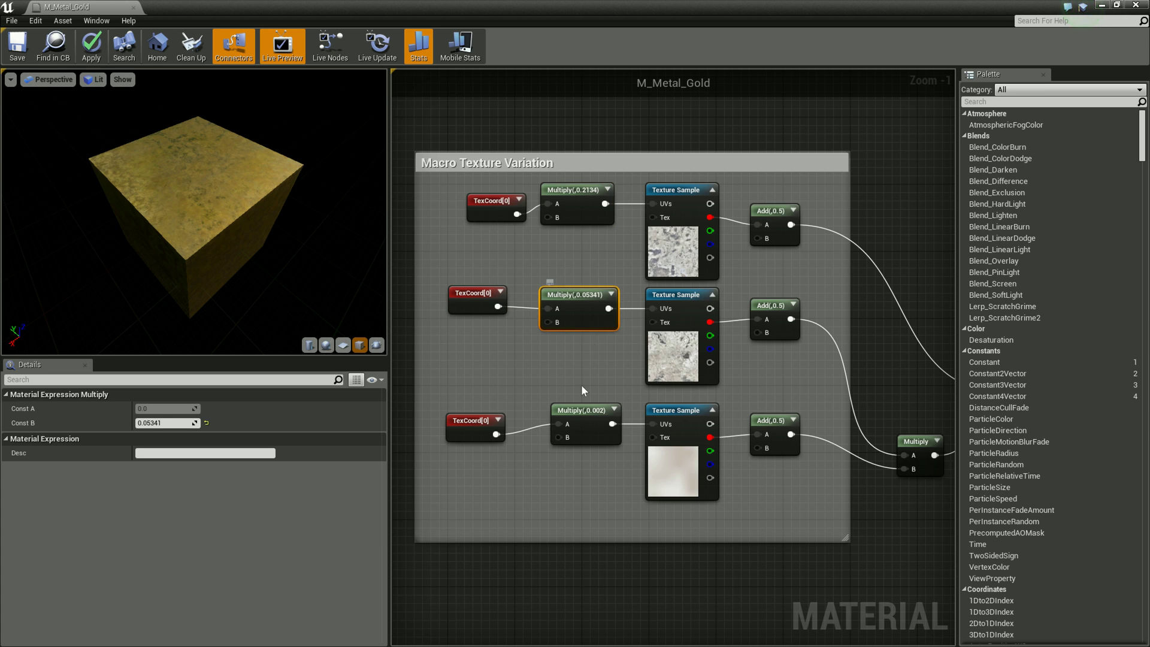
{"action": "left_click", "coordinate": [584, 439]}
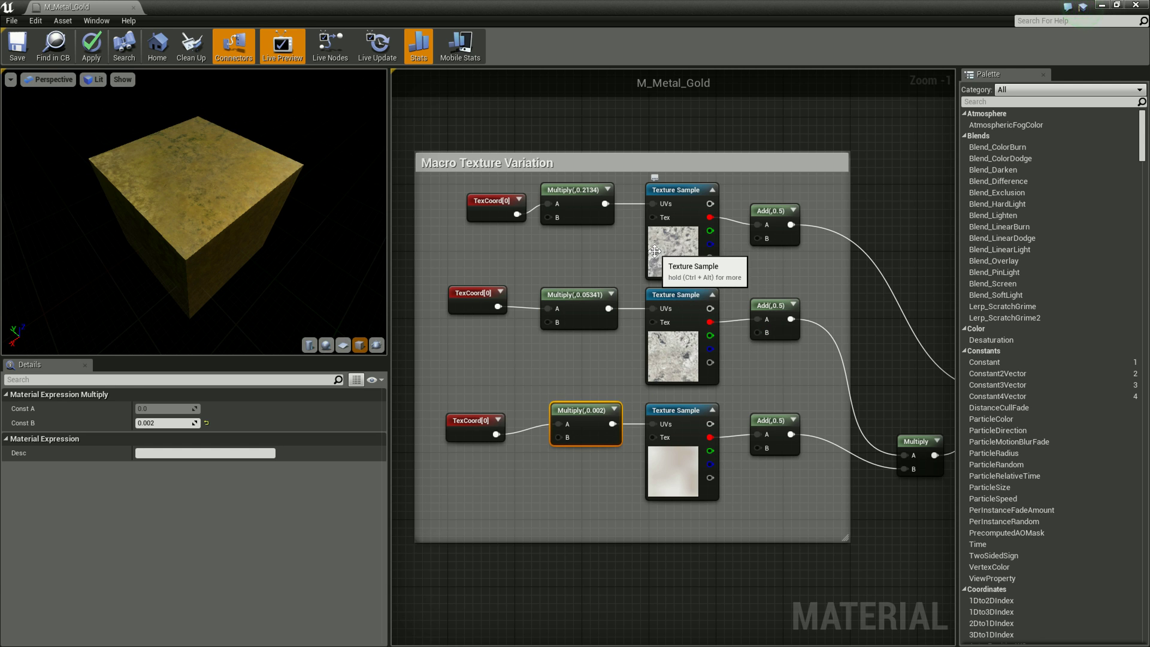
Open the top sample's T_MacroVariation texture in its own editor, then return to M_Metal_Gold
{"action": "left_click", "coordinate": [656, 251]}
{"action": "double_click", "coordinate": [157, 500]}
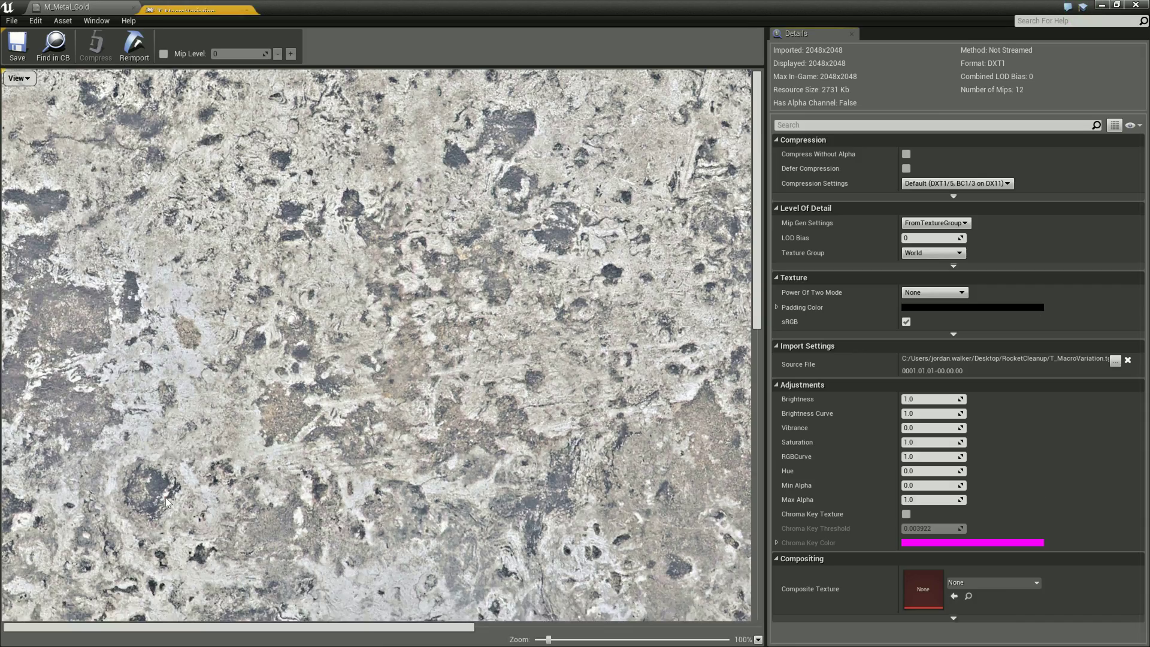
{"action": "scroll", "coordinate": [298, 294], "scroll_direction": "down", "scroll_amount": 5}
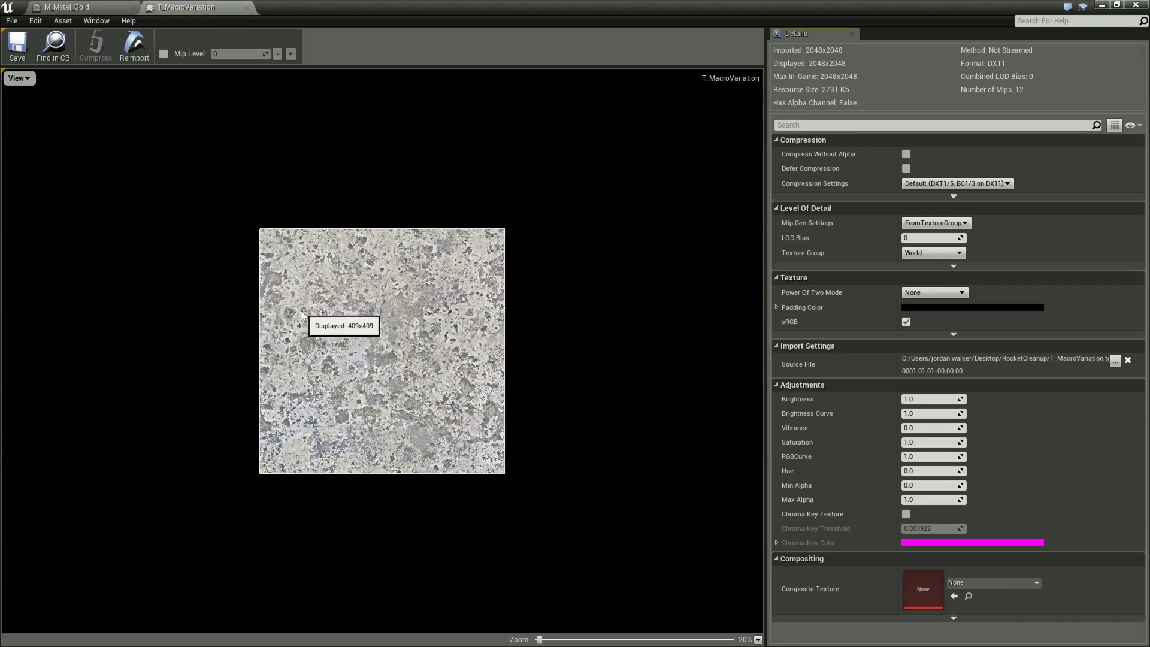
{"action": "scroll", "coordinate": [338, 355], "scroll_direction": "up", "scroll_amount": 2}
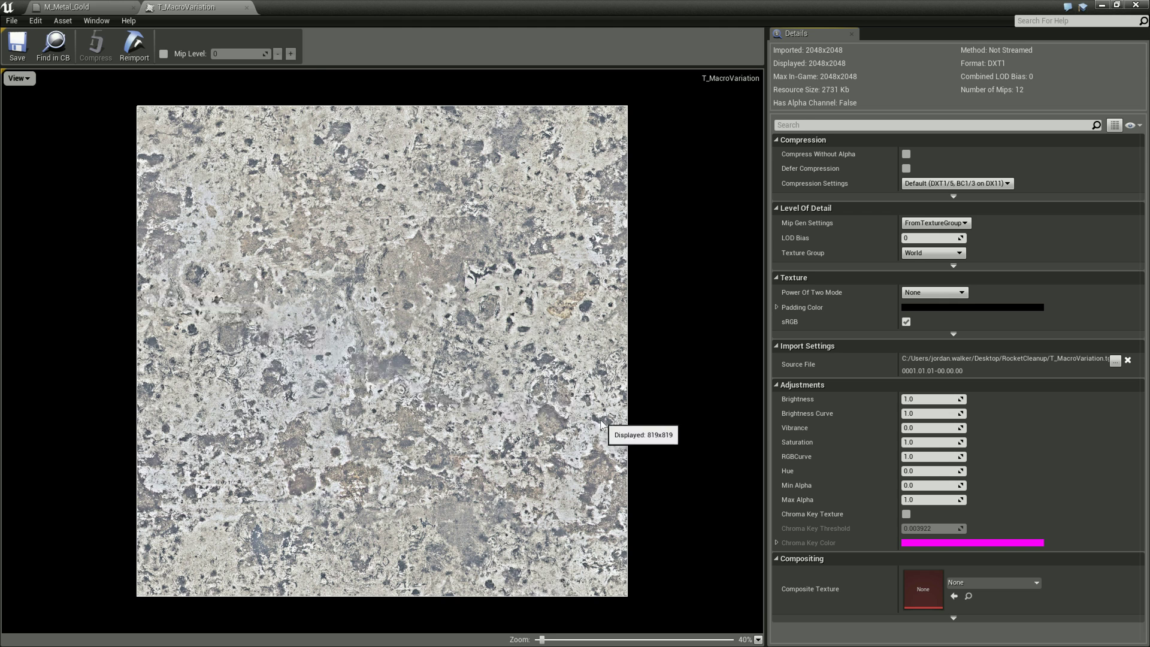
{"action": "left_click", "coordinate": [66, 7]}
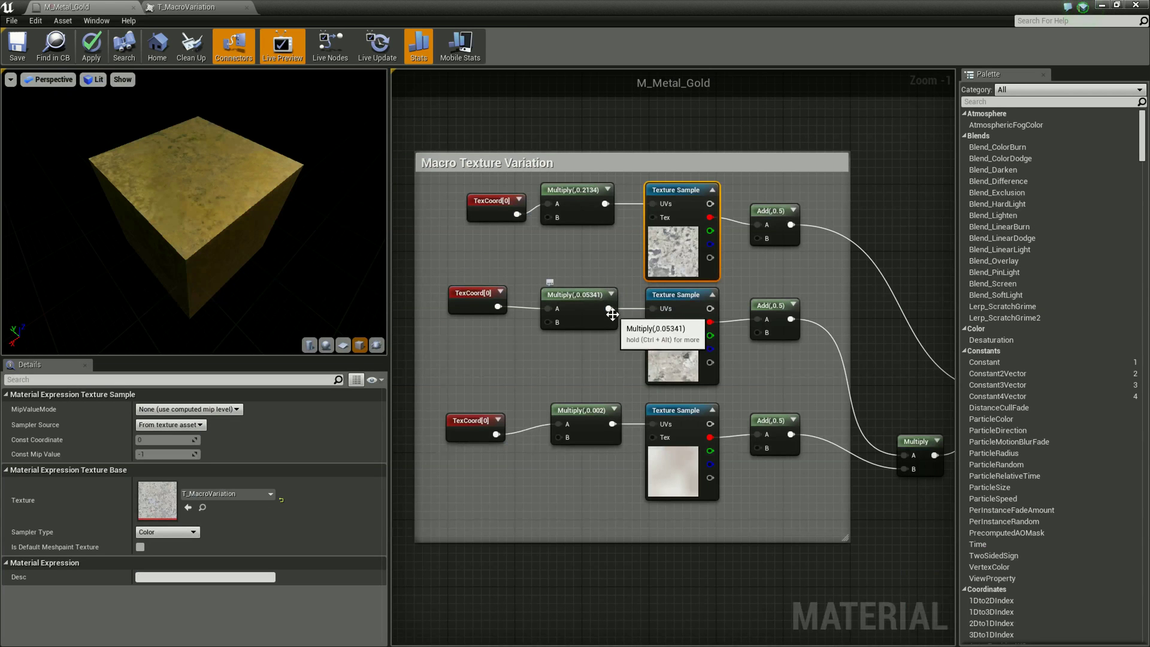
{"action": "right_click_drag", "start_coordinate": [861, 507], "coordinate": [740, 475]}
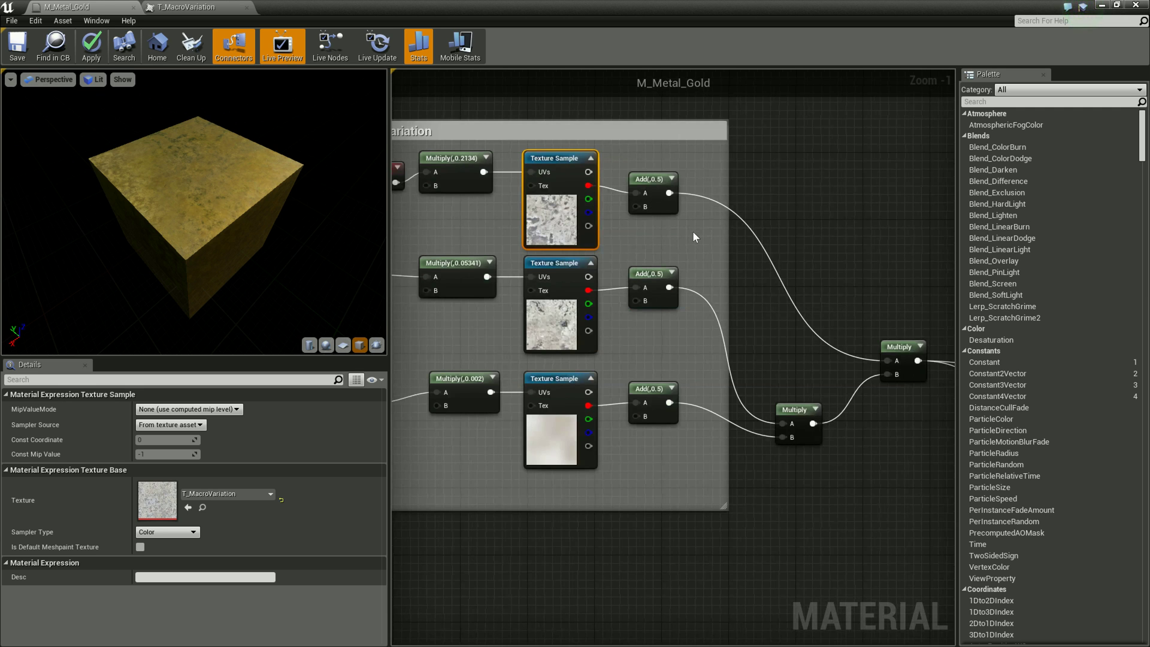
Pan to the BaseColorTextureSamples group and open its T_Metal_Gold_D texture in a new tab
{"action": "right_click_drag", "start_coordinate": [814, 315], "coordinate": [482, 170]}
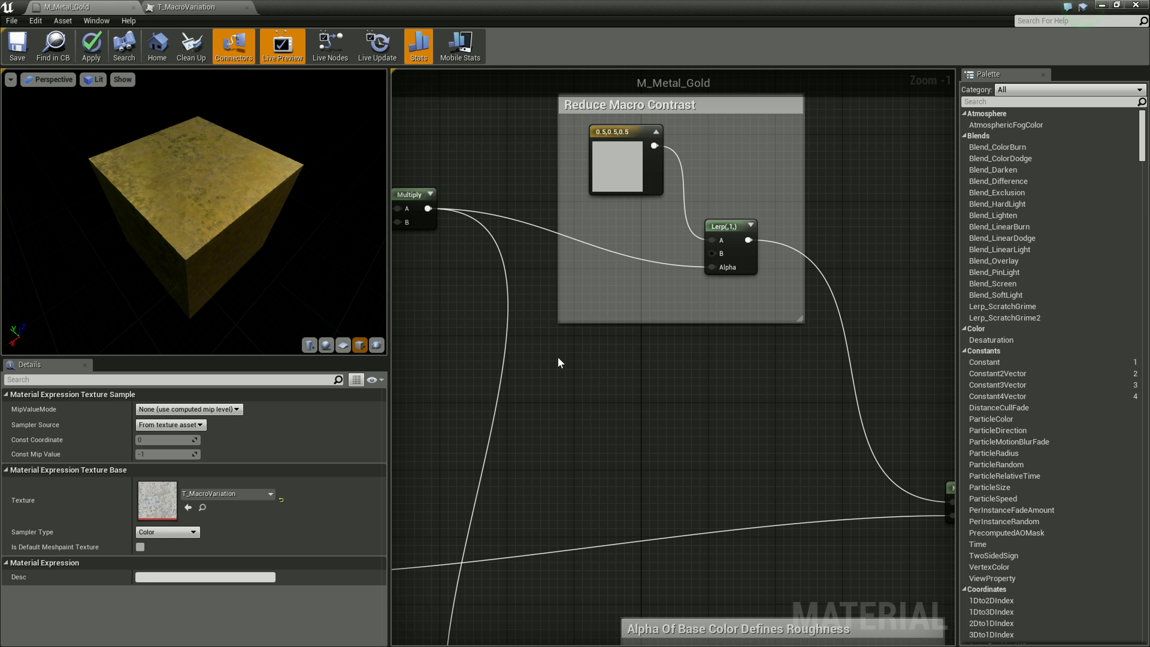
{"action": "scroll", "coordinate": [548, 357], "scroll_direction": "down", "scroll_amount": 2}
{"action": "right_click_drag", "start_coordinate": [527, 380], "coordinate": [669, 416]}
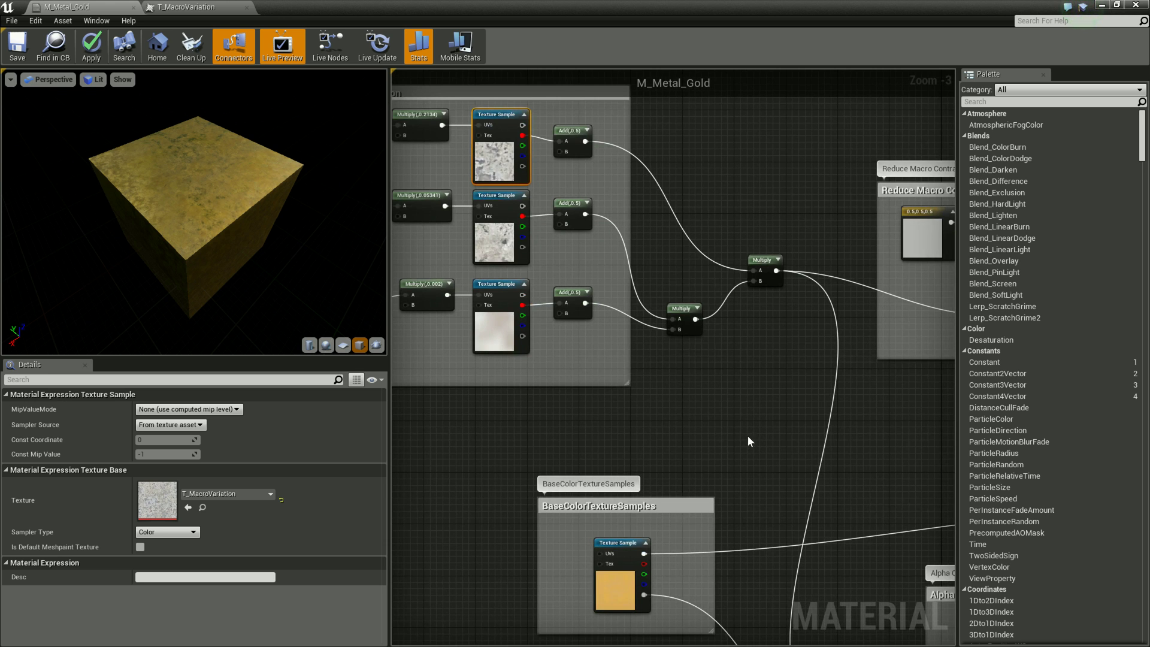
{"action": "right_click_drag", "start_coordinate": [740, 447], "coordinate": [548, 302]}
{"action": "mouse_move", "coordinate": [743, 323]}
{"action": "right_mouse_down"}
{"action": "mouse_move", "coordinate": [613, 250]}
{"action": "mouse_move", "coordinate": [784, 455]}
{"action": "mouse_move", "coordinate": [851, 456]}
{"action": "right_mouse_up"}
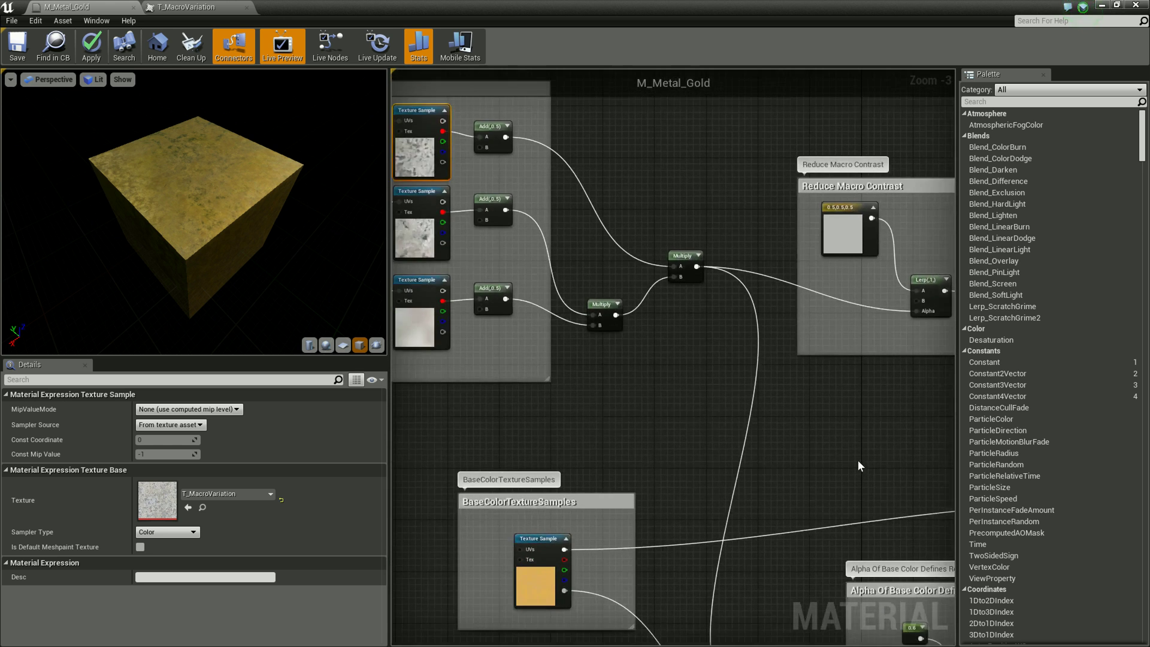
{"action": "right_click_drag", "start_coordinate": [643, 450], "coordinate": [857, 506]}
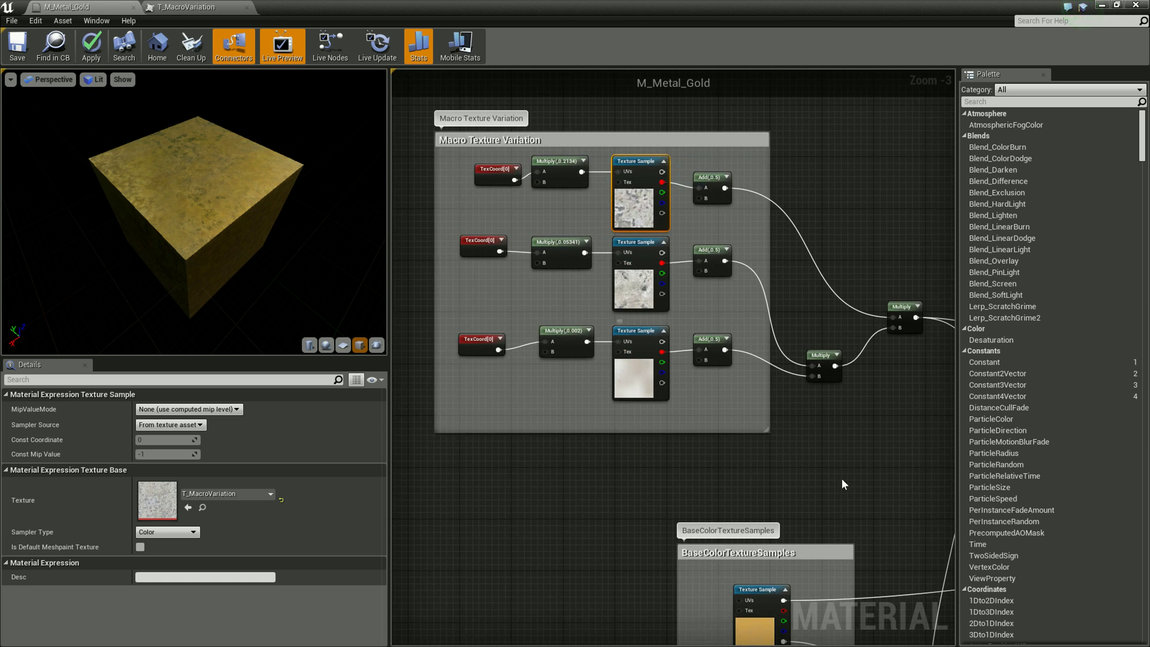
{"action": "right_click_drag", "start_coordinate": [829, 463], "coordinate": [695, 306]}
{"action": "left_click", "coordinate": [598, 453]}
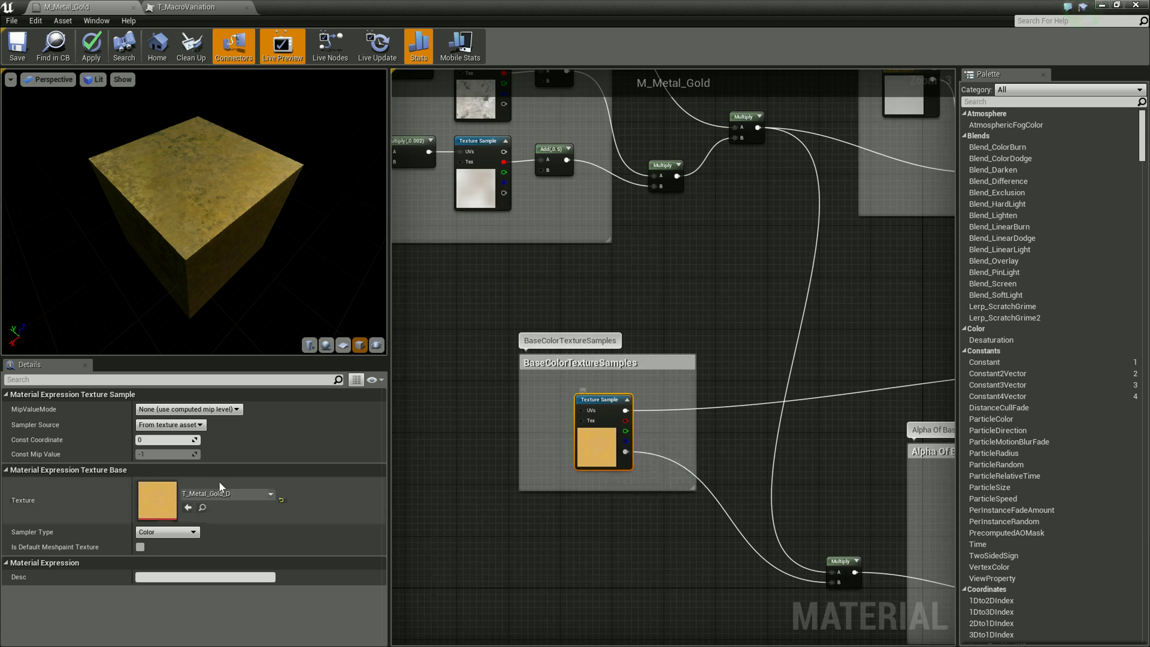
{"action": "double_click", "coordinate": [167, 495]}
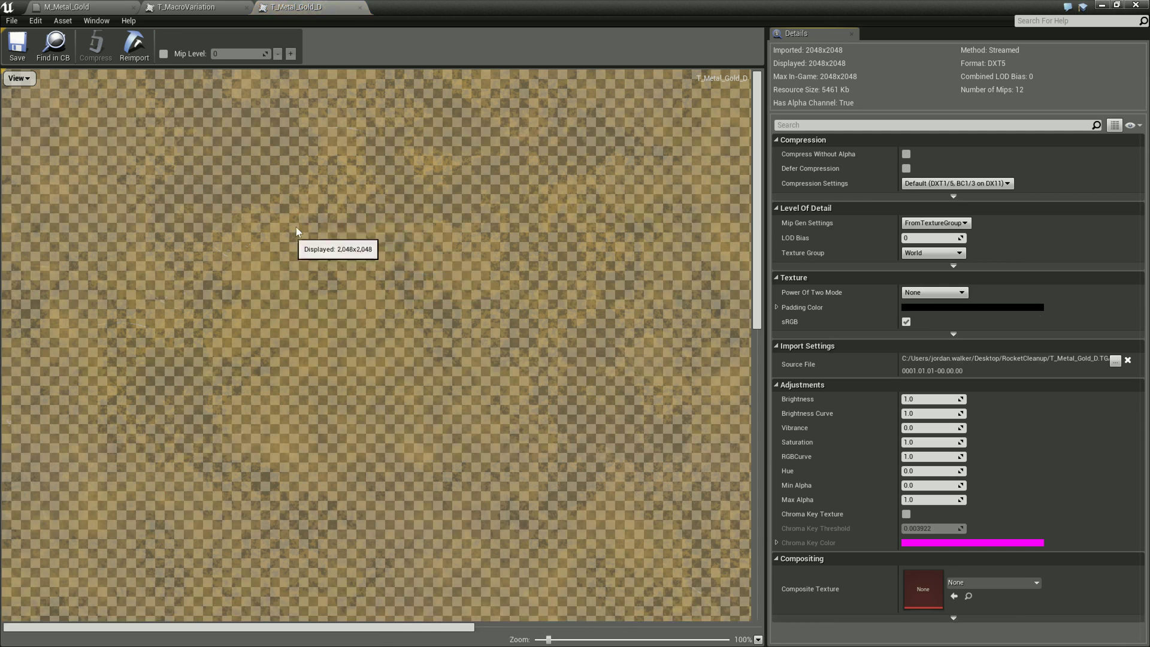
Back in the graph, open the Macro Texture Variation sample's T_MacroVariation texture editor
{"action": "left_click", "coordinate": [67, 6]}
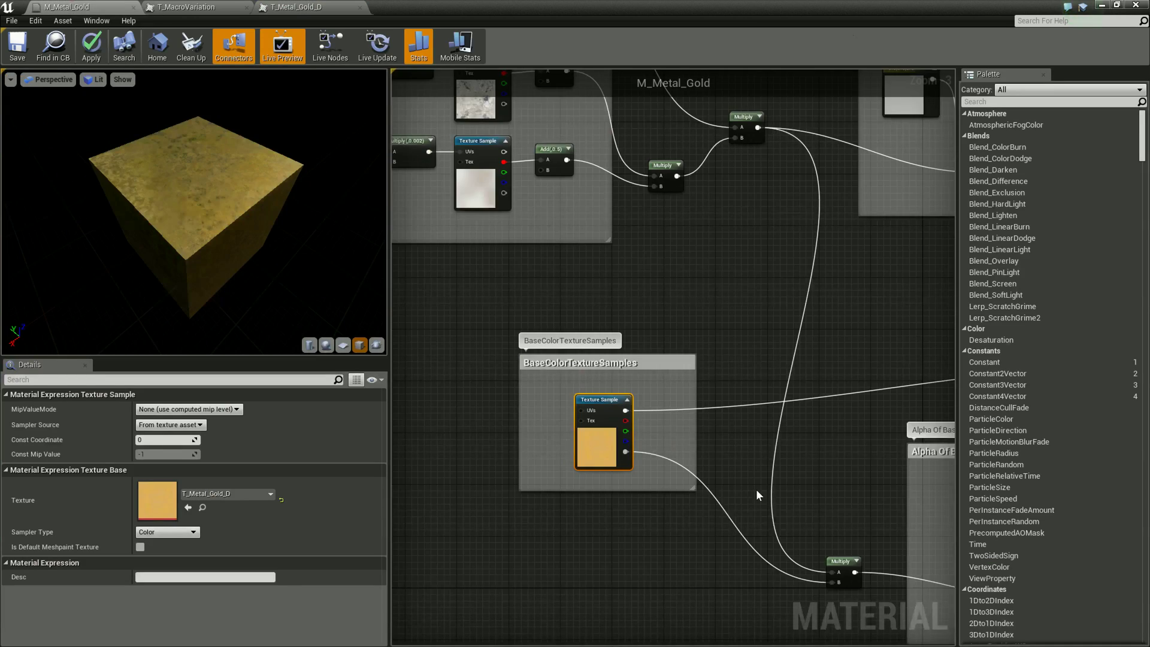
{"action": "right_click_drag", "start_coordinate": [678, 527], "coordinate": [469, 392]}
{"action": "right_click_drag", "start_coordinate": [458, 331], "coordinate": [584, 379]}
{"action": "left_click", "coordinate": [293, 7]}
{"action": "left_click", "coordinate": [101, 5]}
{"action": "right_click_drag", "start_coordinate": [432, 171], "coordinate": [604, 358]}
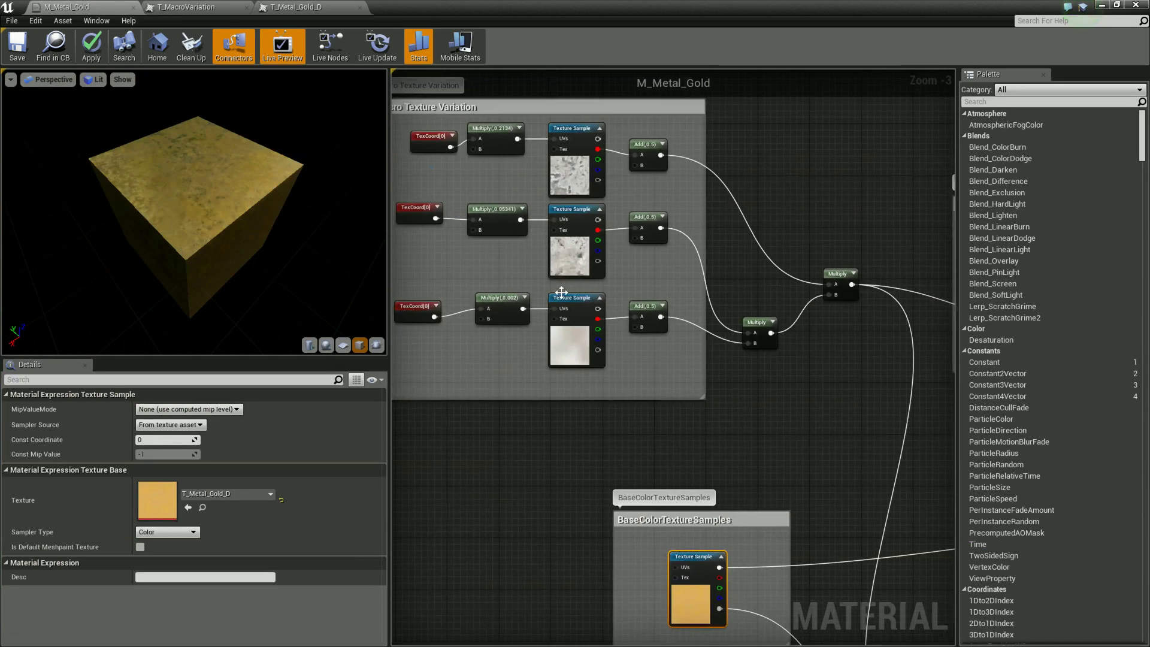
{"action": "double_click", "coordinate": [560, 257]}
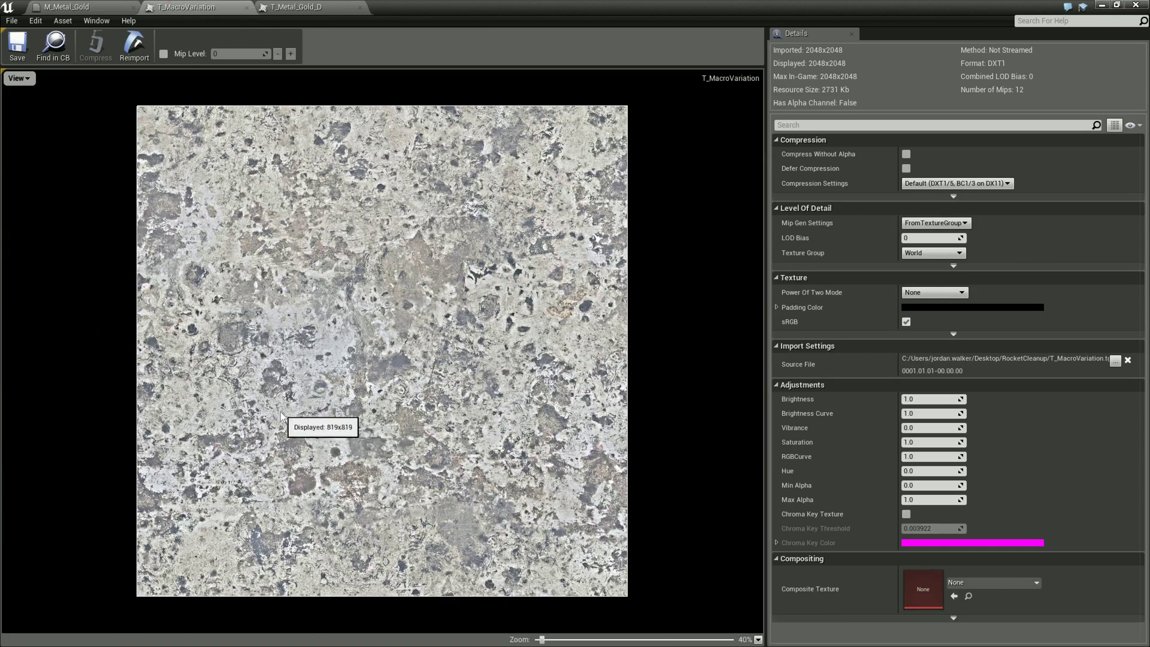
Recheck the base color sample's texture in the graph, then return to the Macro Texture Variation group
{"action": "scroll", "coordinate": [359, 371], "scroll_direction": "down", "scroll_amount": 6}
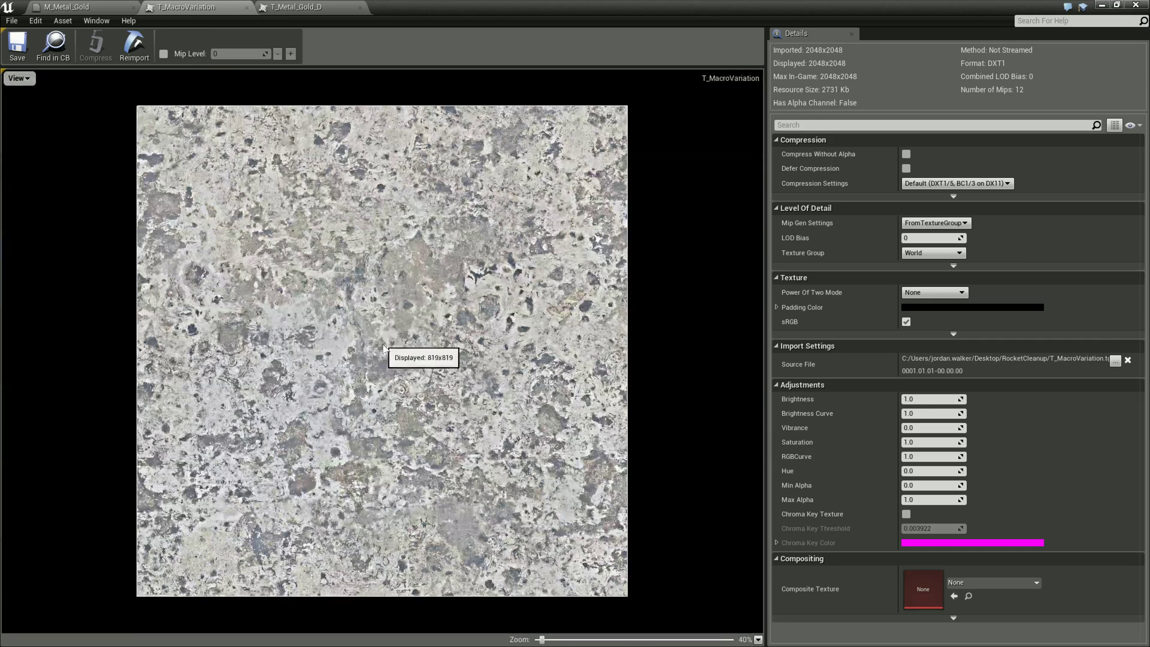
{"action": "left_click", "coordinate": [109, 5]}
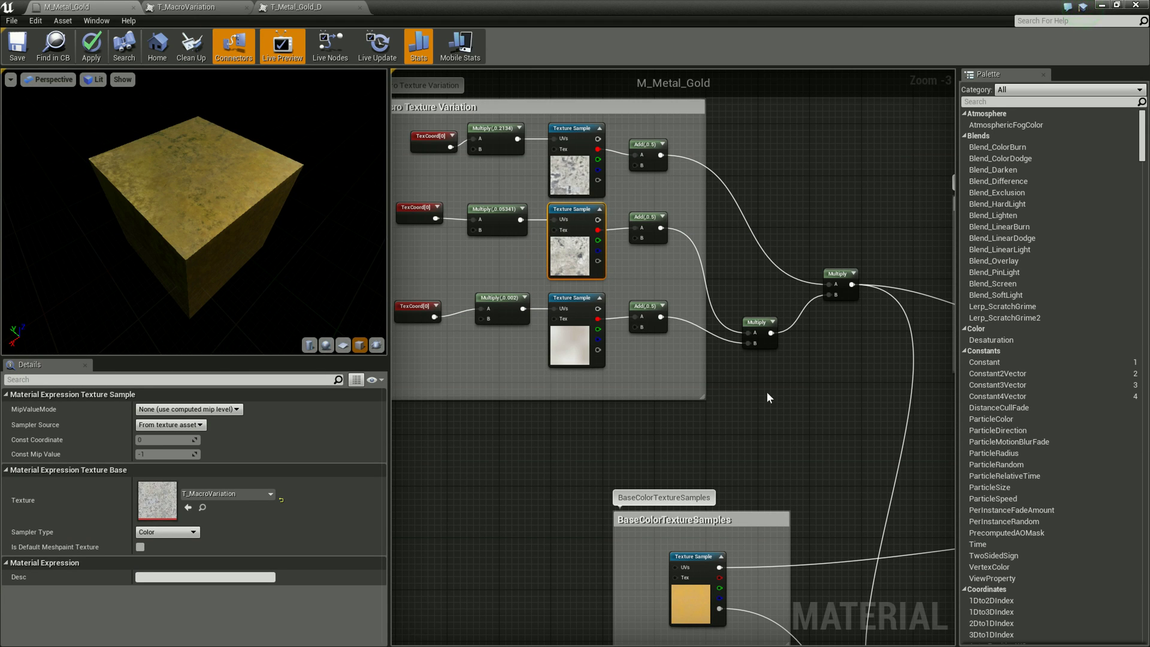
{"action": "right_click_drag", "start_coordinate": [603, 357], "coordinate": [445, 158]}
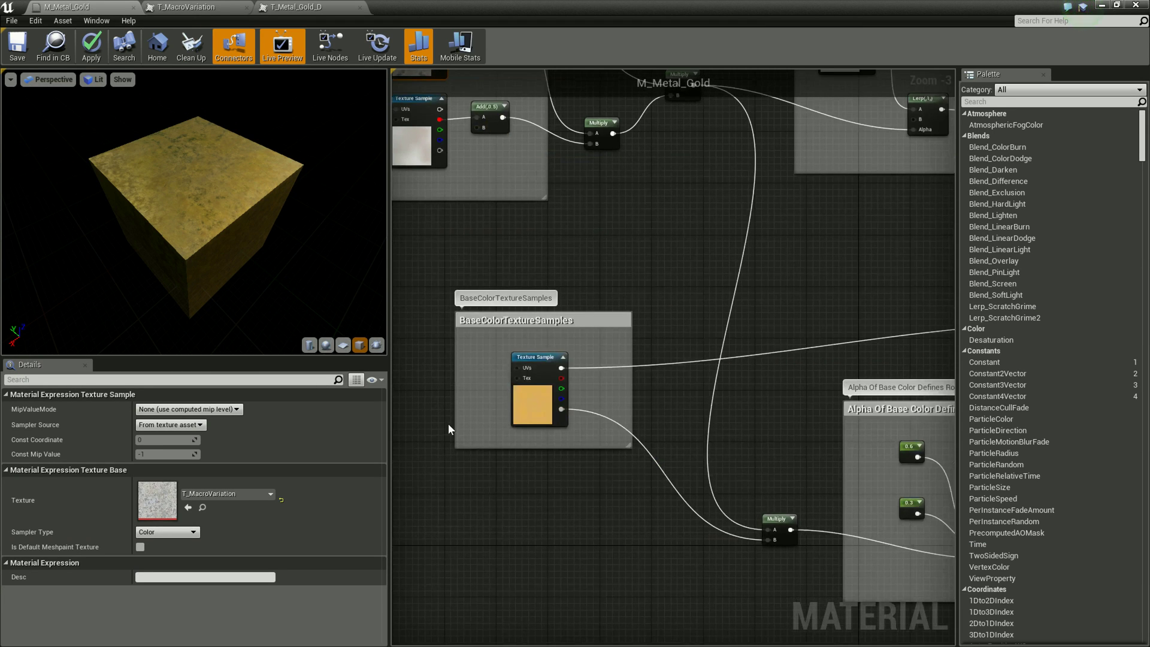
{"action": "left_click", "coordinate": [518, 422]}
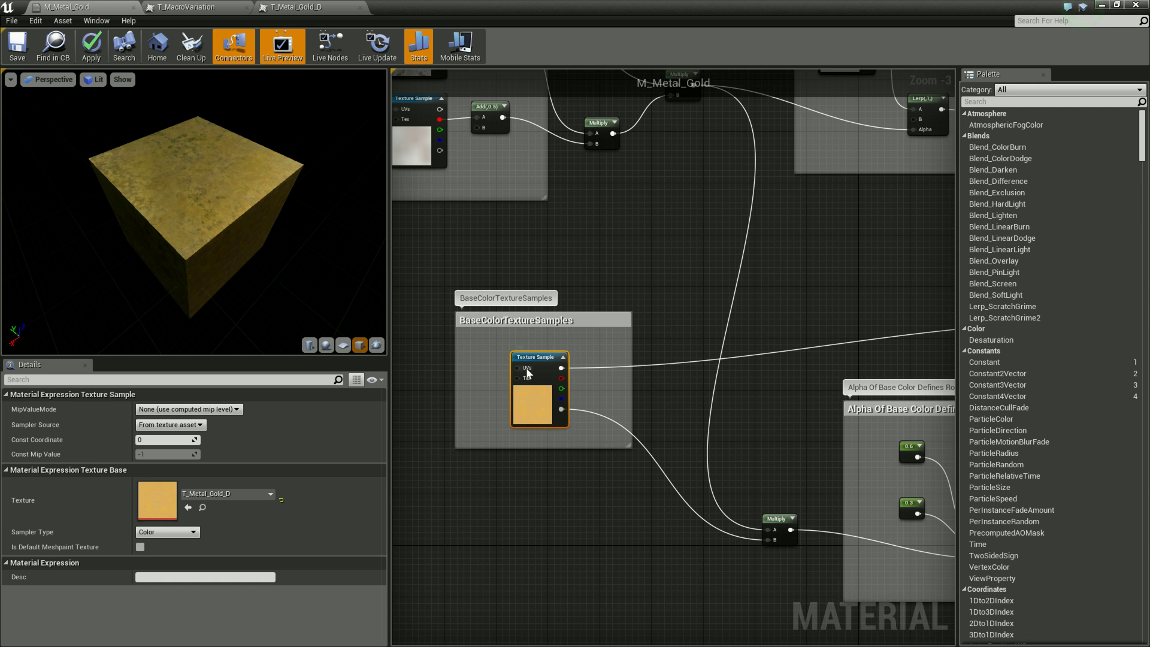
{"action": "right_click_drag", "start_coordinate": [572, 197], "coordinate": [709, 346]}
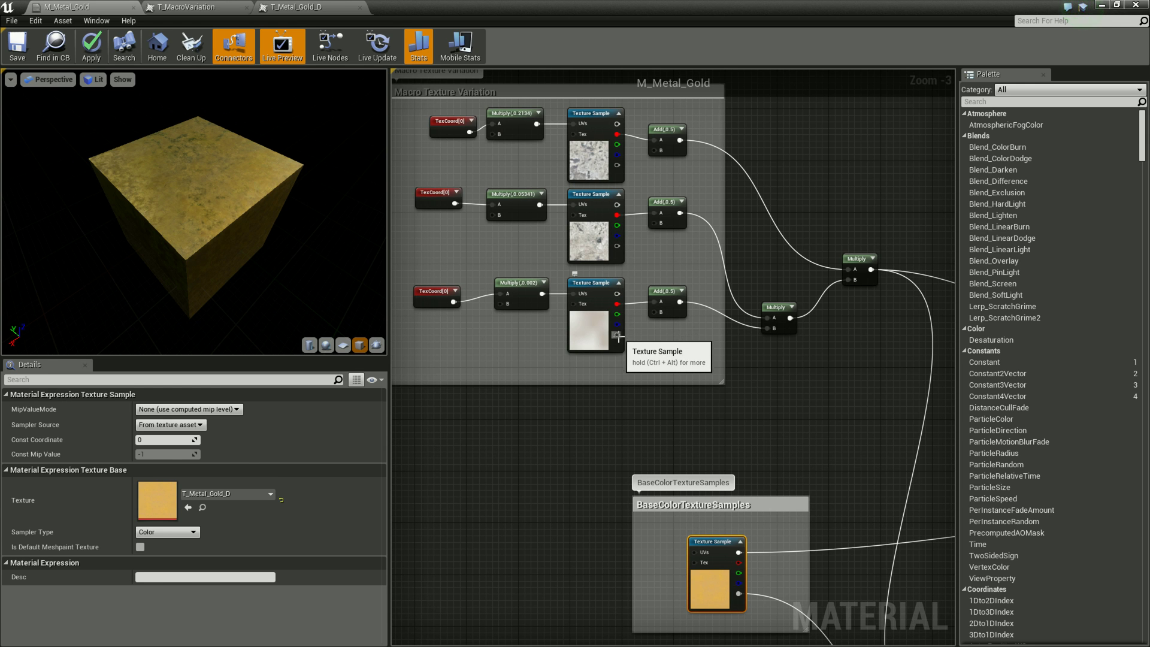
Compare the T_Metal_Gold_D and T_MacroVariation textures, then return to the graph at Reduce Macro Contrast
{"action": "left_click", "coordinate": [283, 6]}
{"action": "left_click", "coordinate": [185, 7]}
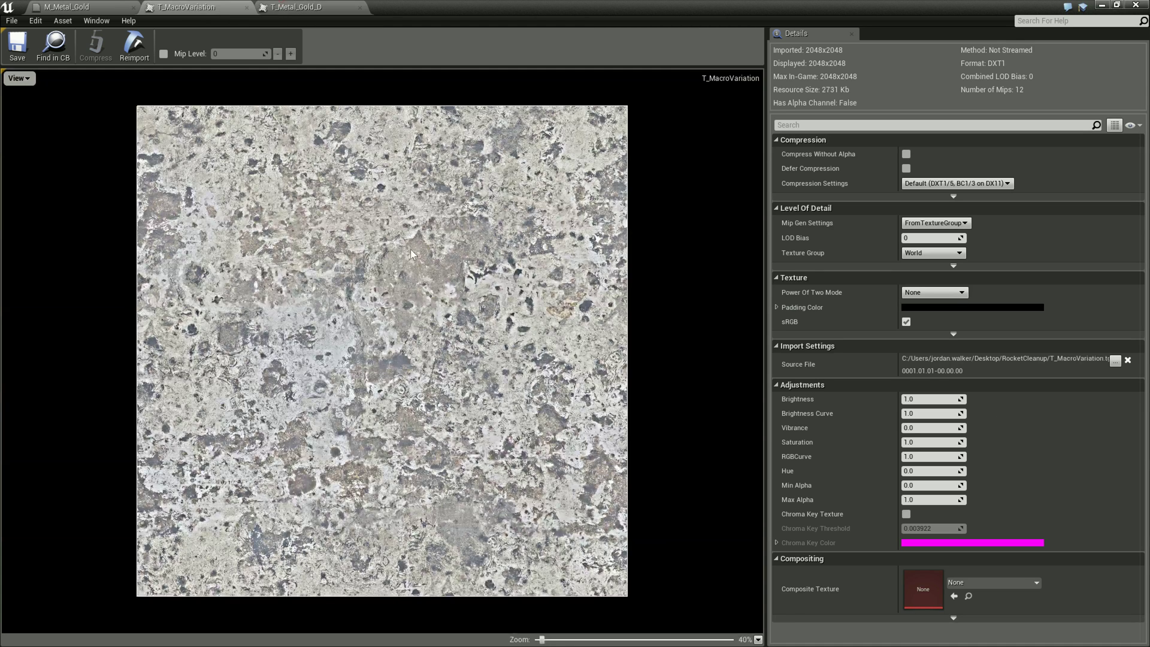
{"action": "scroll", "coordinate": [563, 317], "scroll_direction": "up", "scroll_amount": 1}
{"action": "scroll", "coordinate": [599, 302], "scroll_direction": "up", "scroll_amount": 1}
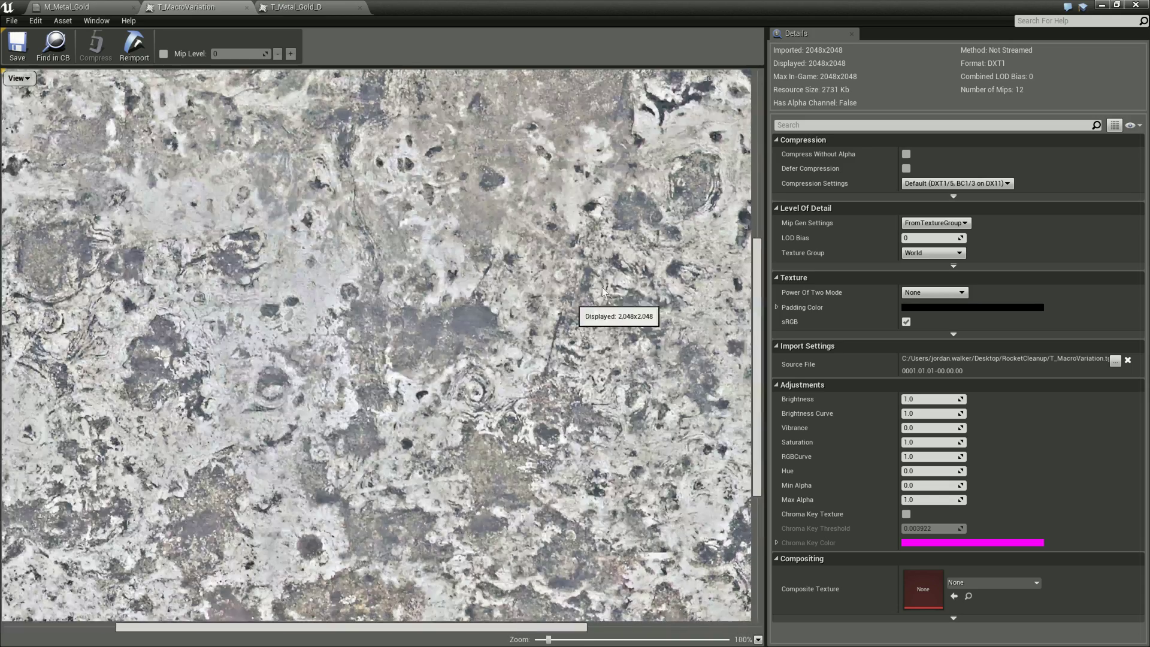
{"action": "scroll", "coordinate": [567, 403], "scroll_direction": "down", "scroll_amount": 3}
{"action": "scroll", "coordinate": [354, 326], "scroll_direction": "up", "scroll_amount": 3}
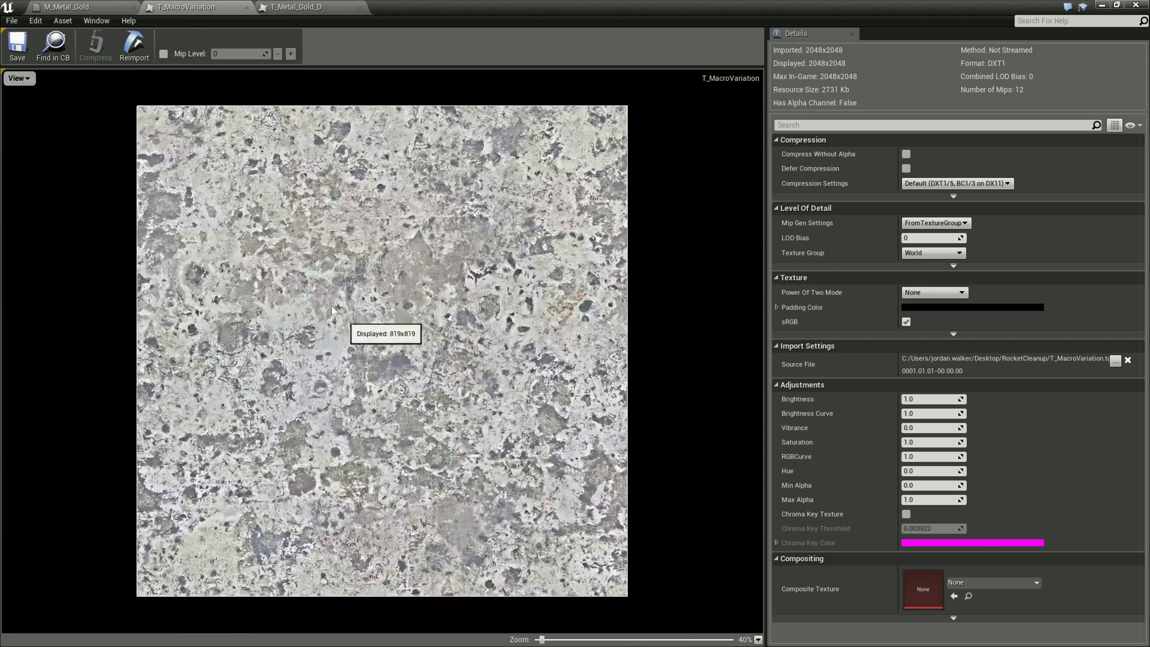
{"action": "left_click", "coordinate": [120, 6]}
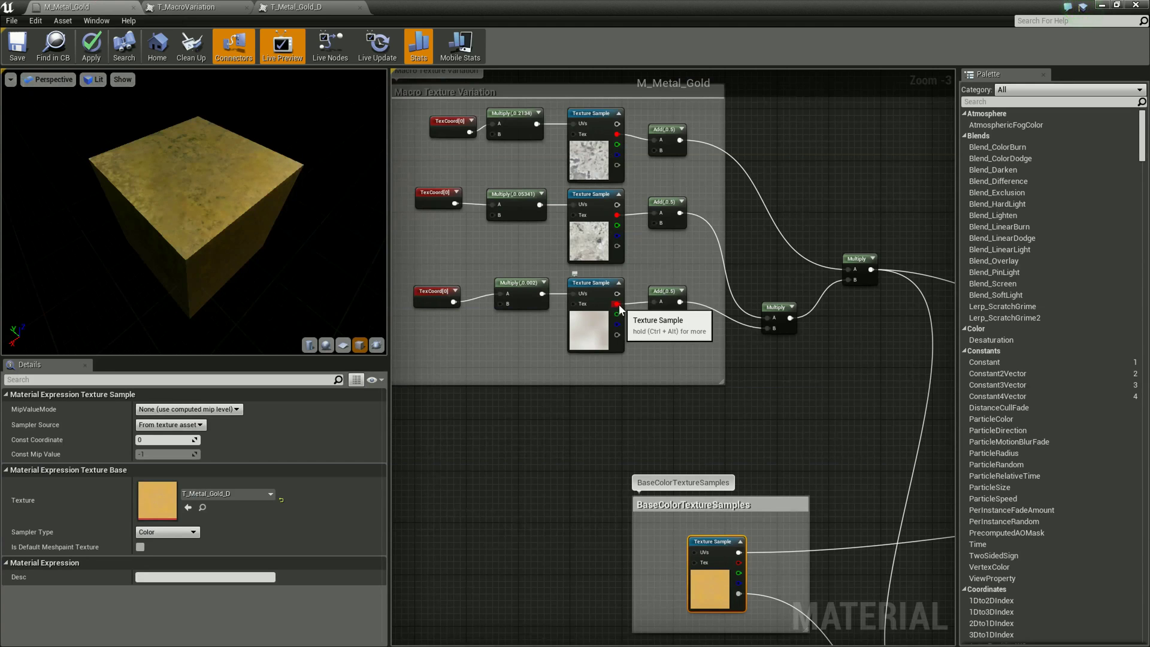
{"action": "mouse_move", "coordinate": [871, 410]}
{"action": "right_mouse_down"}
{"action": "mouse_move", "coordinate": [615, 358]}
{"action": "mouse_move", "coordinate": [699, 382]}
{"action": "right_mouse_up"}
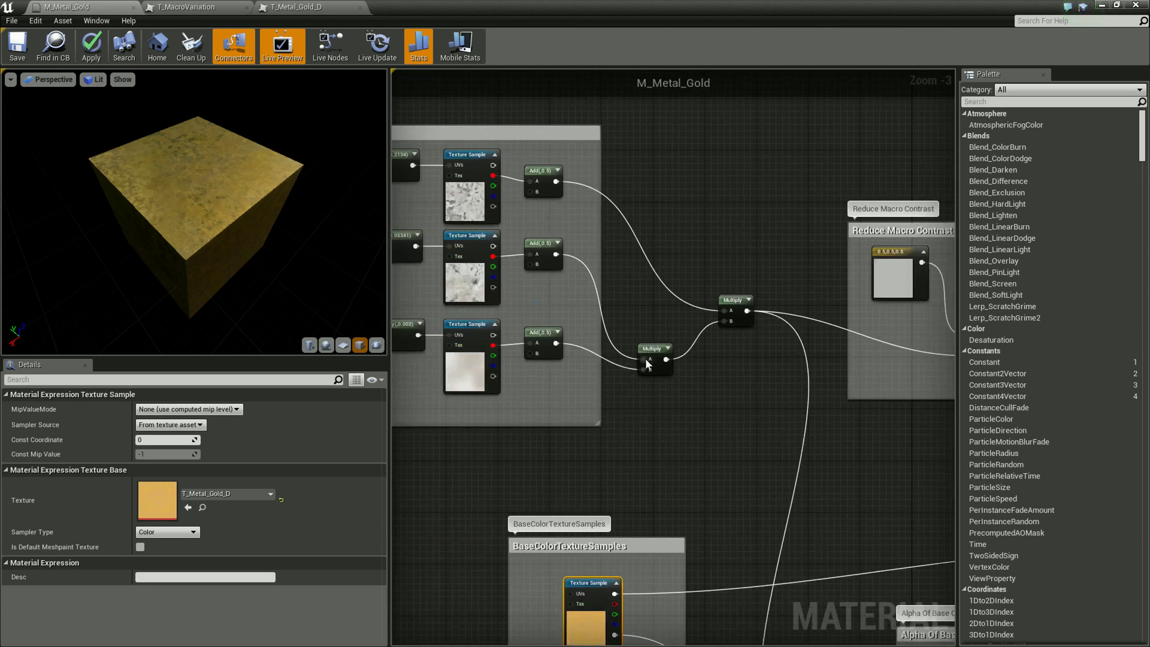
Select the NormalTextureSamples sample and open its T_Metal_Gold_N texture in a fourth tab
{"action": "right_click_drag", "start_coordinate": [818, 382], "coordinate": [632, 223]}
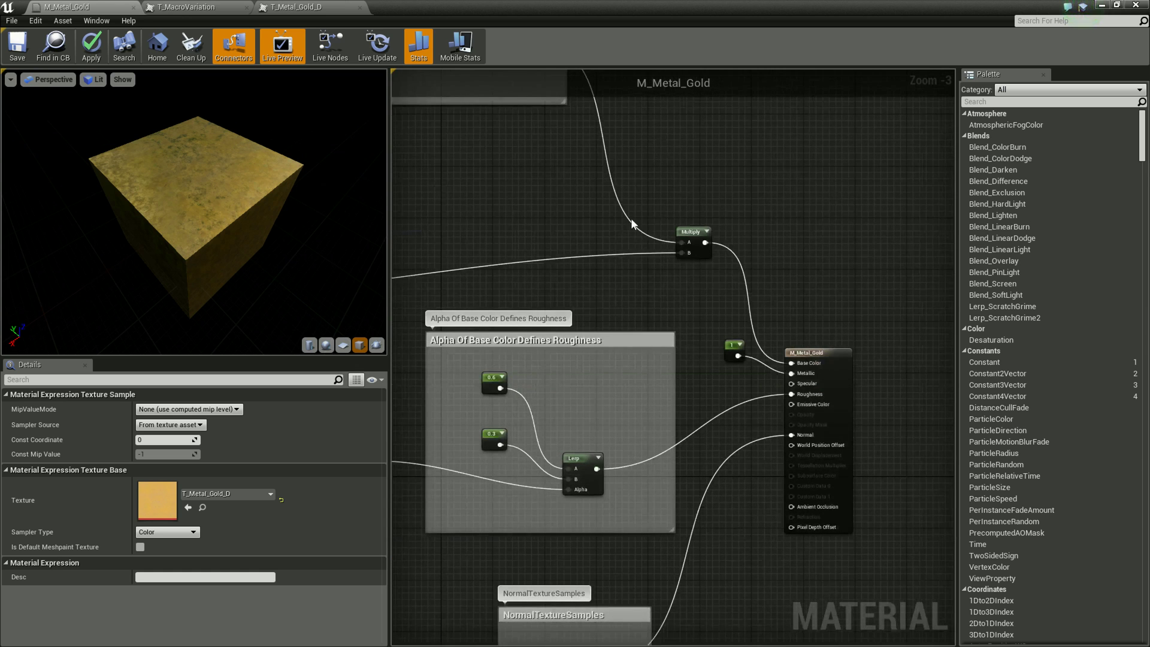
{"action": "right_click_drag", "start_coordinate": [850, 308], "coordinate": [815, 265]}
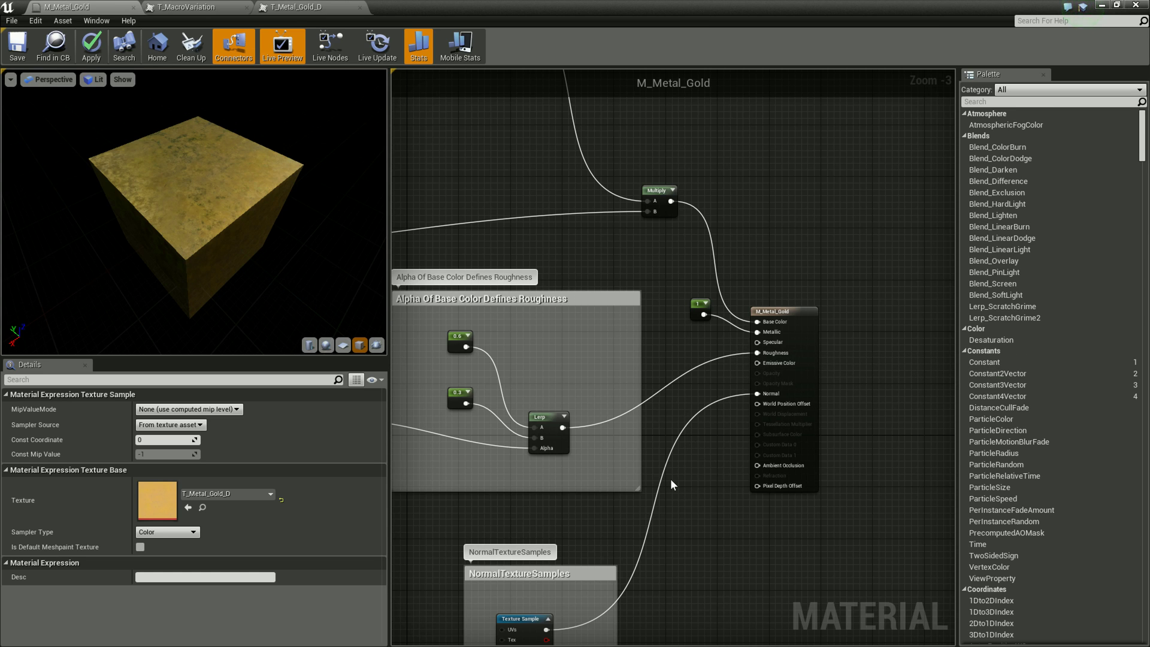
{"action": "right_click_drag", "start_coordinate": [531, 520], "coordinate": [555, 343]}
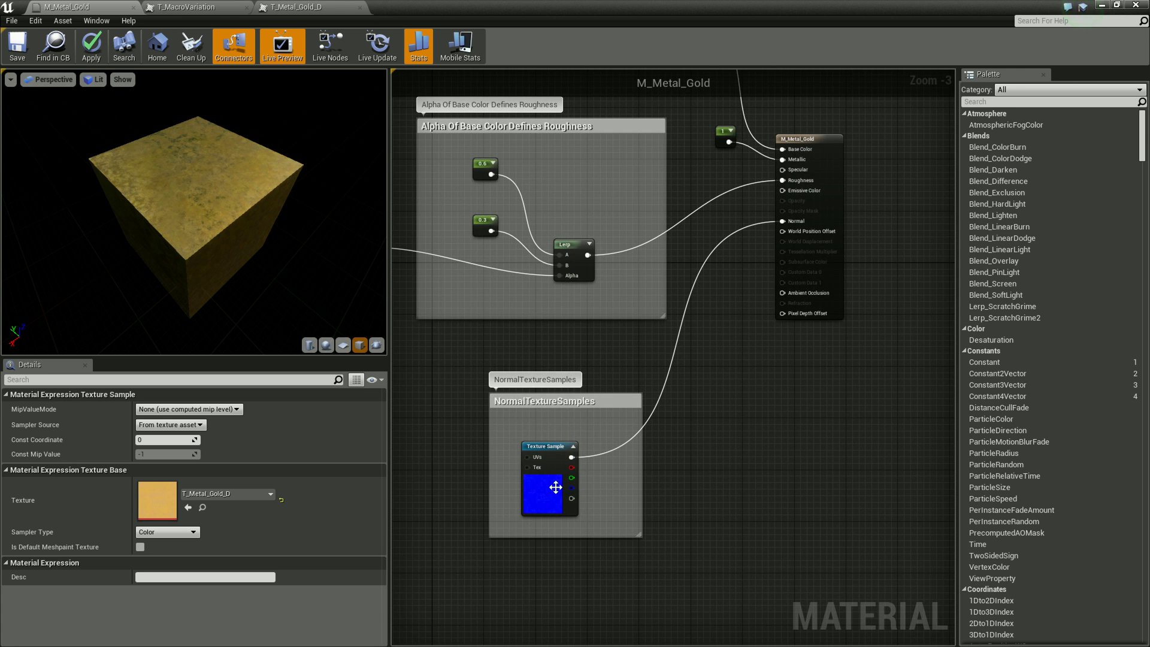
{"action": "left_click", "coordinate": [541, 489]}
{"action": "double_click", "coordinate": [158, 496]}
Zoom and pan the T_Metal_Gold_N normal map, then return to M_Metal_Gold and face the preview cube
{"action": "scroll", "coordinate": [446, 359], "scroll_direction": "down", "scroll_amount": 2}
{"action": "scroll", "coordinate": [446, 359], "scroll_direction": "down", "scroll_amount": 2}
{"action": "scroll", "coordinate": [445, 359], "scroll_direction": "down", "scroll_amount": 2}
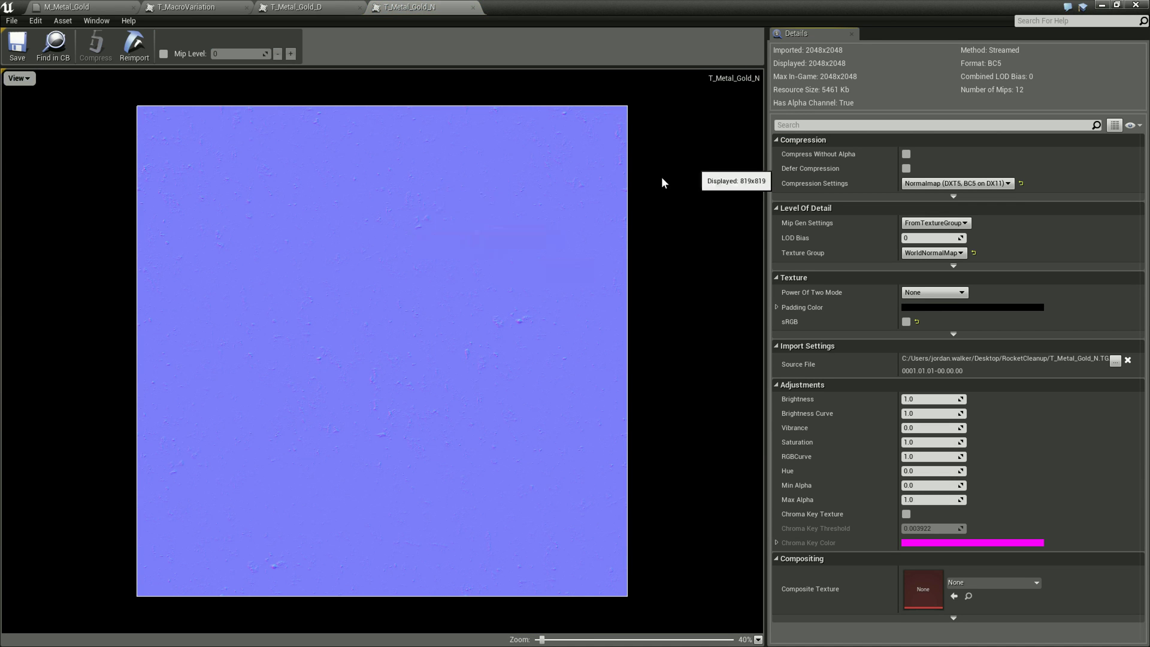
{"action": "scroll", "coordinate": [665, 109], "scroll_direction": "up", "scroll_amount": 2}
{"action": "scroll", "coordinate": [662, 117], "scroll_direction": "up", "scroll_amount": 1}
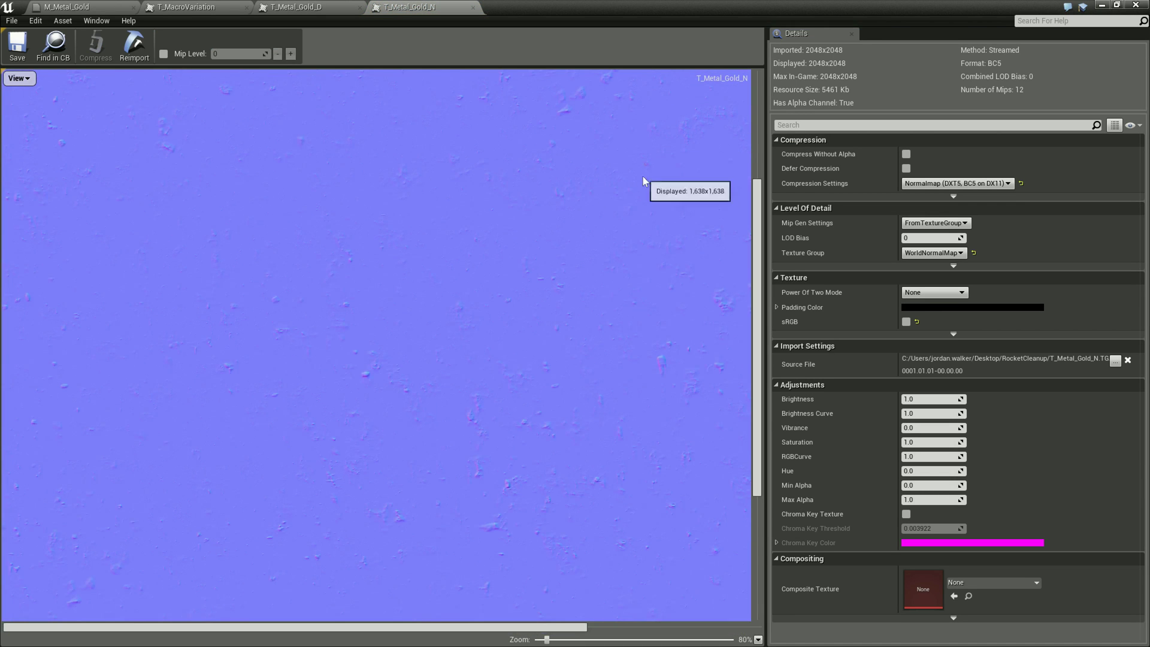
{"action": "left_click_drag", "start_coordinate": [536, 627], "coordinate": [678, 626]}
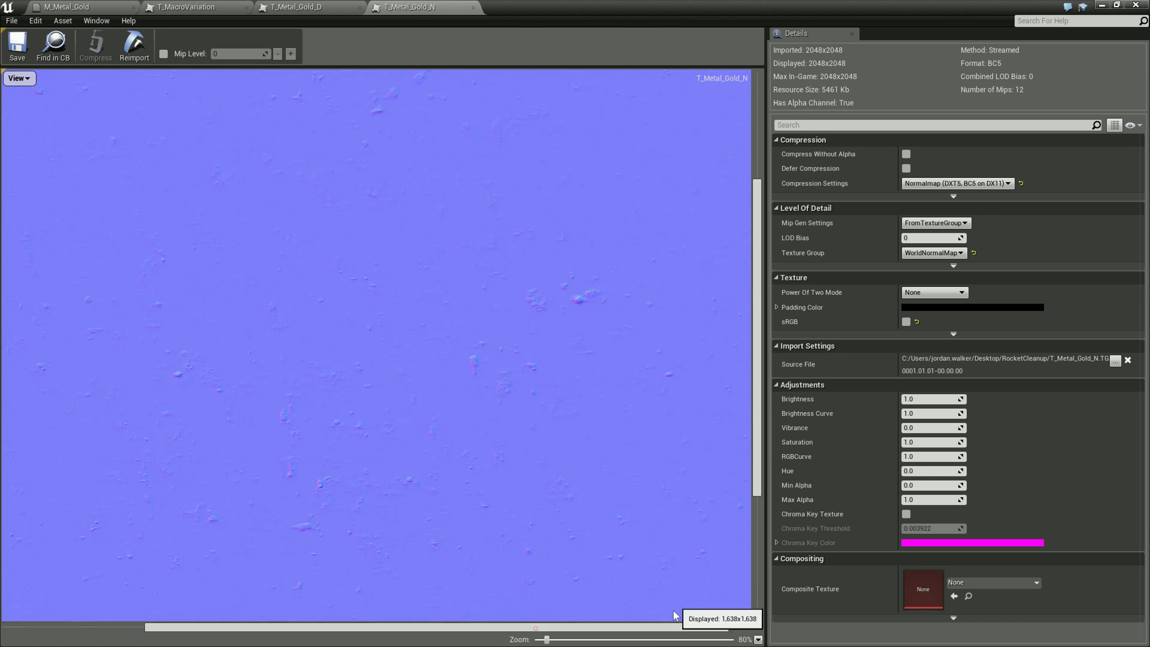
{"action": "scroll", "coordinate": [572, 288], "scroll_direction": "up", "scroll_amount": 2}
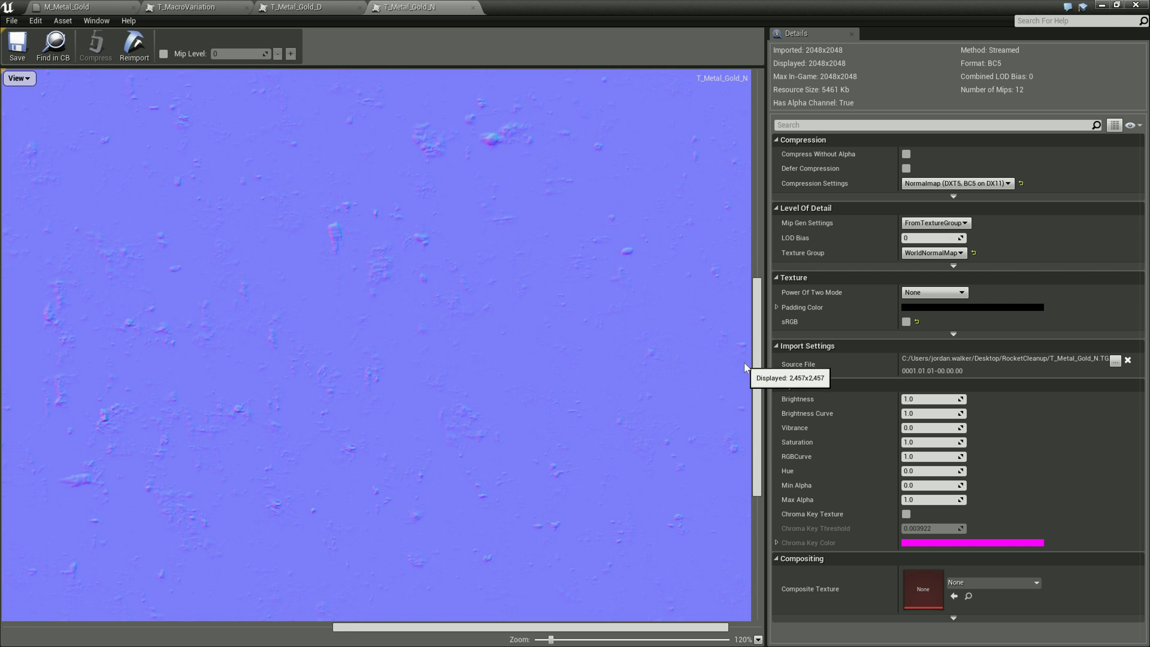
{"action": "left_click_drag", "start_coordinate": [757, 364], "coordinate": [757, 309]}
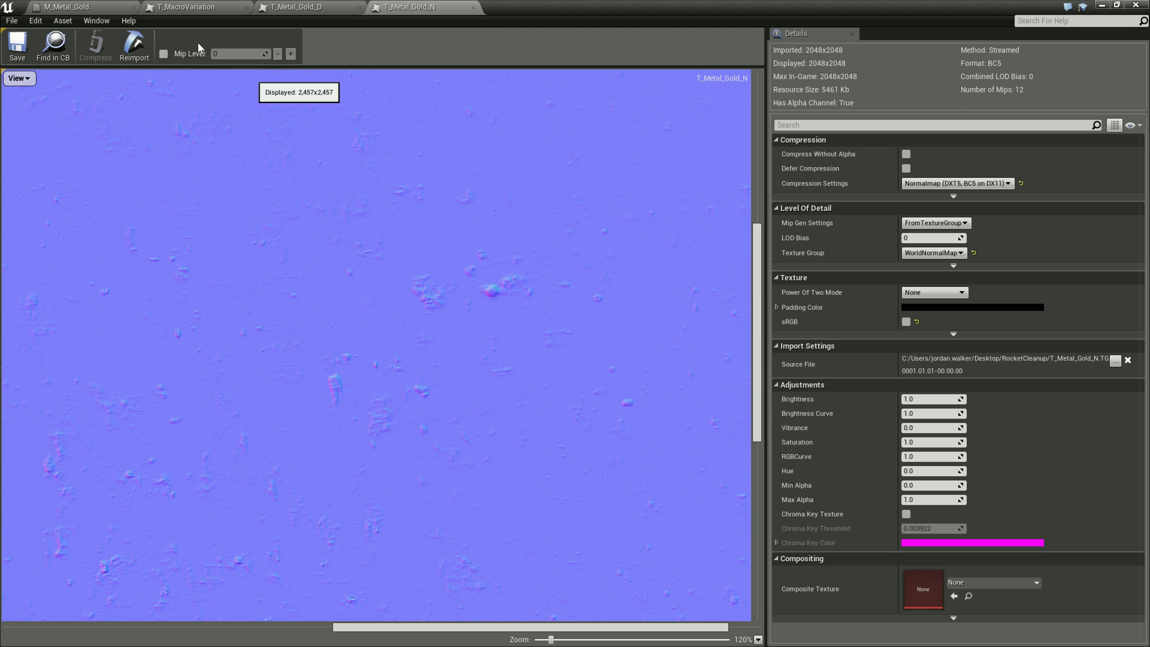
{"action": "left_click", "coordinate": [68, 6]}
{"action": "mouse_move", "coordinate": [227, 211]}
{"action": "left_mouse_down"}
{"action": "mouse_move", "coordinate": [168, 167]}
{"action": "mouse_move", "coordinate": [183, 174]}
{"action": "left_mouse_up"}
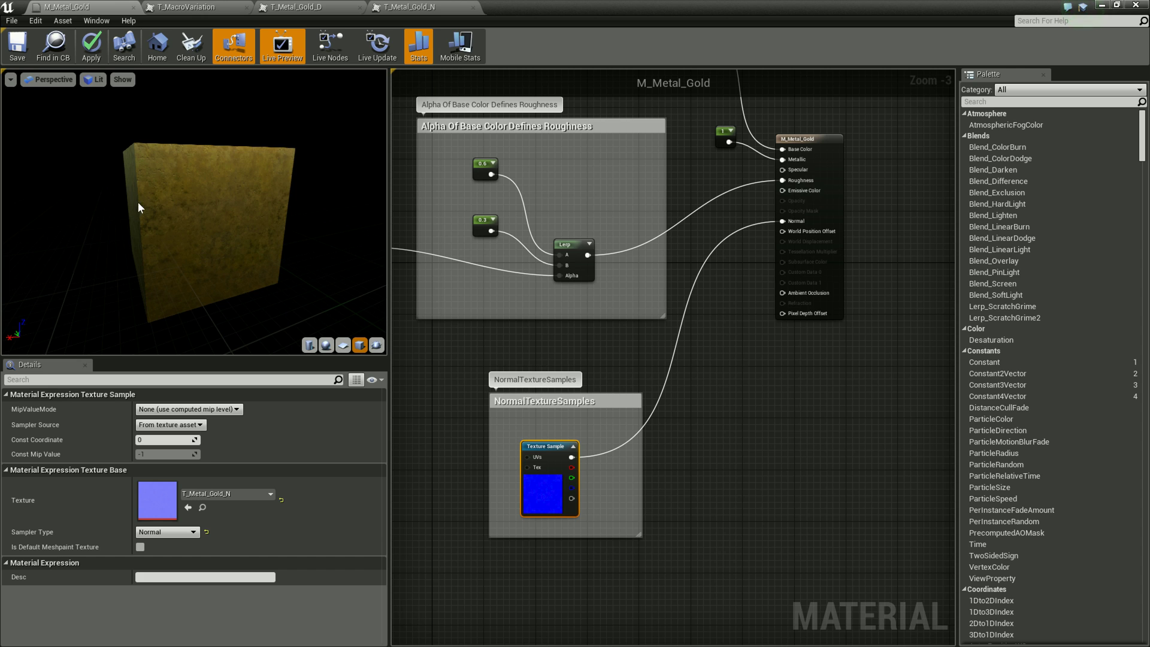
Close the T_MacroVariation and T_Metal_Gold_D texture tabs
{"action": "left_click_drag", "start_coordinate": [185, 207], "coordinate": [188, 202]}
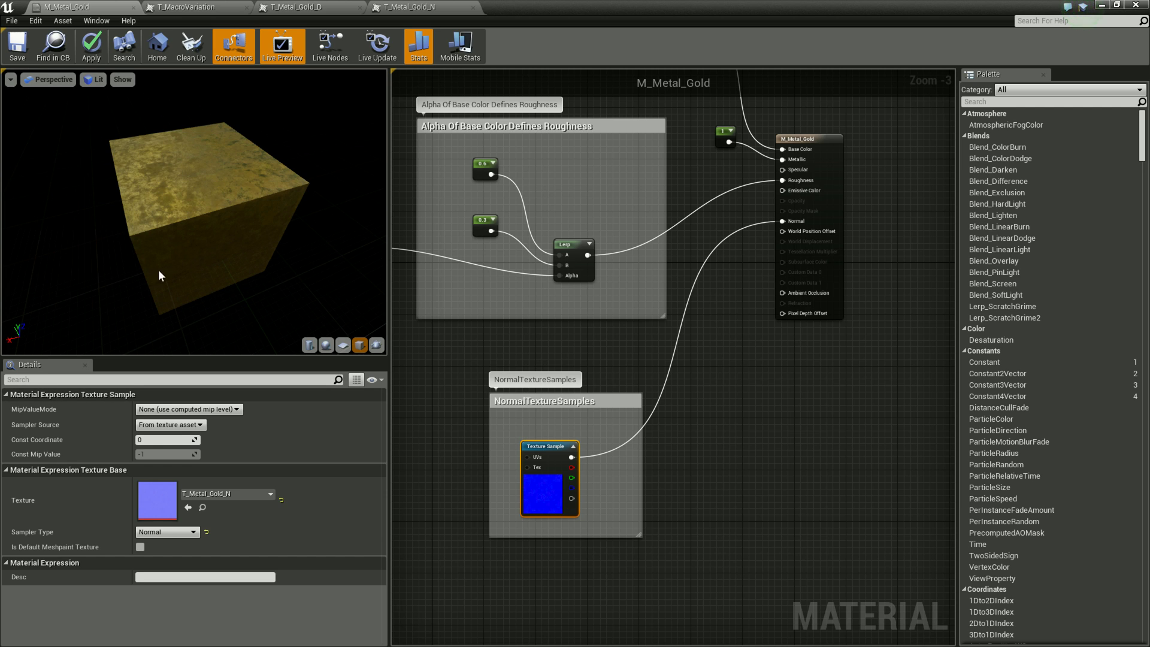
{"action": "right_click_drag", "start_coordinate": [732, 426], "coordinate": [768, 410]}
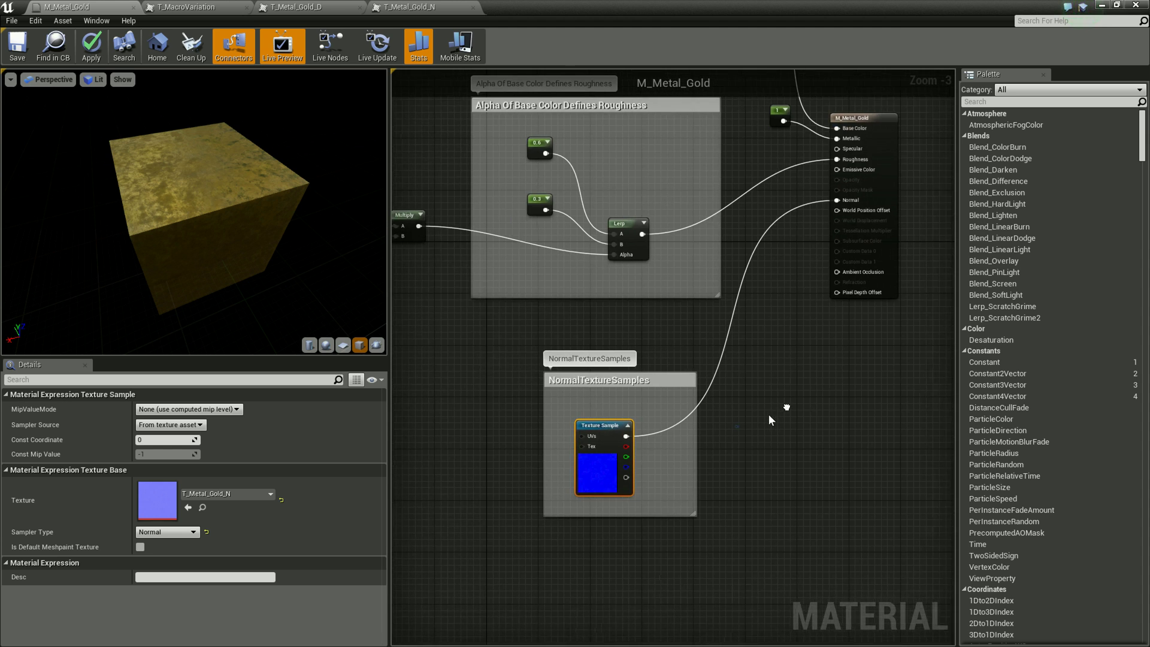
{"action": "left_click", "coordinate": [246, 7]}
{"action": "left_click", "coordinate": [246, 7]}
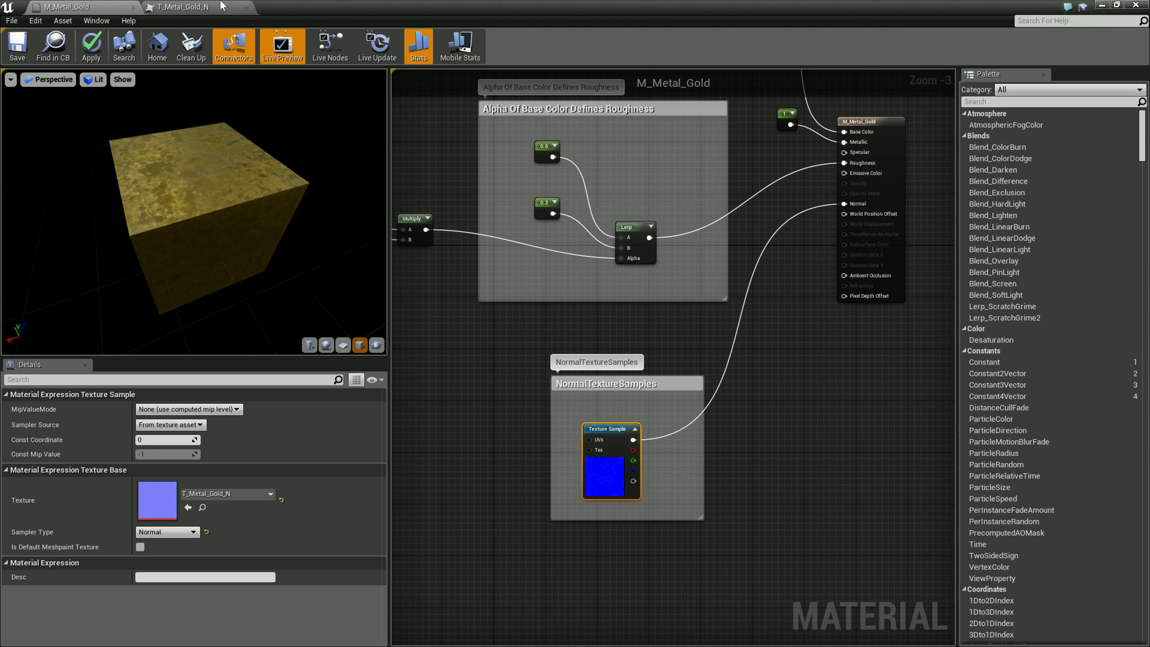
{"action": "left_click", "coordinate": [247, 6]}
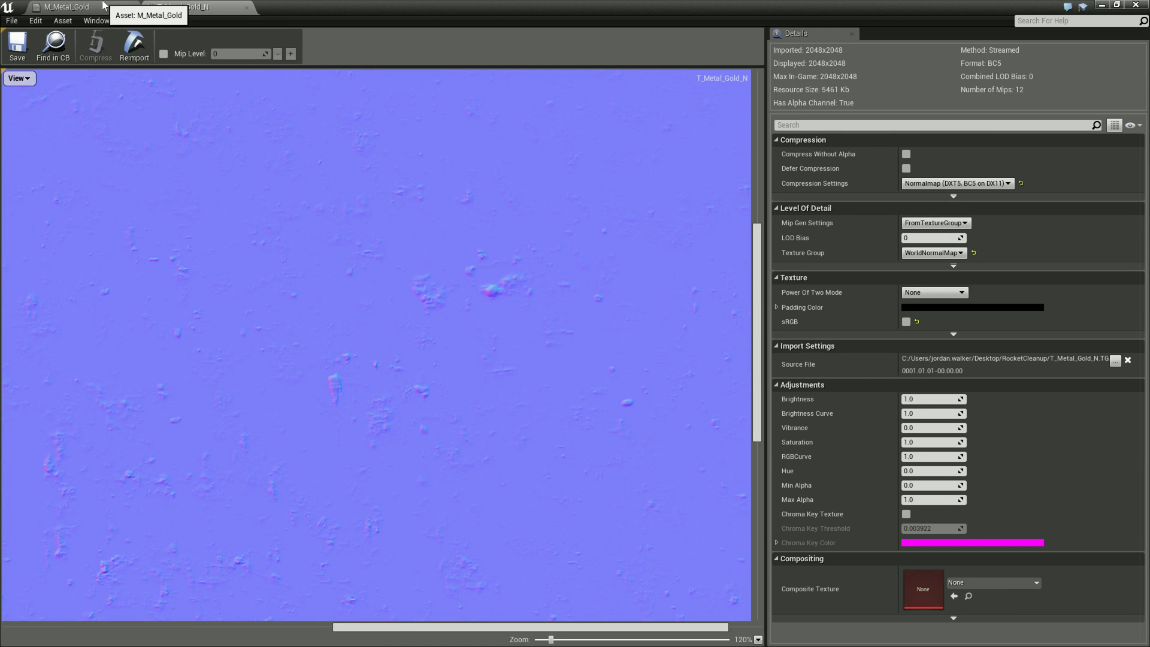
Orbit the M_Metal_Gold preview cube to a face-on view, then show the T_Metal_Gold_N tab
{"action": "left_click", "coordinate": [102, 6]}
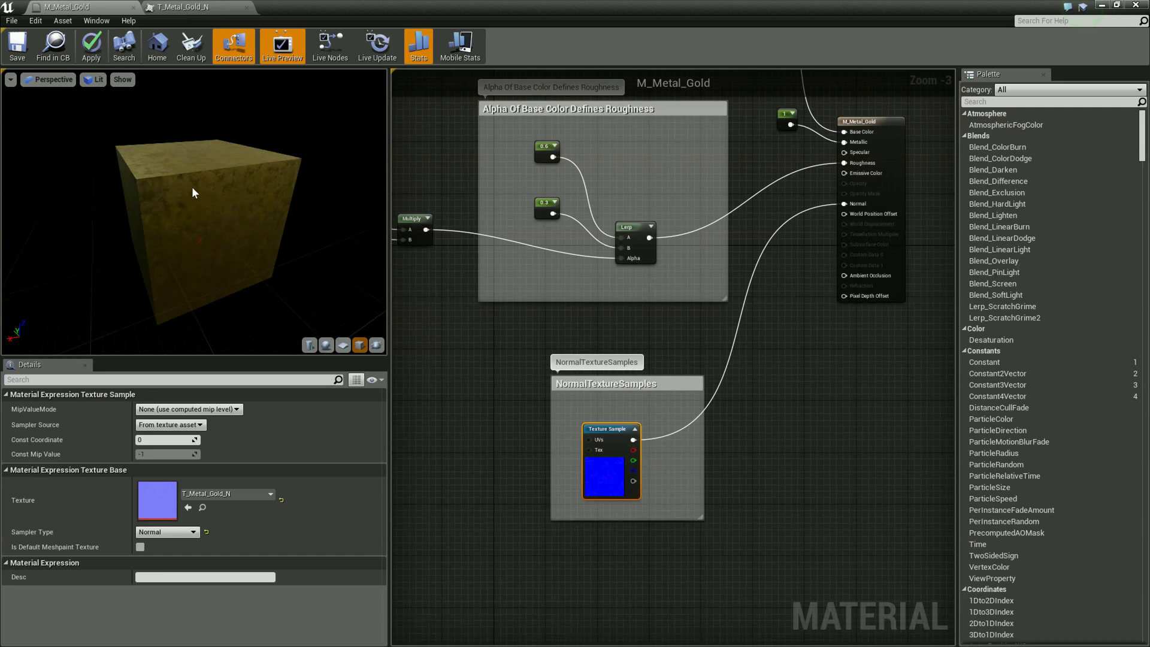
{"action": "left_click_drag", "start_coordinate": [189, 226], "coordinate": [200, 246]}
{"action": "left_click_drag", "start_coordinate": [287, 247], "coordinate": [225, 200]}
{"action": "scroll", "coordinate": [224, 200], "scroll_direction": "up", "scroll_amount": 3}
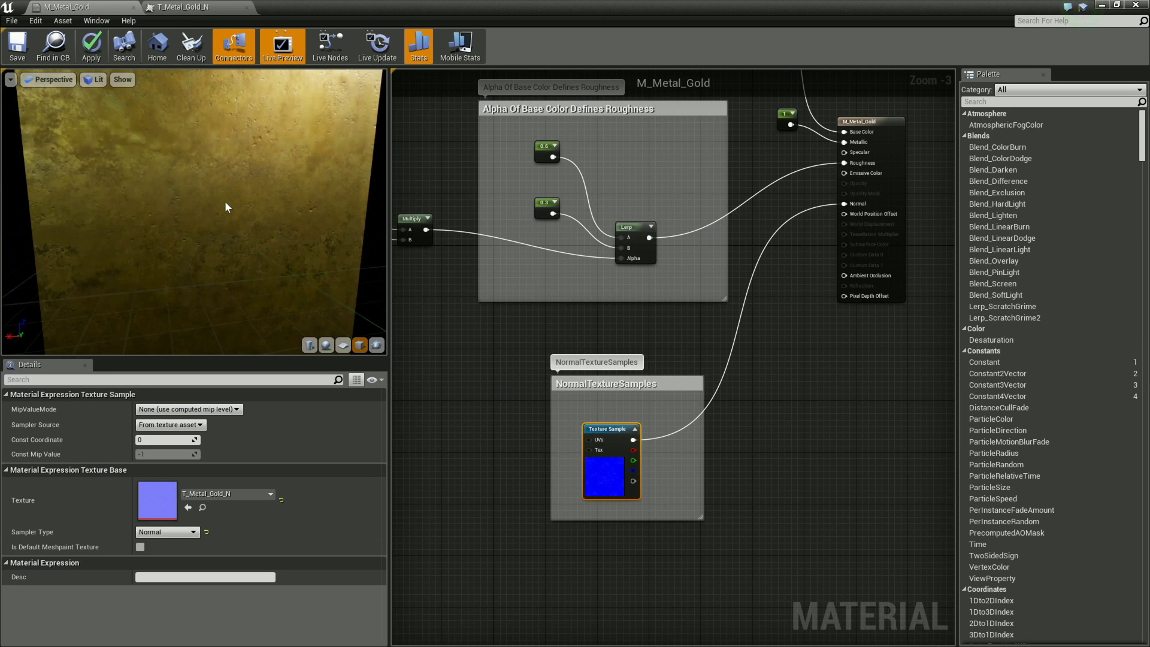
{"action": "scroll", "coordinate": [223, 203], "scroll_direction": "down", "scroll_amount": 3}
{"action": "left_click_drag", "start_coordinate": [131, 202], "coordinate": [153, 194]}
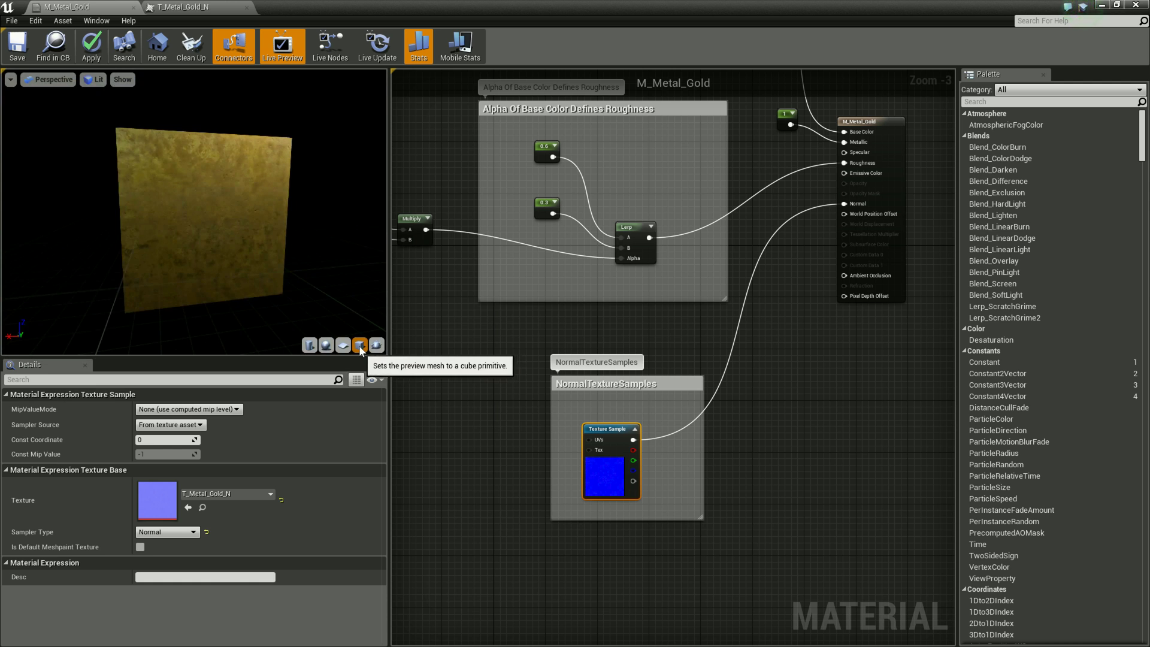
{"action": "left_click_drag", "start_coordinate": [261, 220], "coordinate": [236, 216]}
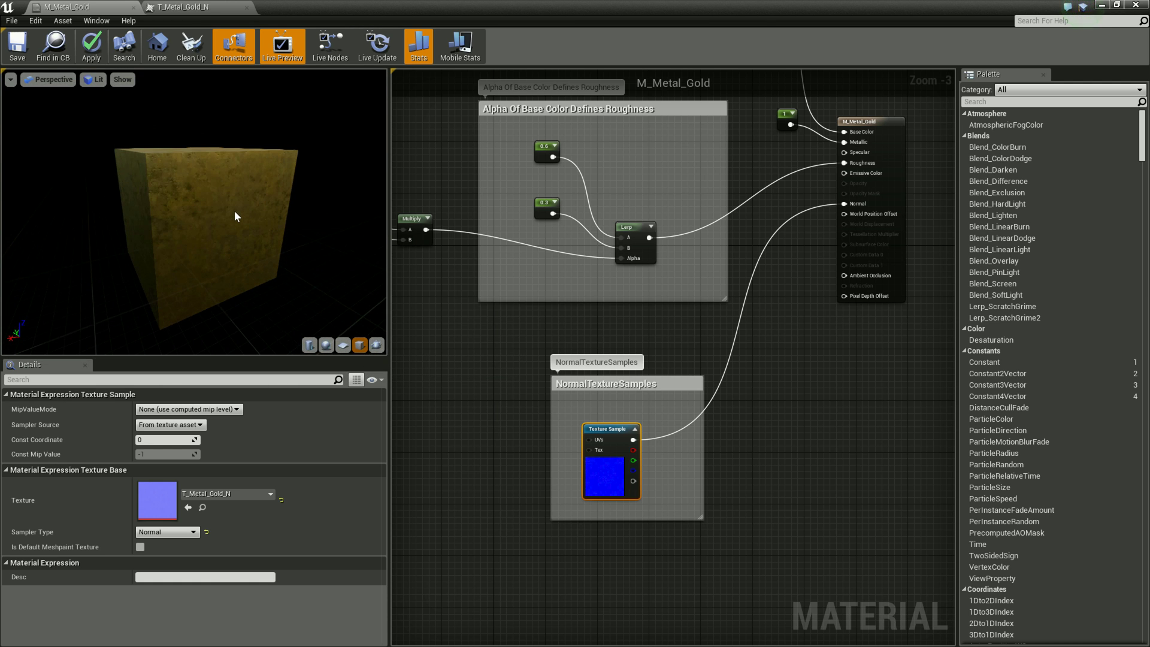
{"action": "left_click", "coordinate": [192, 7]}
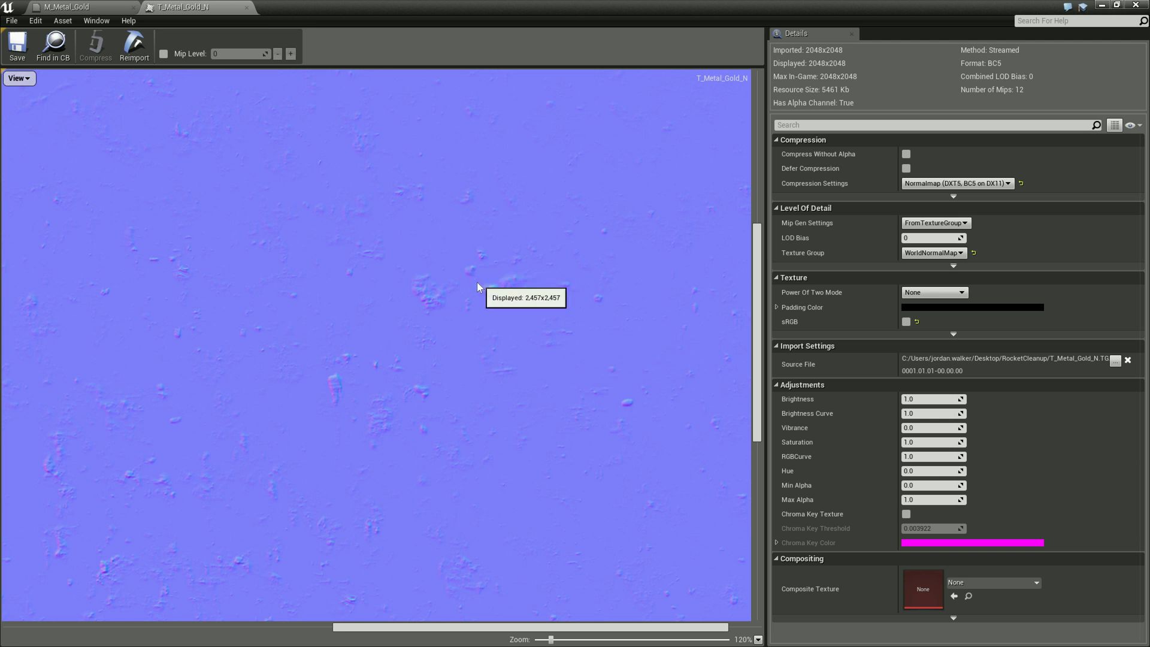
Zoom the T_Metal_Gold_N view out and back in, then return to the M_Metal_Gold graph
{"action": "scroll", "coordinate": [479, 296], "scroll_direction": "down", "scroll_amount": 3}
{"action": "scroll", "coordinate": [488, 306], "scroll_direction": "up", "scroll_amount": 3}
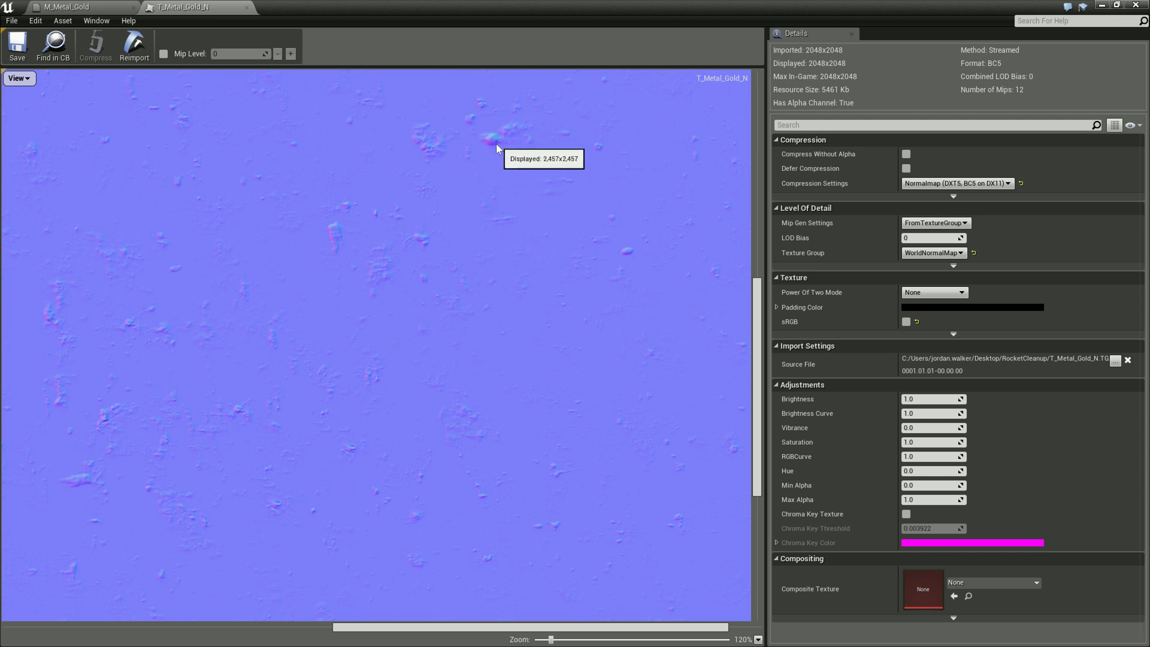
{"action": "left_click", "coordinate": [113, 6]}
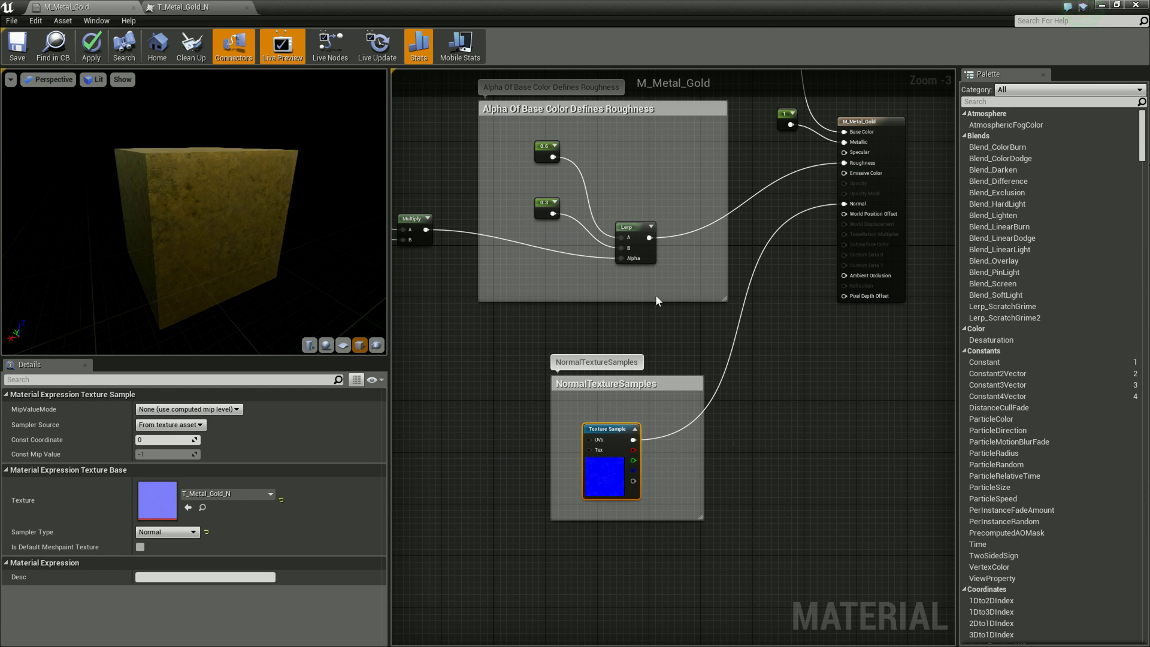
{"action": "left_click_drag", "start_coordinate": [257, 197], "coordinate": [266, 214]}
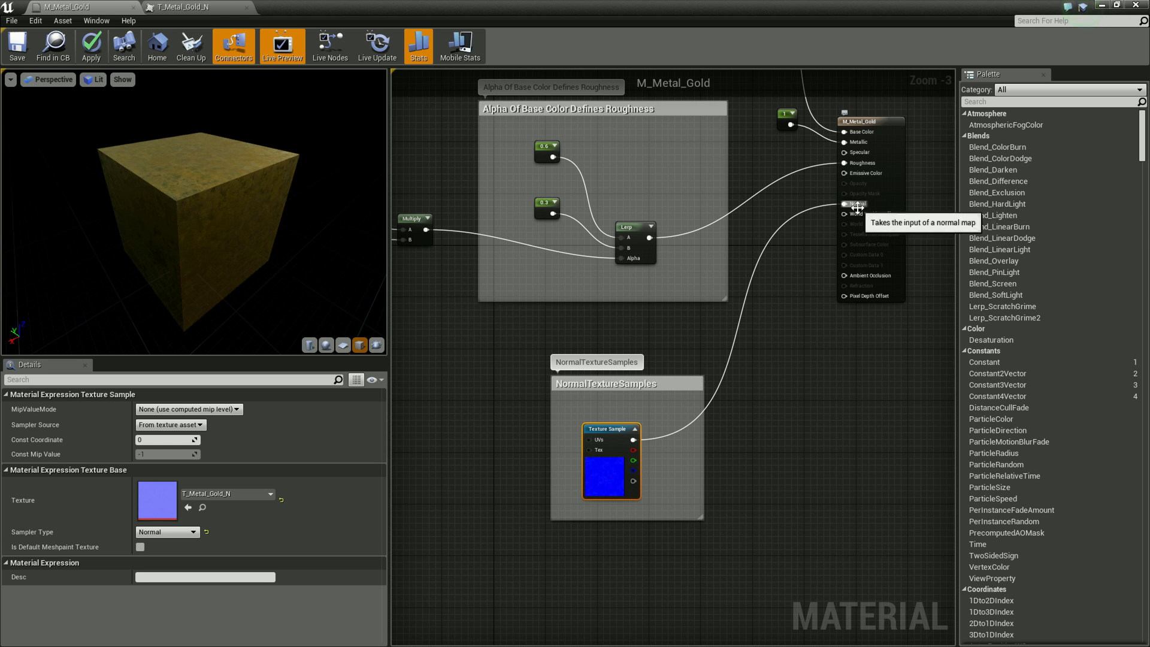
{"action": "double_click", "coordinate": [603, 479]}
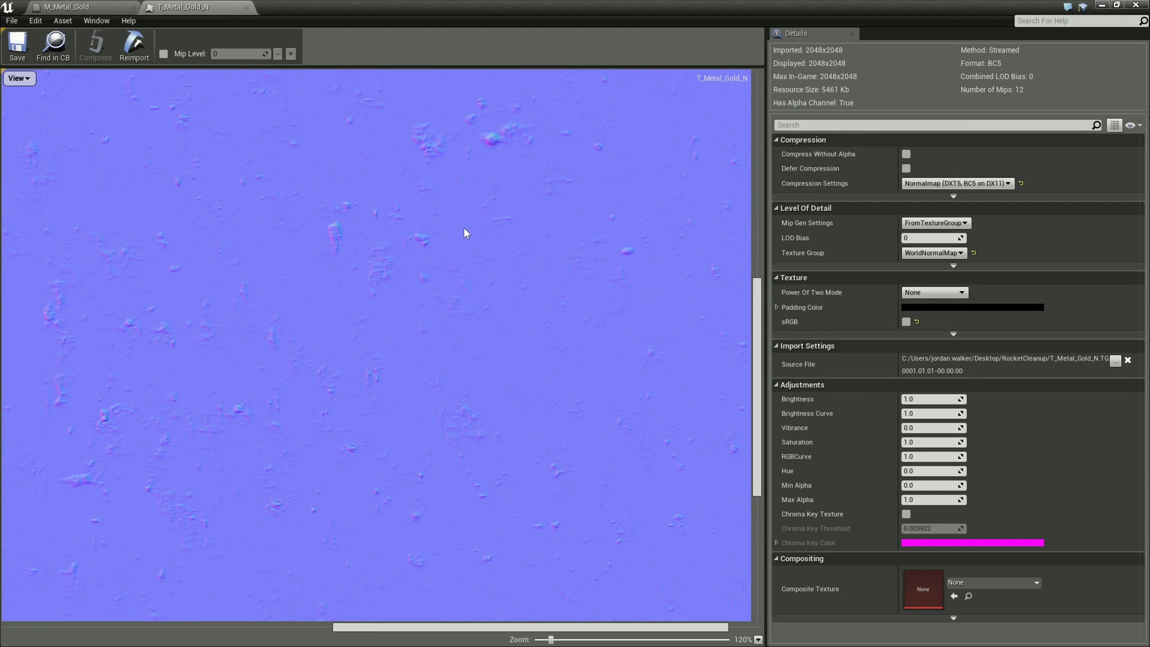
{"action": "left_click", "coordinate": [114, 7]}
{"action": "right_click_drag", "start_coordinate": [270, 203], "coordinate": [270, 219]}
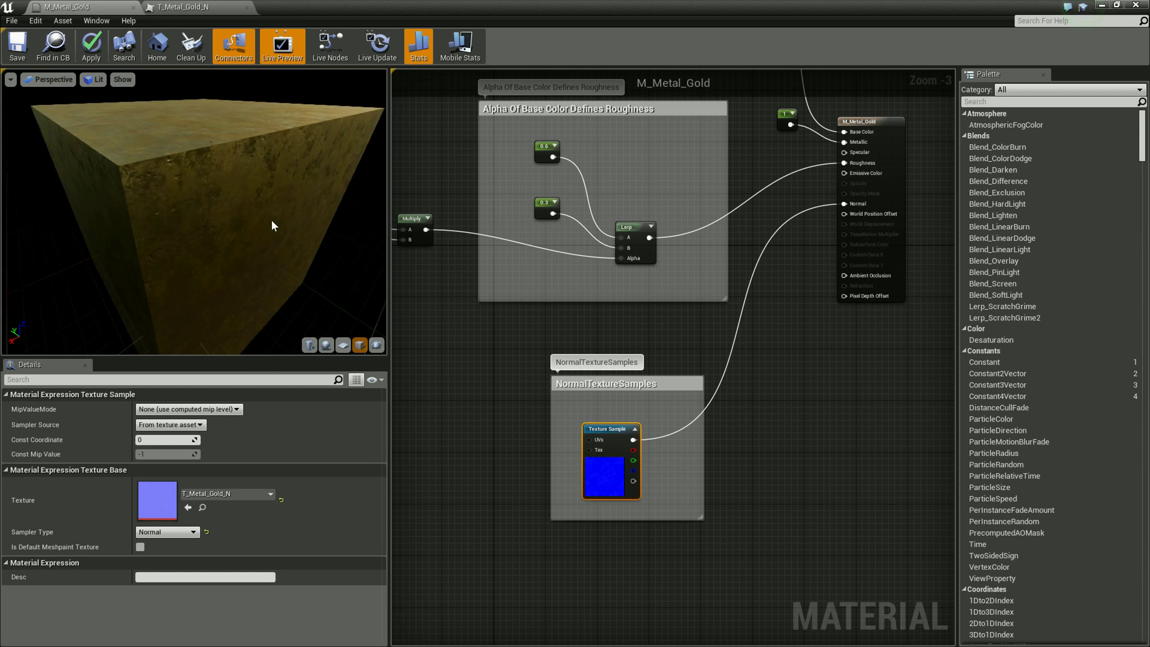
{"action": "left_click_drag", "start_coordinate": [270, 219], "coordinate": [206, 144]}
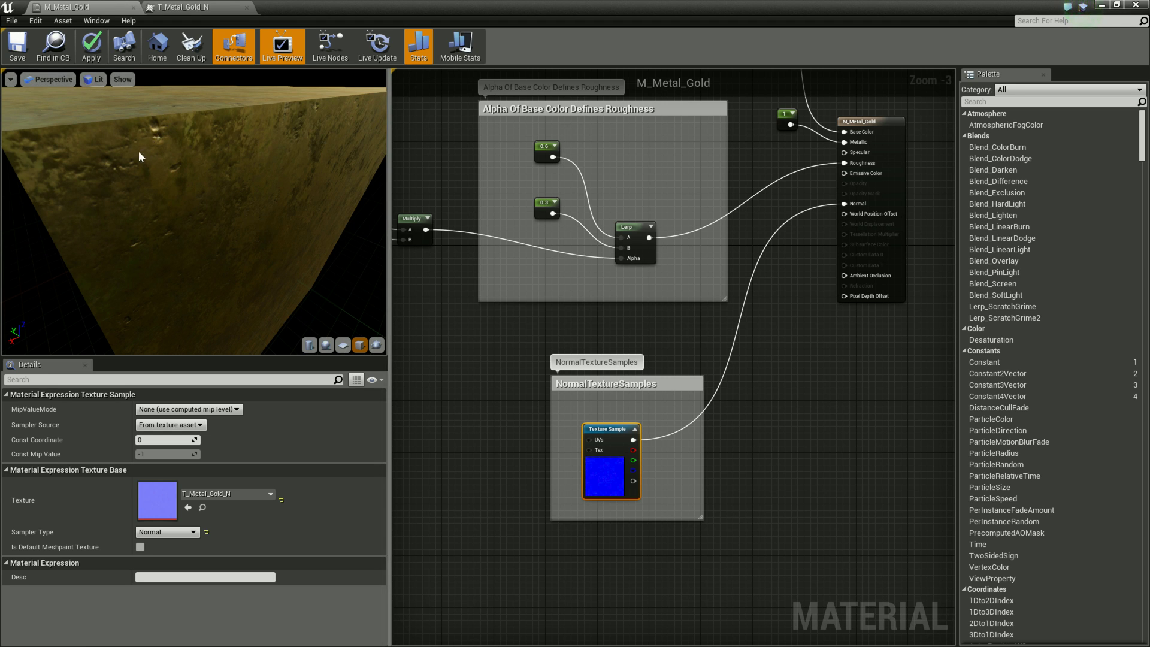
{"action": "mouse_move", "coordinate": [259, 186]}
{"action": "left_mouse_down"}
{"action": "mouse_move", "coordinate": [149, 168]}
{"action": "mouse_move", "coordinate": [278, 202]}
{"action": "left_mouse_up"}
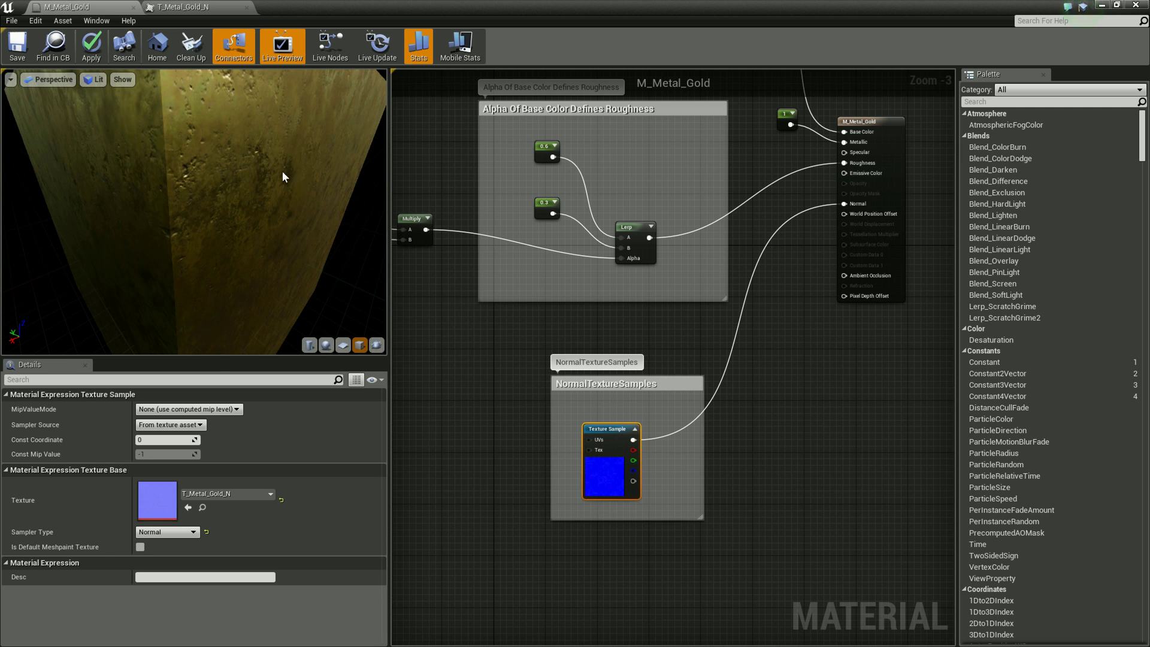
{"action": "left_click_drag", "start_coordinate": [283, 172], "coordinate": [298, 172]}
{"action": "left_click", "coordinate": [560, 383]}
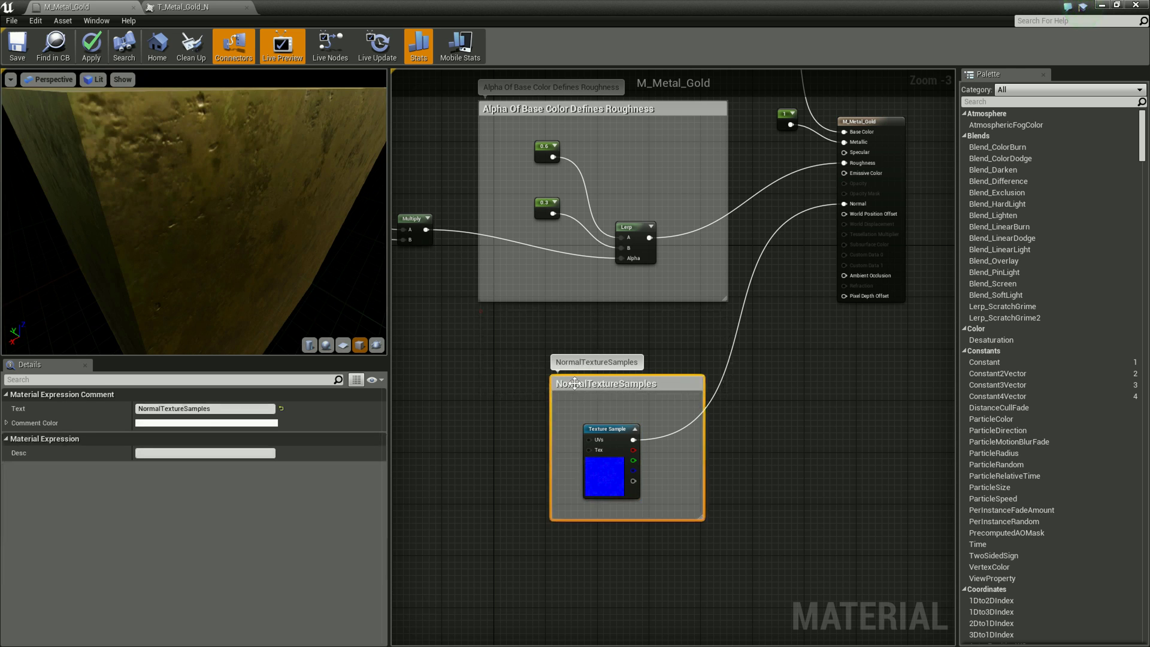
{"action": "right_click_drag", "start_coordinate": [501, 359], "coordinate": [644, 343]}
{"action": "left_click", "coordinate": [555, 317]}
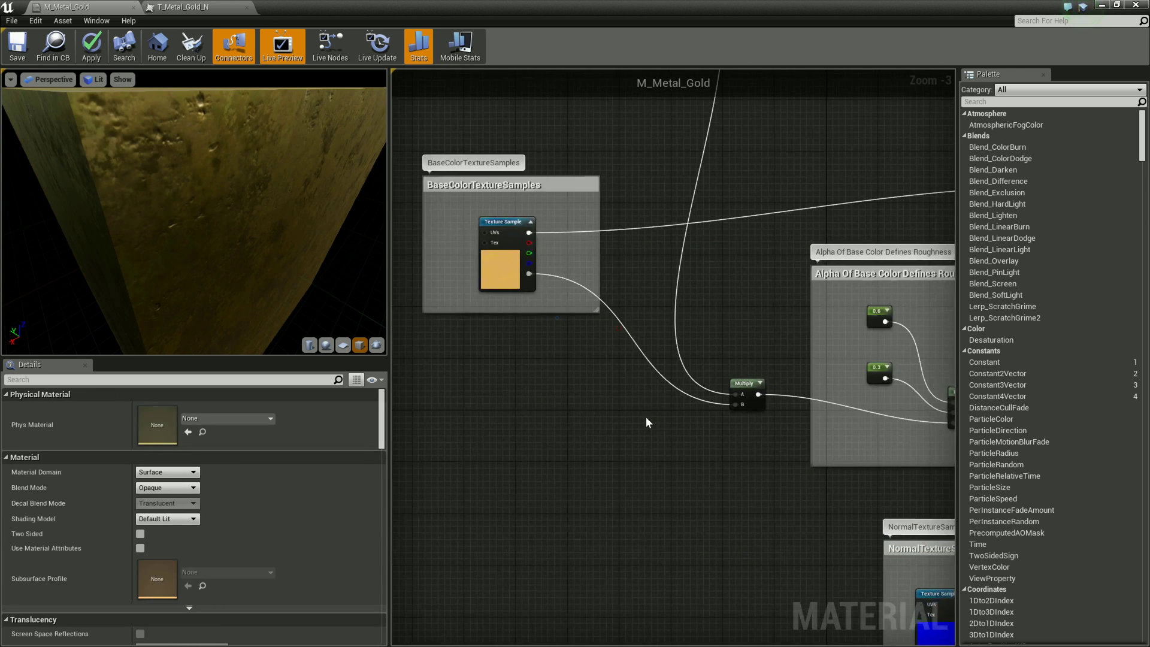
{"action": "right_click_drag", "start_coordinate": [556, 317], "coordinate": [524, 379]}
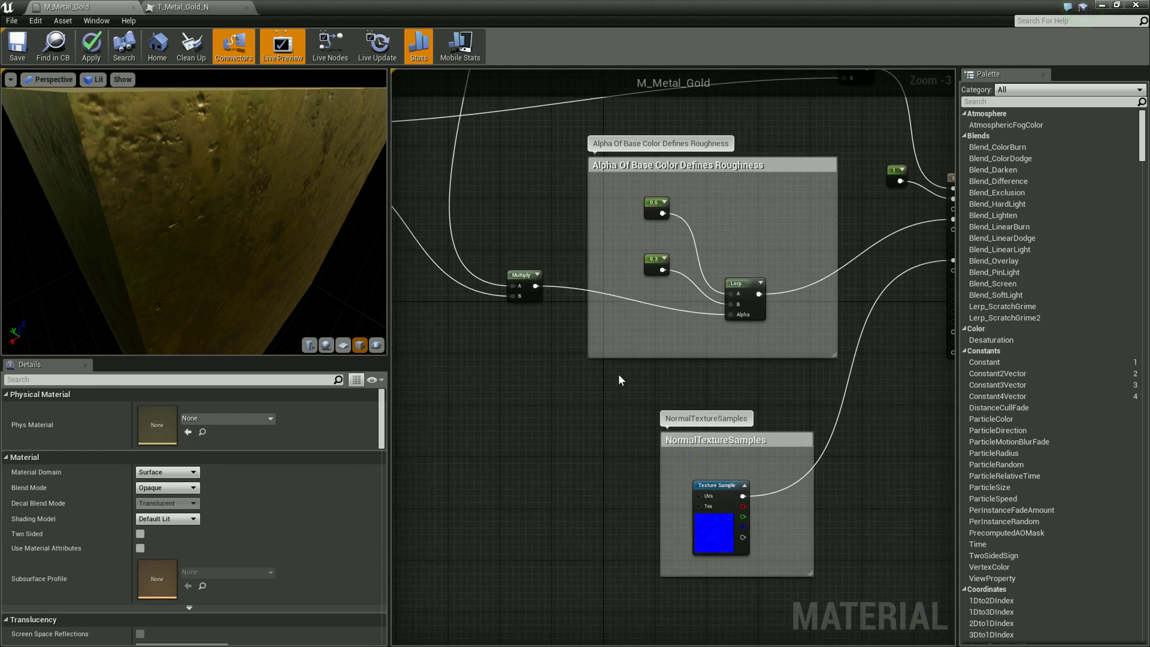
{"action": "right_click_drag", "start_coordinate": [618, 366], "coordinate": [459, 315]}
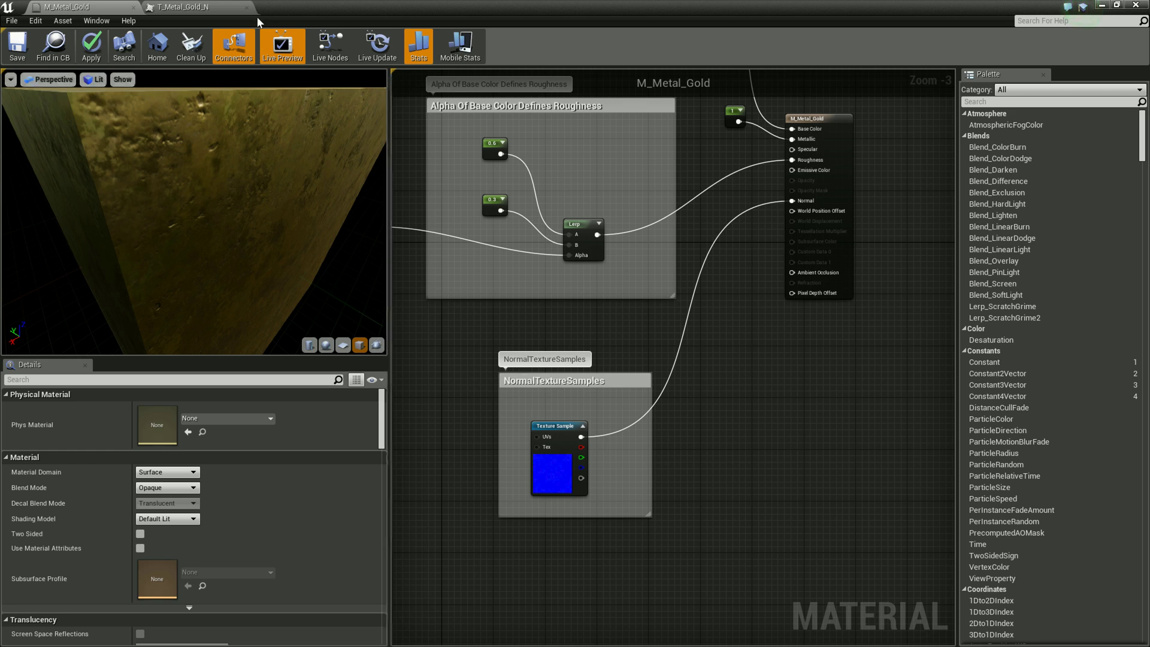
{"action": "left_click", "coordinate": [183, 6]}
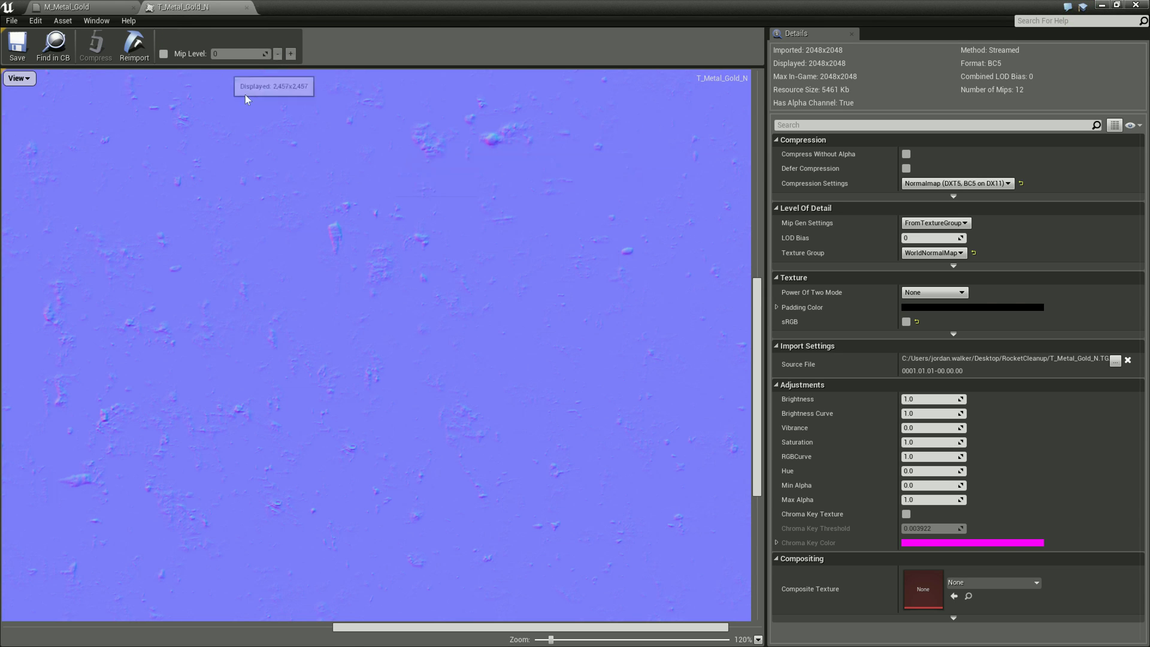
{"action": "left_click", "coordinate": [70, 6]}
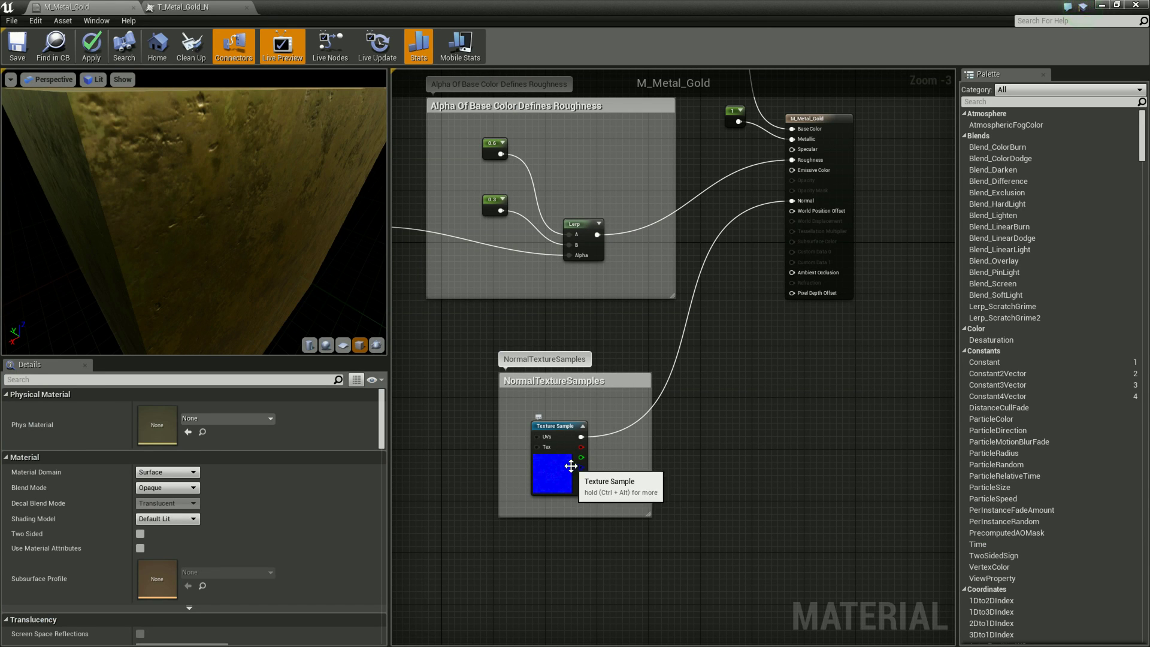
{"action": "left_click", "coordinate": [549, 463]}
{"action": "left_click", "coordinate": [756, 506]}
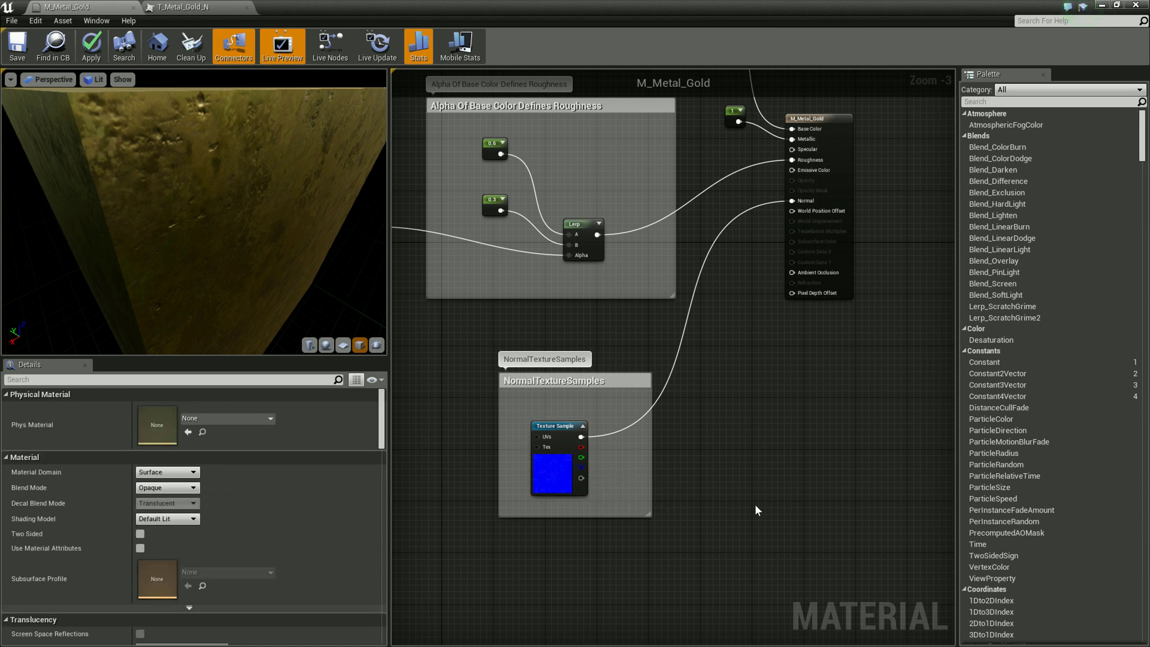